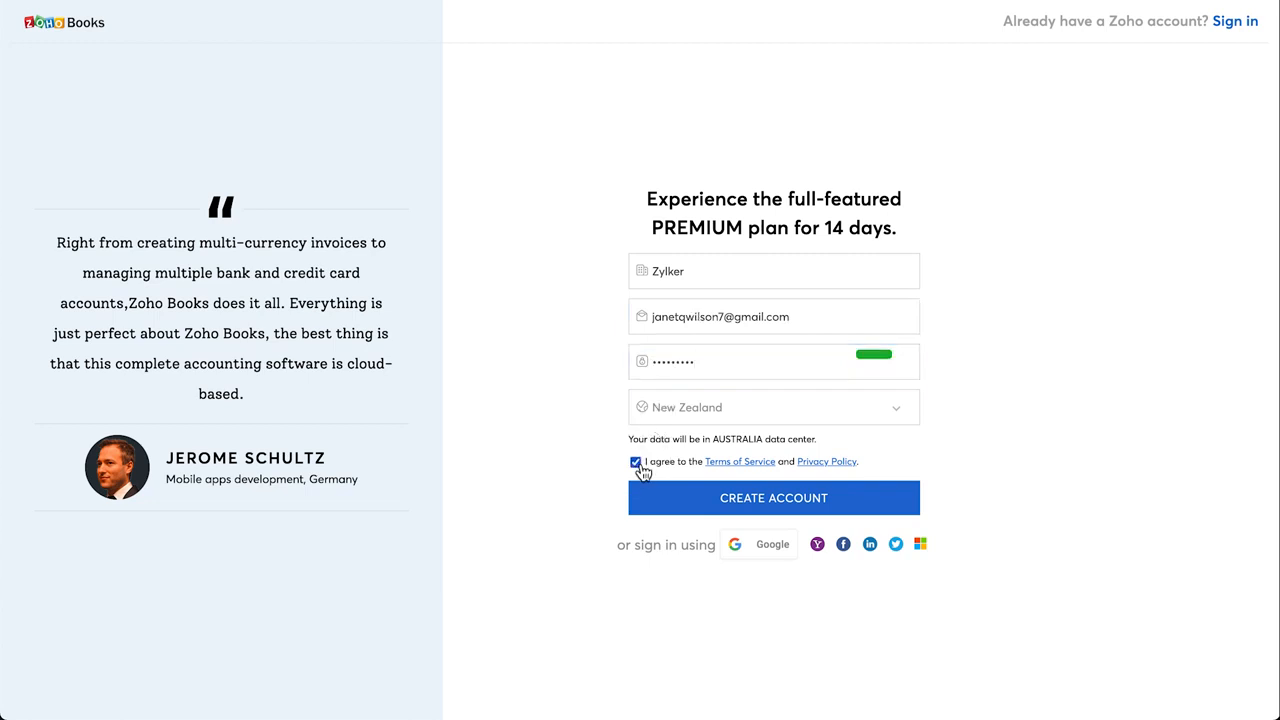
Submit the Zylker New Zealand sign-up form for the 14-day premium trial with terms accepted.
left_click(715, 498)
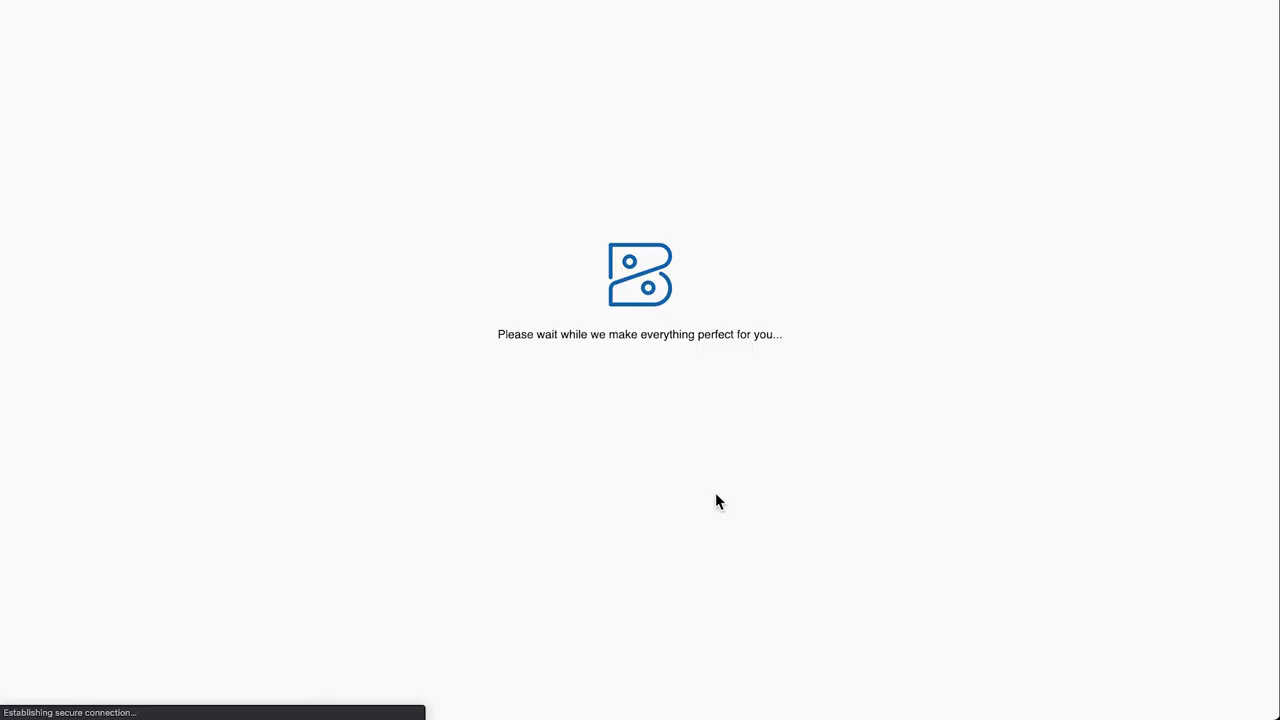
Set the state to Auckland and fill in the organization's street address, city and postal code.
left_click(703, 370)
type("Auckland")
left_click(536, 415)
left_click(532, 418)
left_click(457, 466)
left_click(436, 510)
type("Blockhouse Bay")
left_click(694, 514)
type("0600")
Complete the organization setup with Get Started.
scroll(694, 514, "down", 1)
scroll(636, 400, "down", 1)
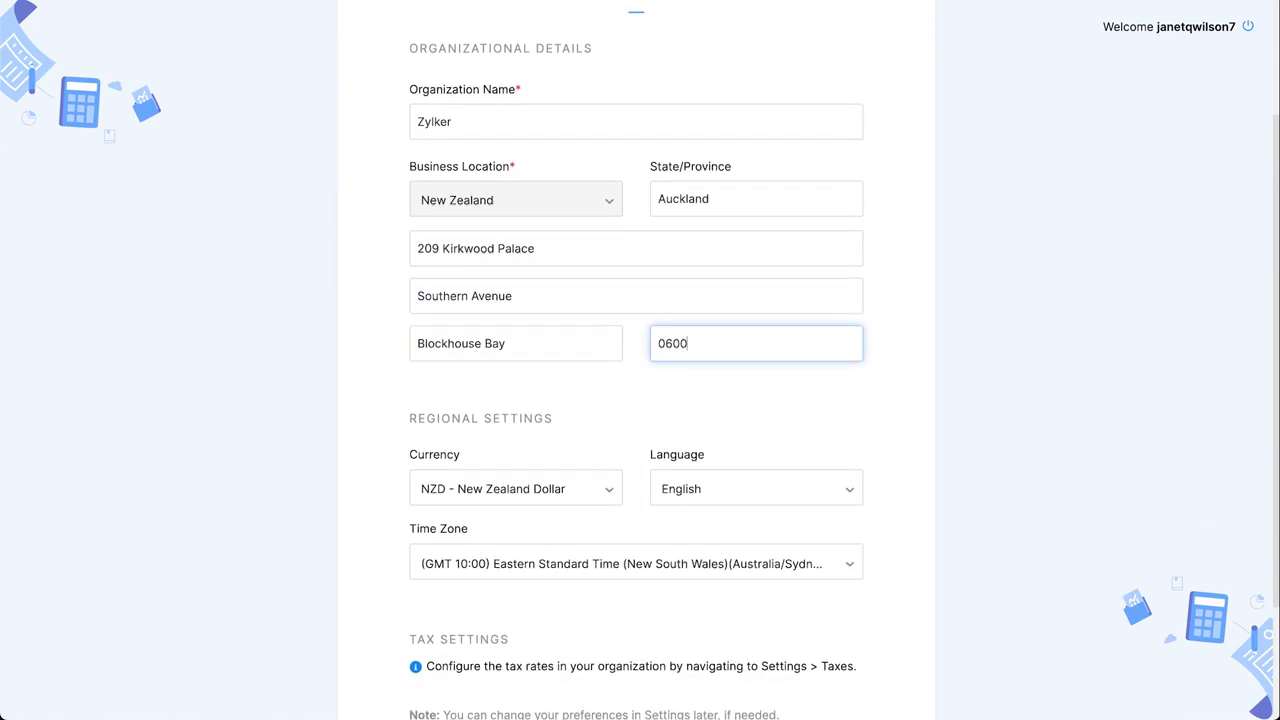
scroll(636, 400, "down", 3)
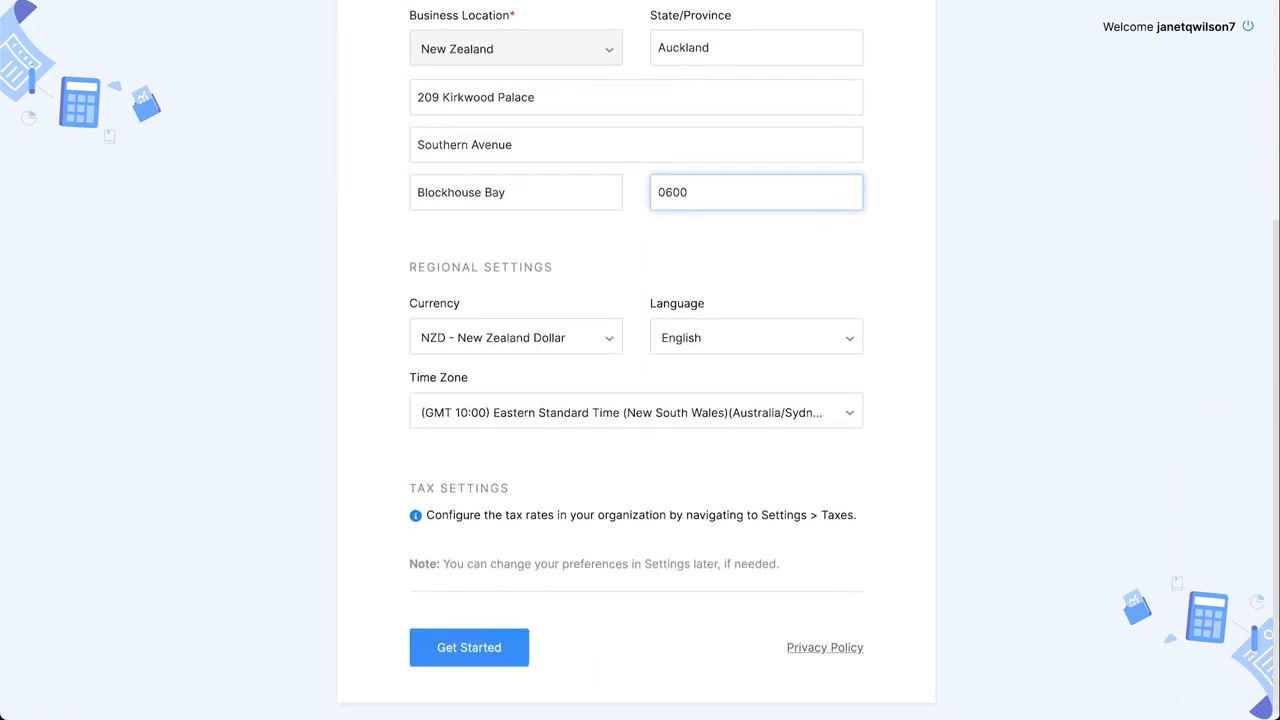
left_click(505, 655)
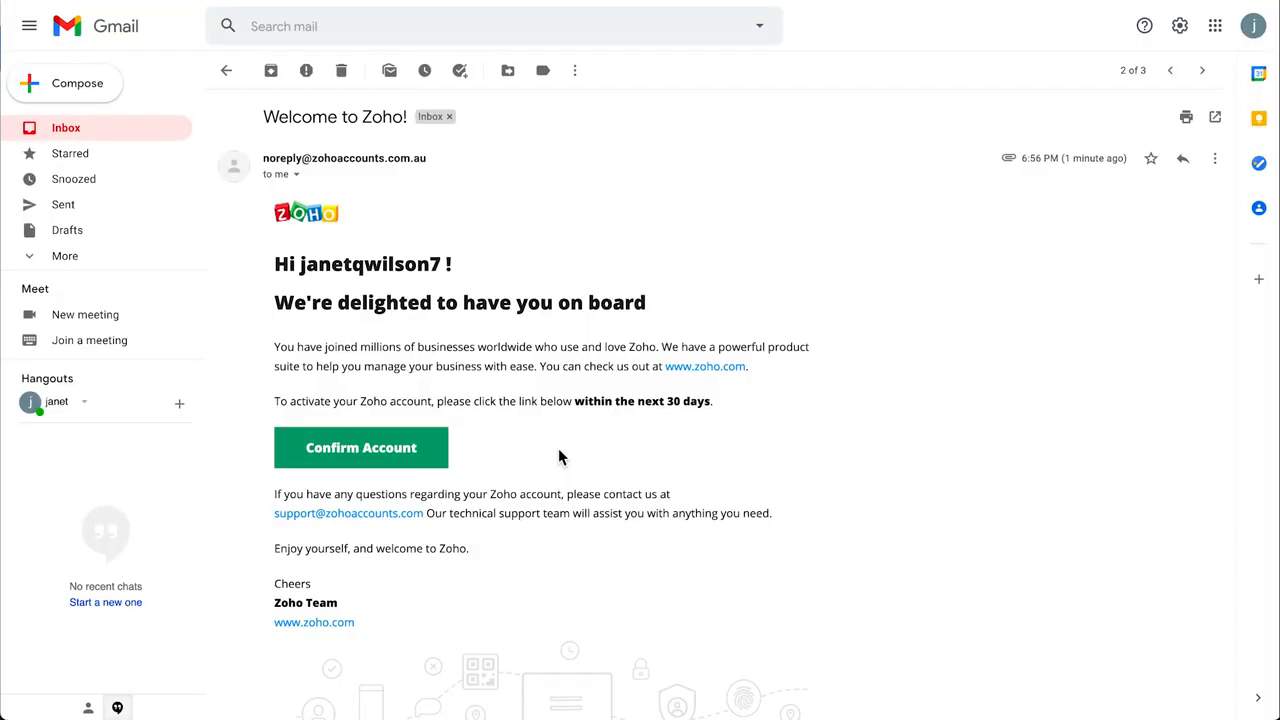
Follow the Confirm Account link in the 'Welcome to Zoho!' email.
left_click(420, 467)
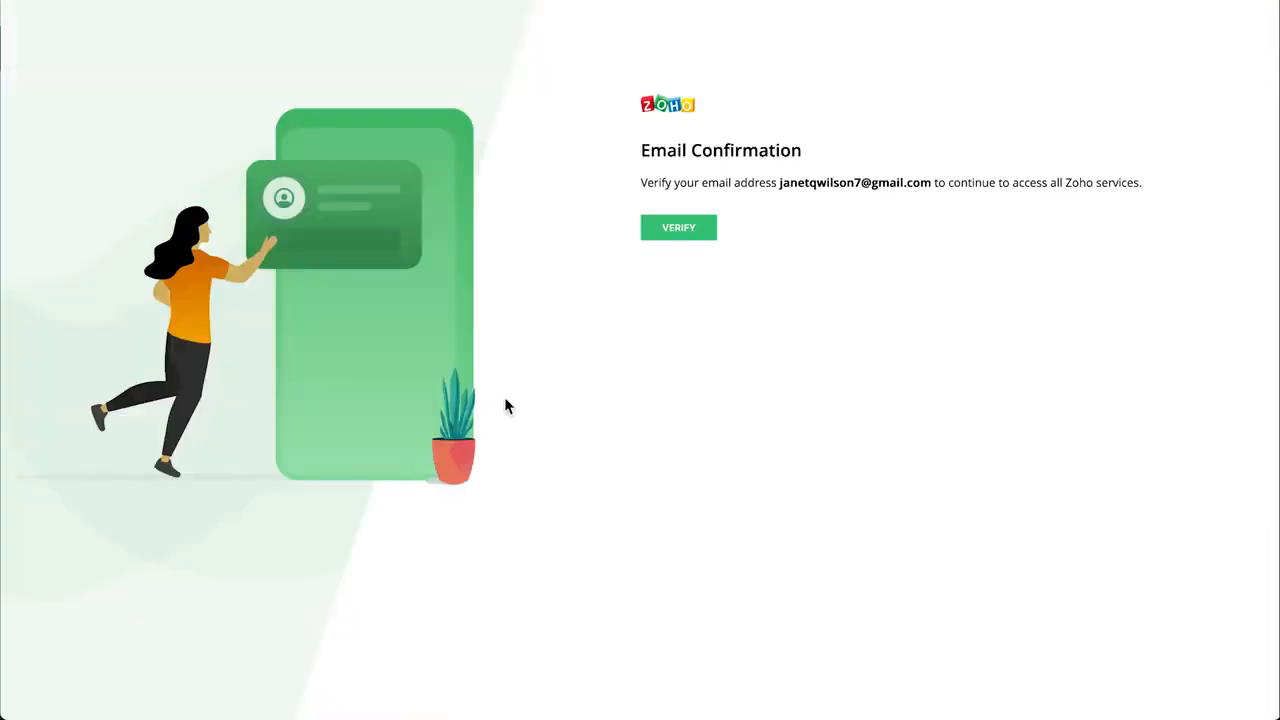
Verify the account's email address and continue into Zoho Books.
left_click(689, 241)
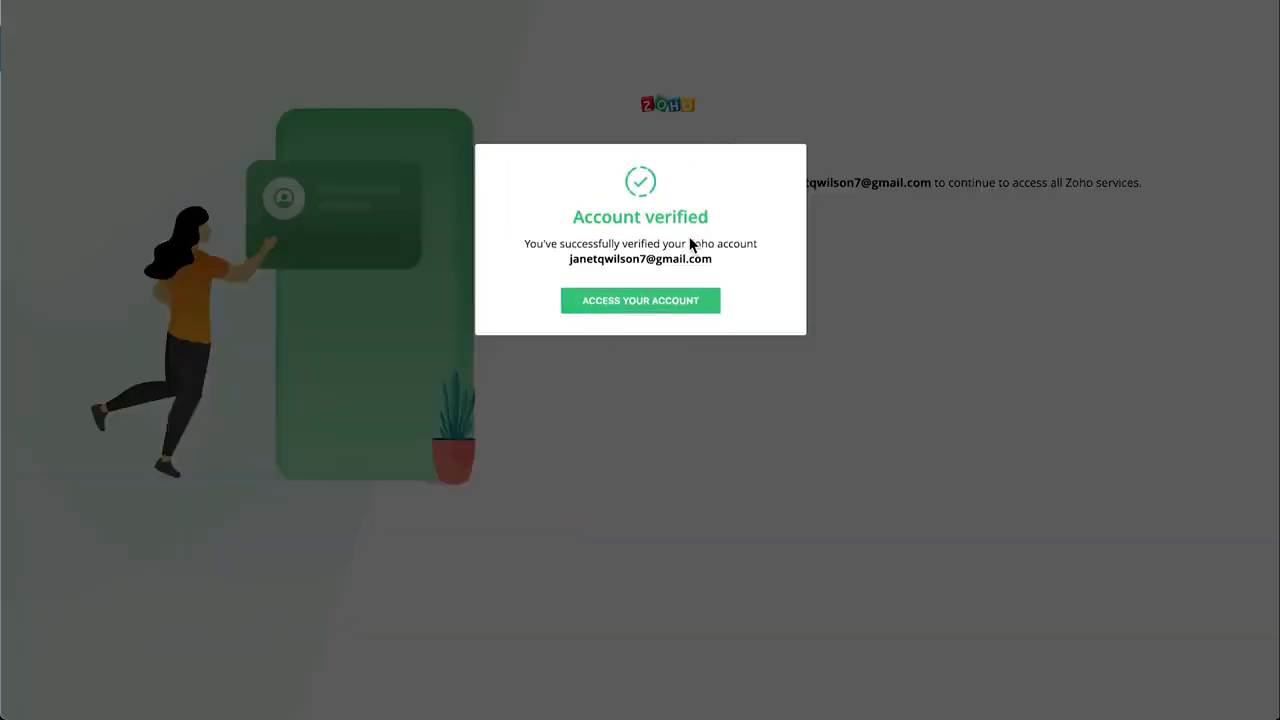
left_click(667, 313)
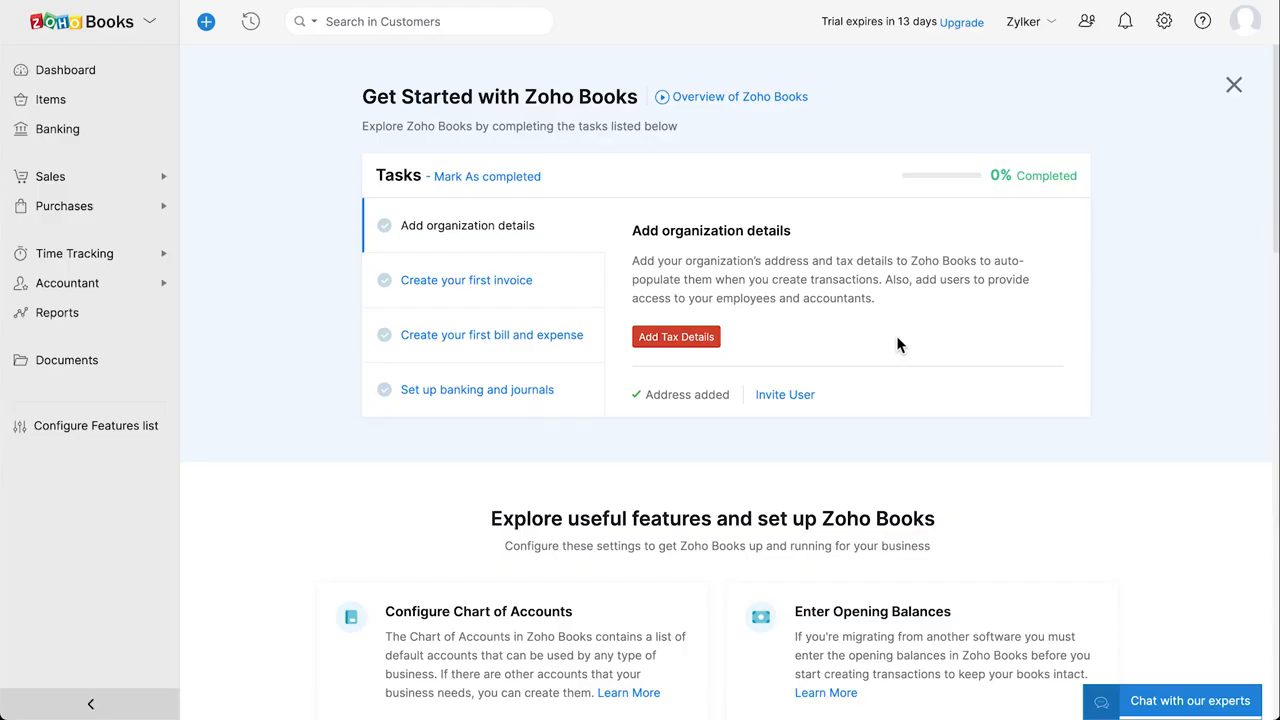
scroll(897, 340, "down", 3)
scroll(896, 345, "down", 4)
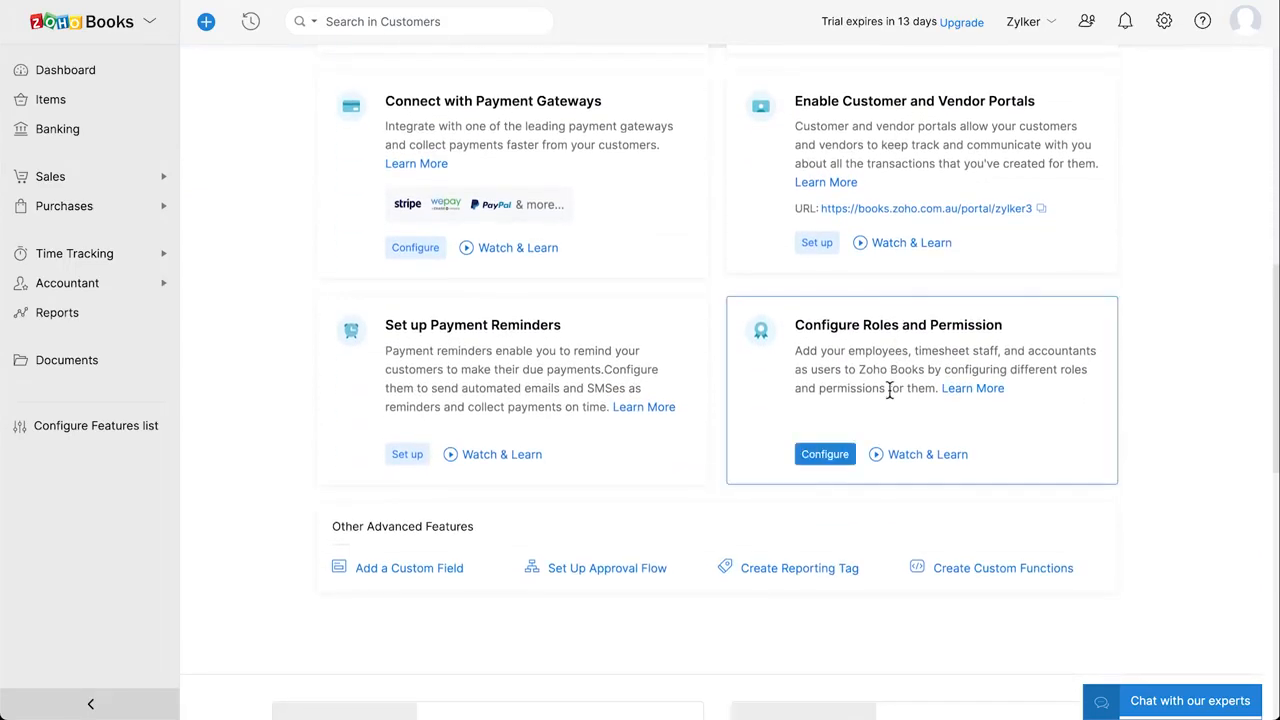
scroll(889, 390, "down", 3)
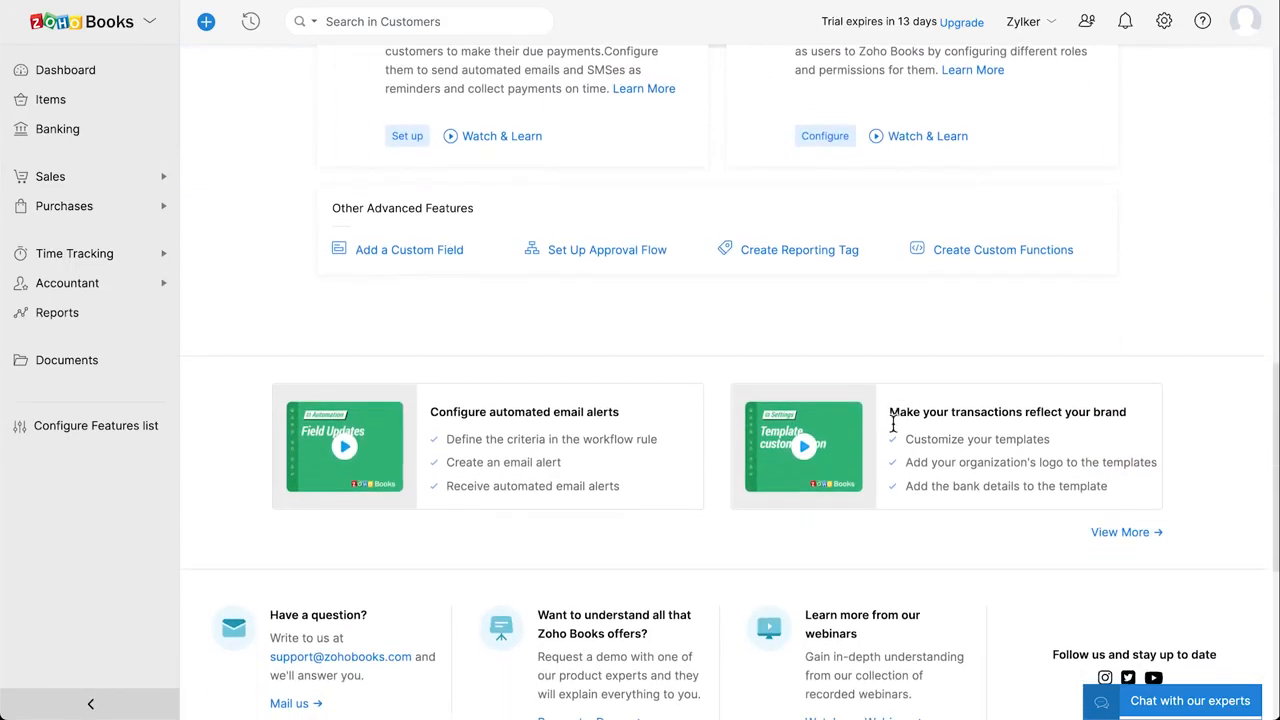
scroll(894, 443, "down", 1)
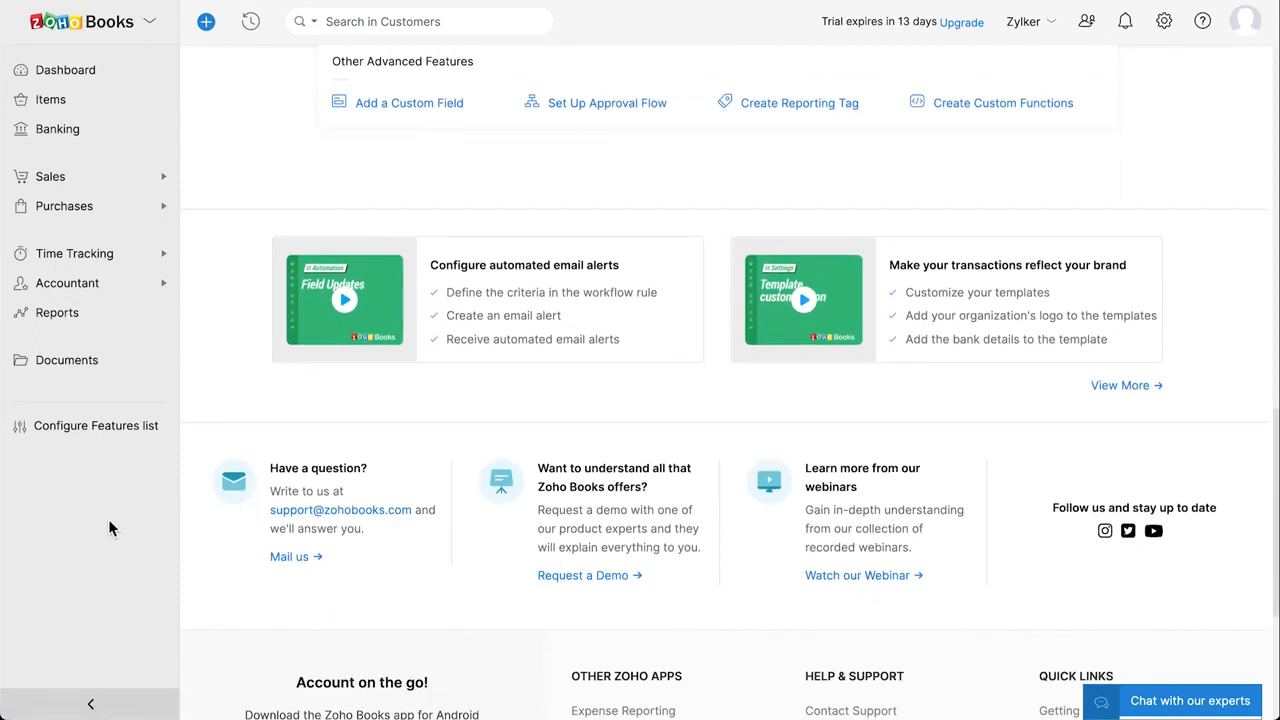
Enable Retainer Invoices, Price List, Sales Orders, Purchase Orders and Inventory from 10 May 2021, then save.
left_click(99, 430)
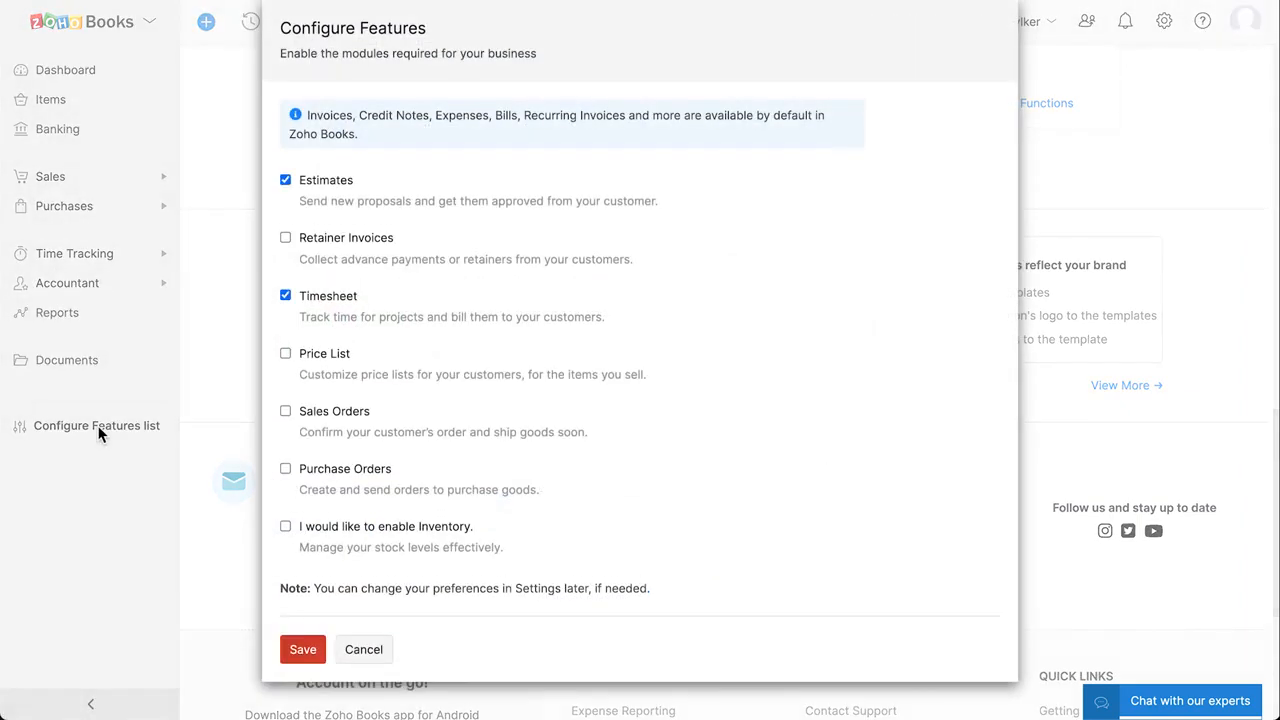
left_click(284, 238)
left_click(286, 356)
left_click(286, 413)
left_click(287, 470)
left_click(286, 527)
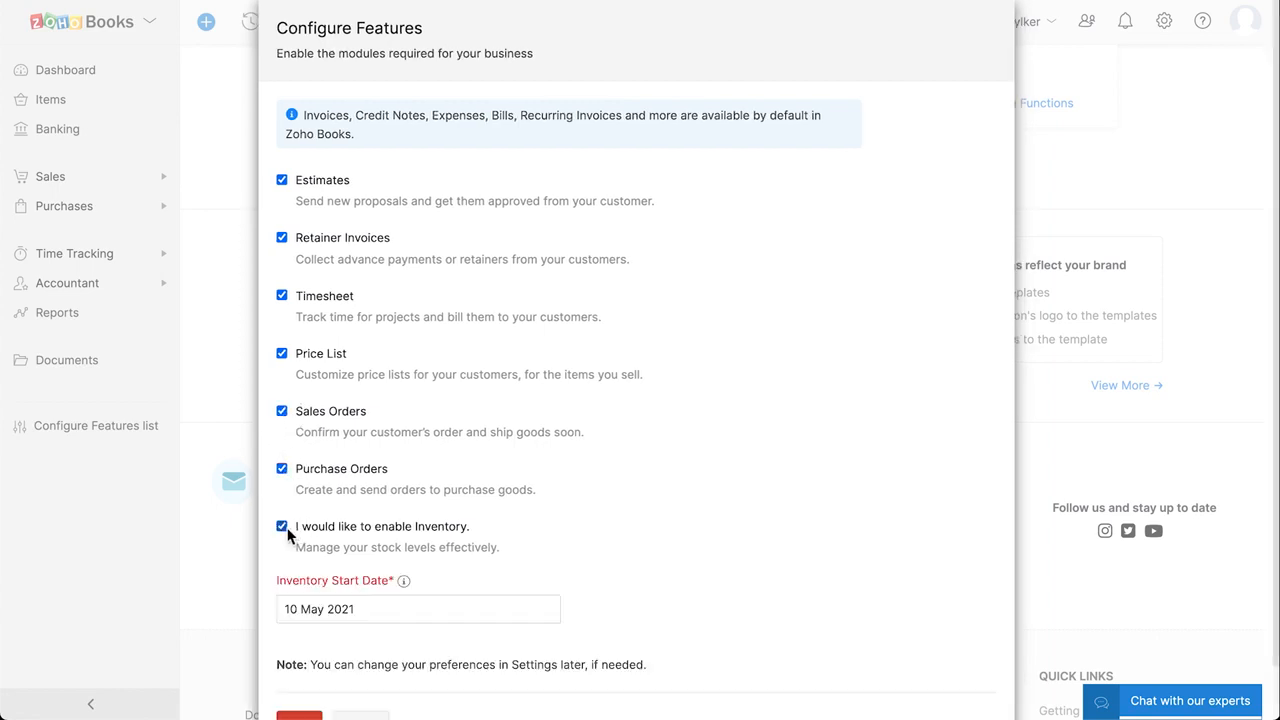
scroll(353, 551, "down", 1)
left_click(374, 556)
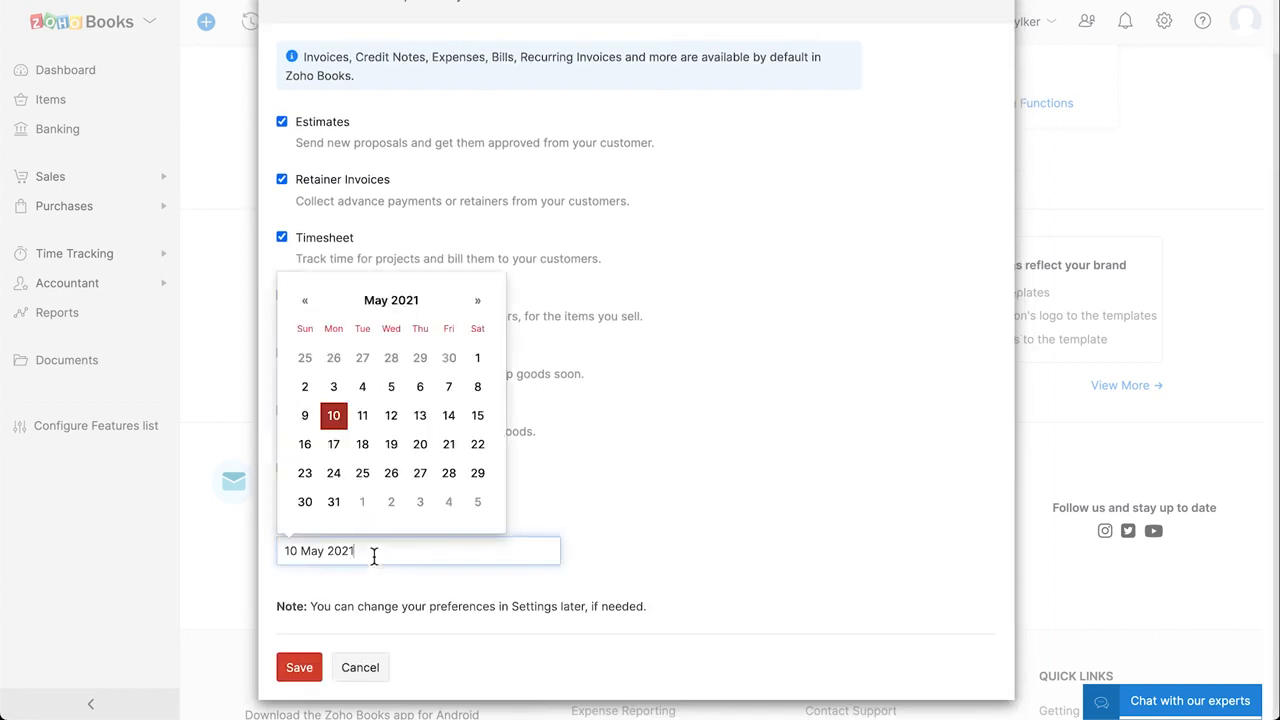
left_click(337, 422)
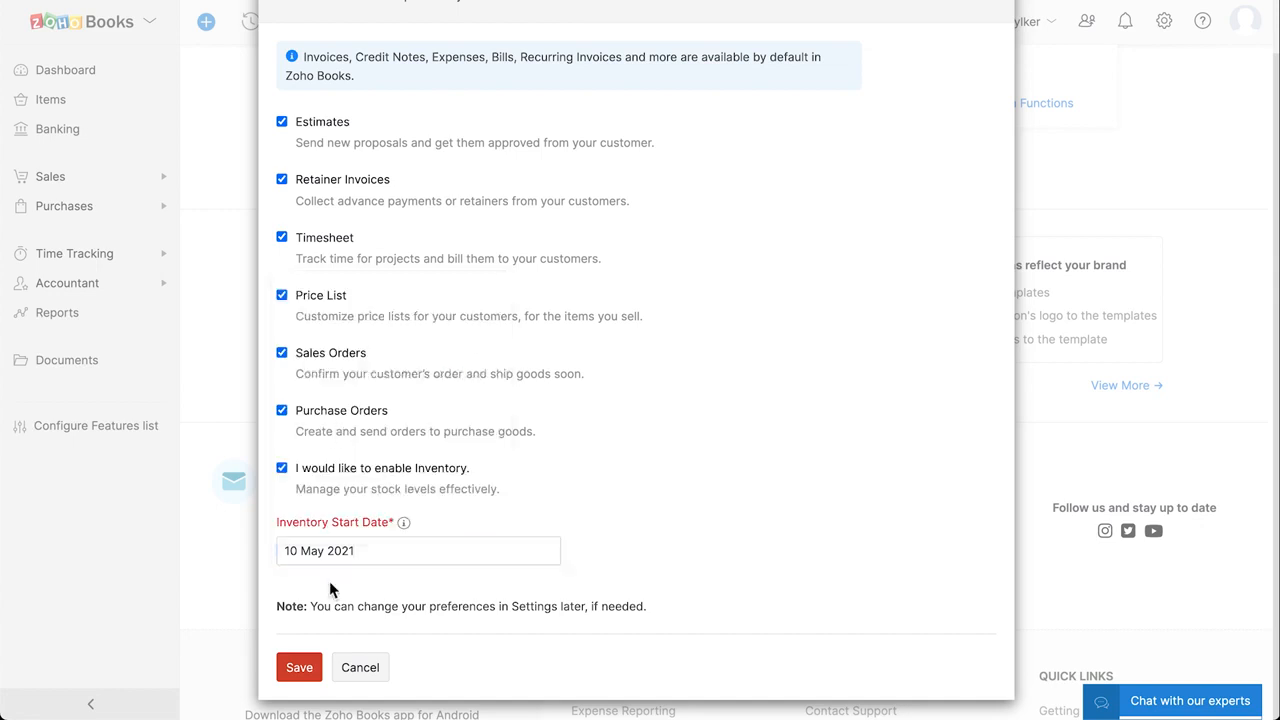
left_click(302, 669)
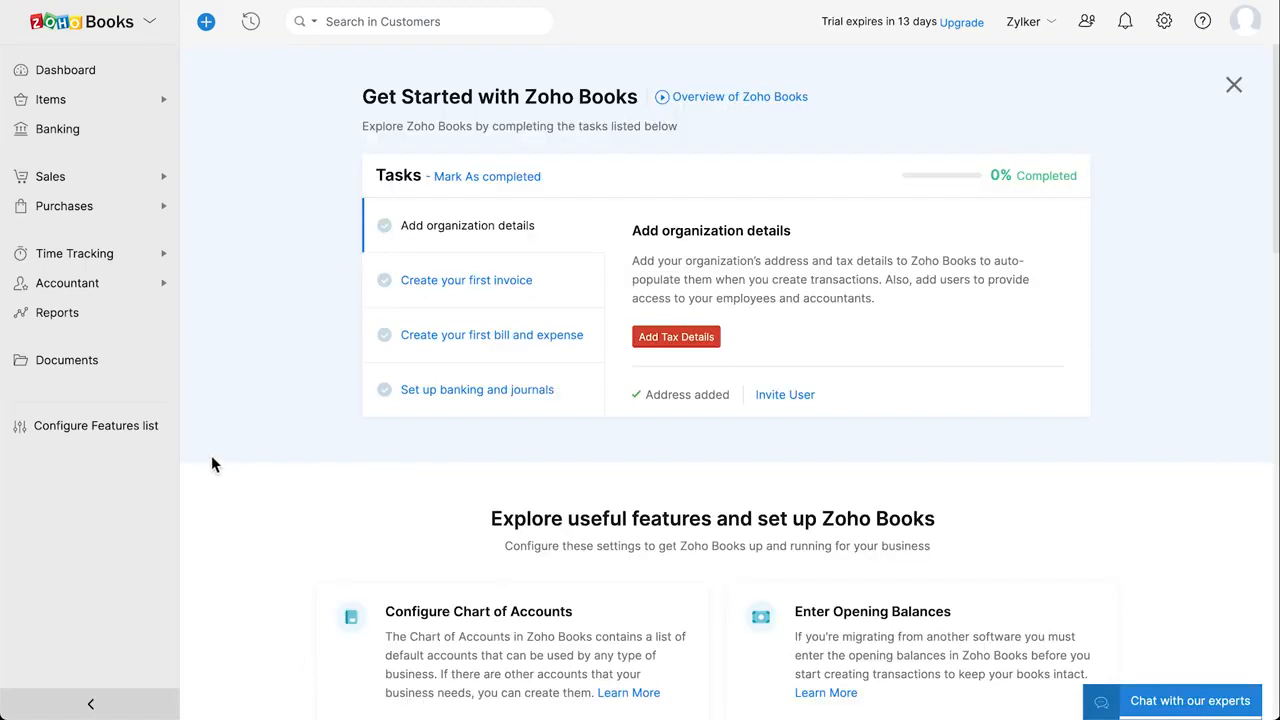
View the Dashboard and the empty Items list, then go to the Banking page.
left_click(72, 80)
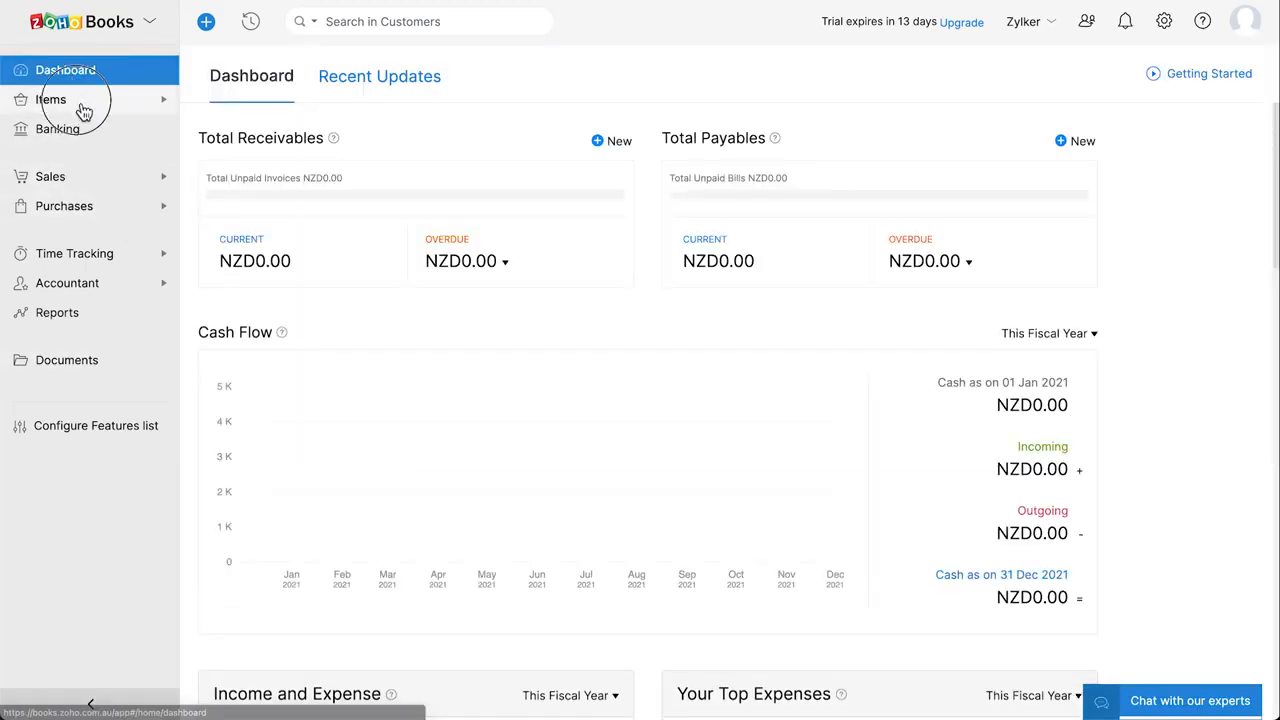
left_click(78, 100)
left_click(87, 134)
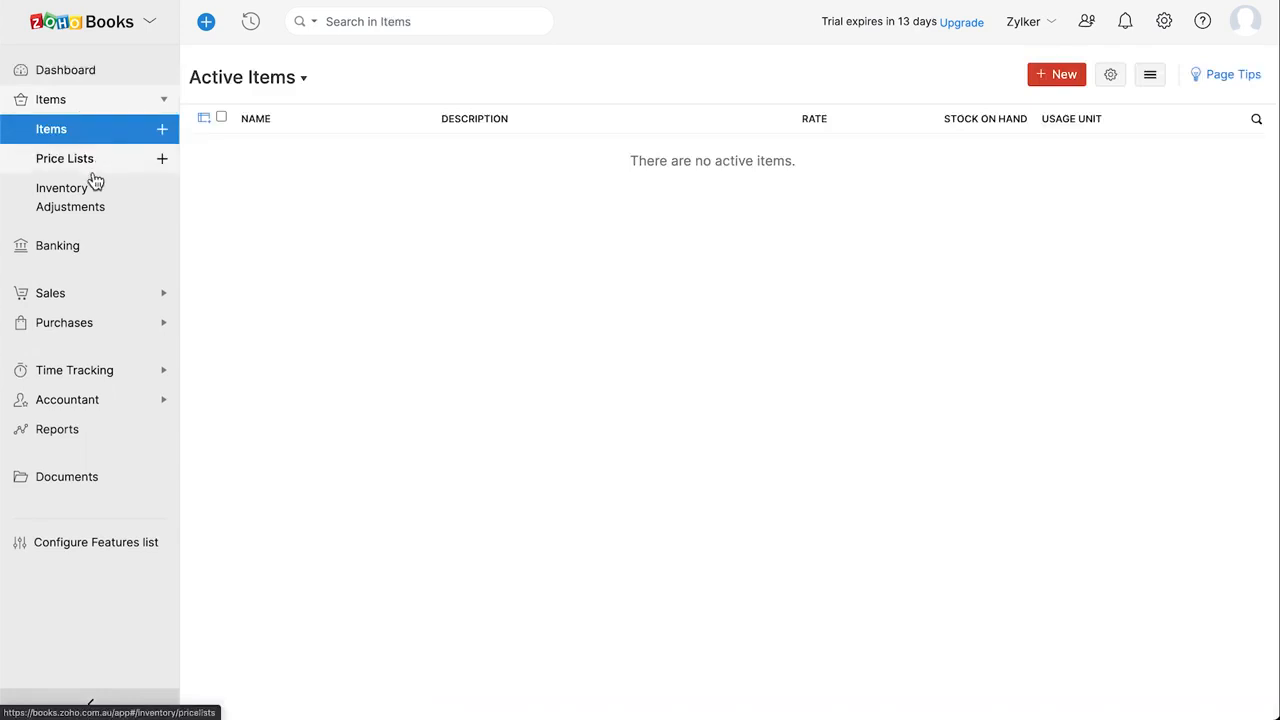
left_click(102, 250)
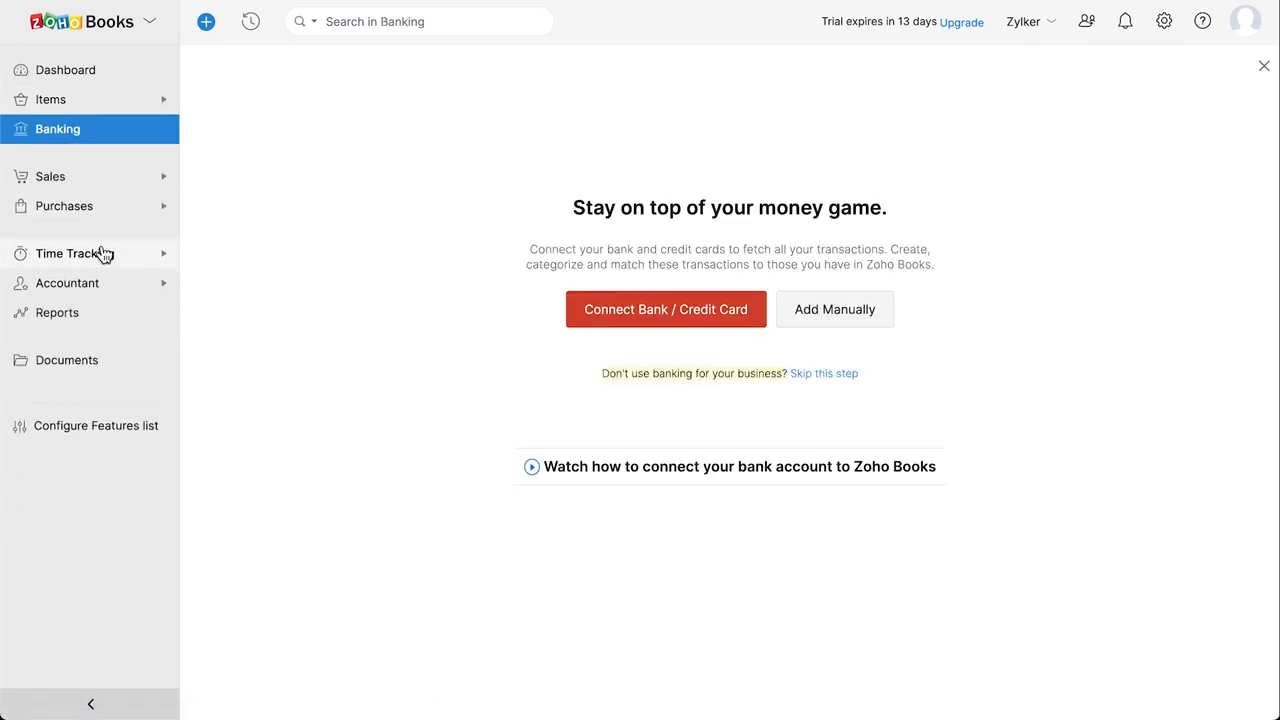
left_click(97, 187)
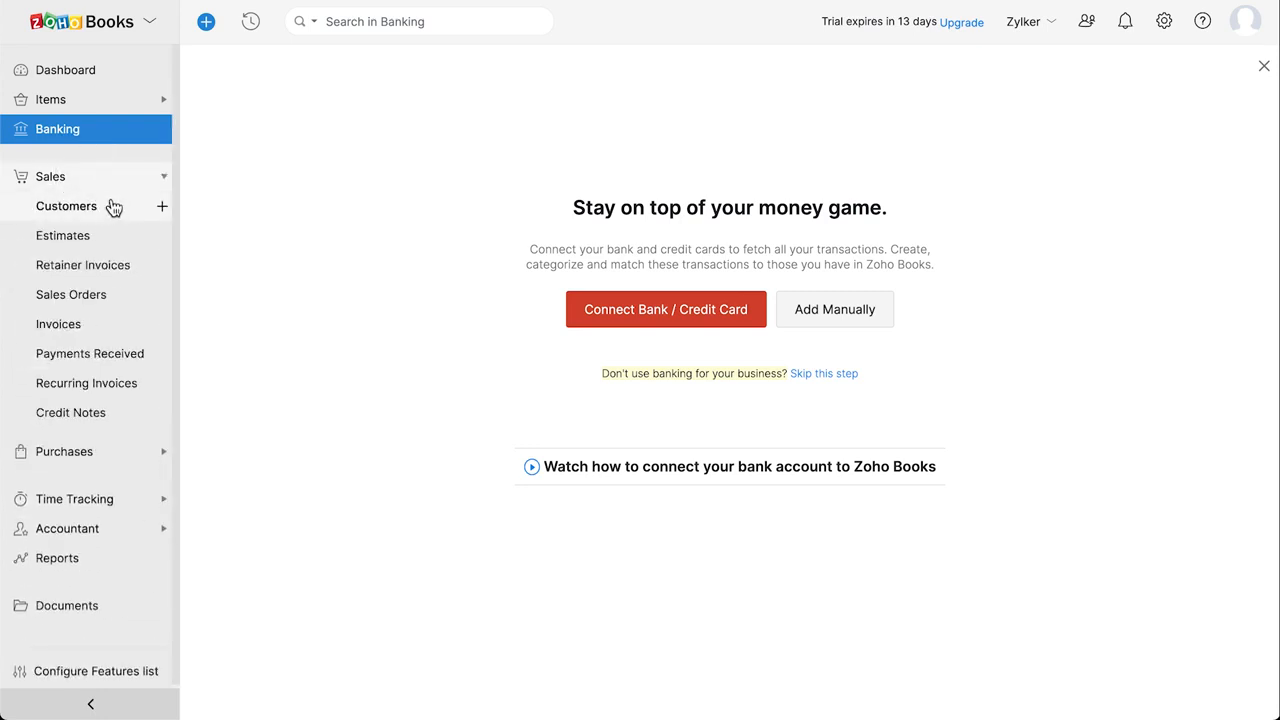
Step through Customers, Estimates, Retainer Invoices, Sales Orders, Invoices, Payments Received, Recurring Invoices and Credit Notes.
left_click(116, 212)
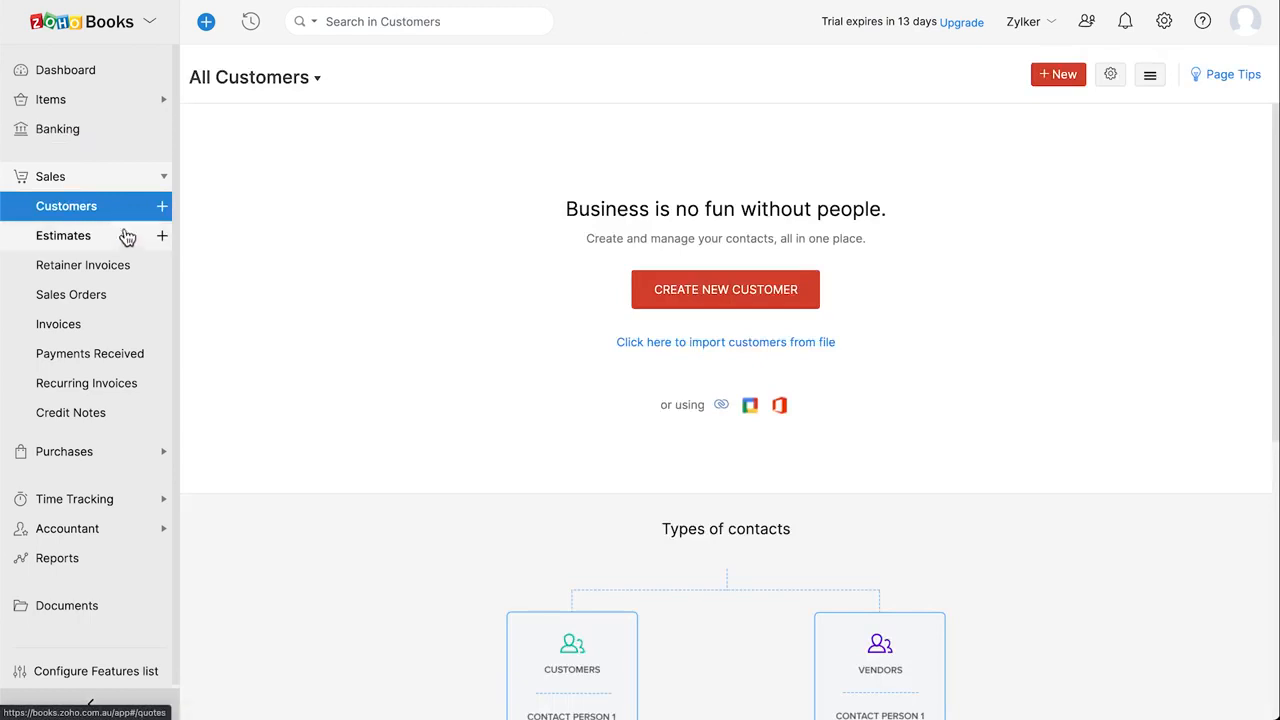
left_click(126, 240)
left_click(146, 272)
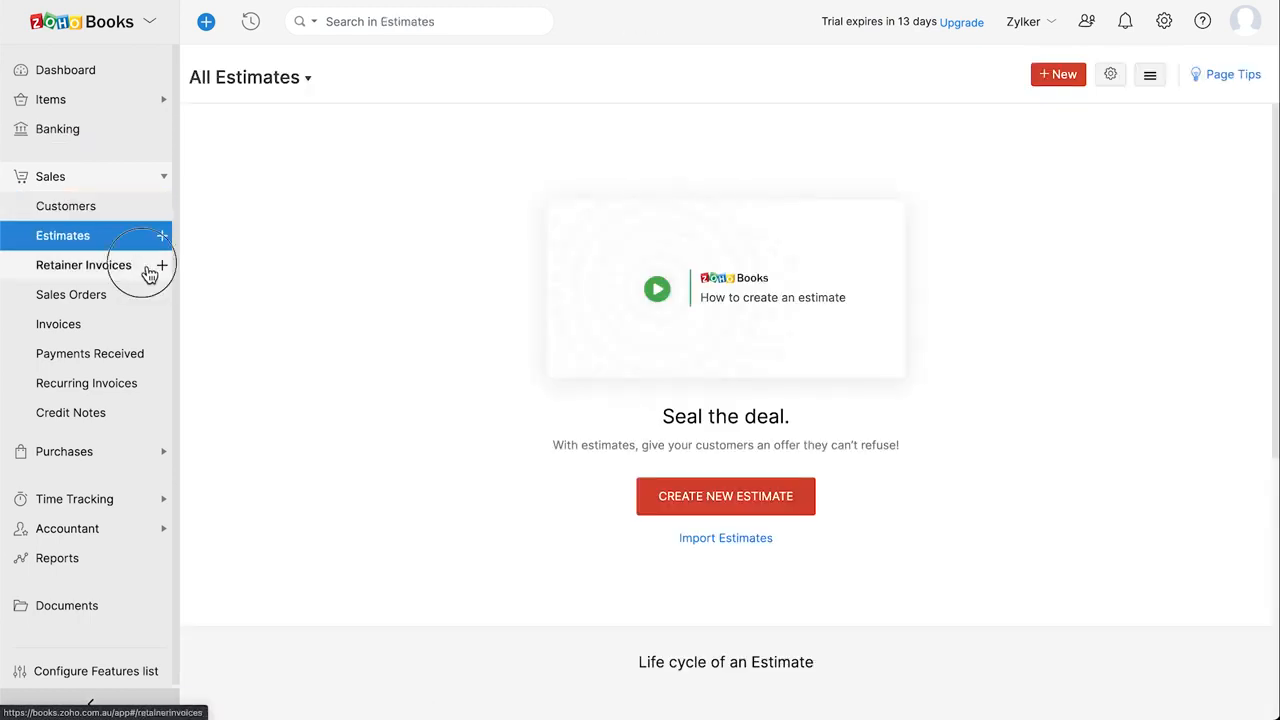
left_click(137, 298)
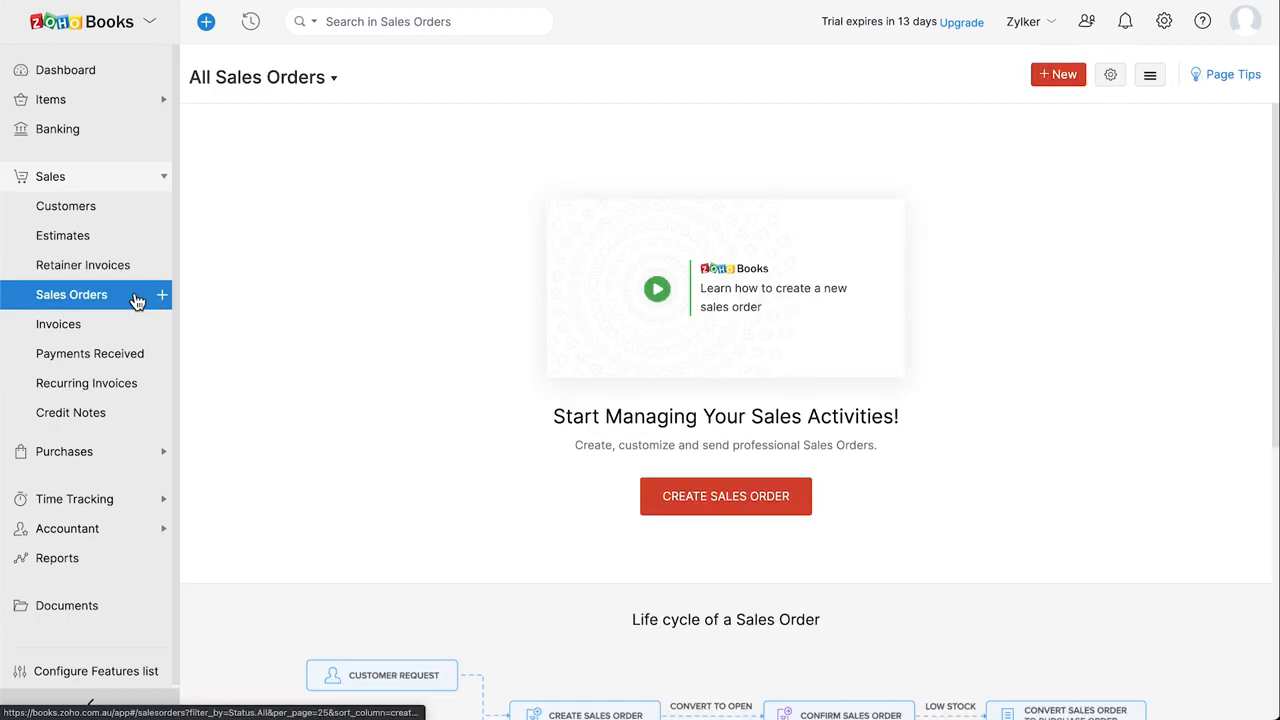
left_click(135, 330)
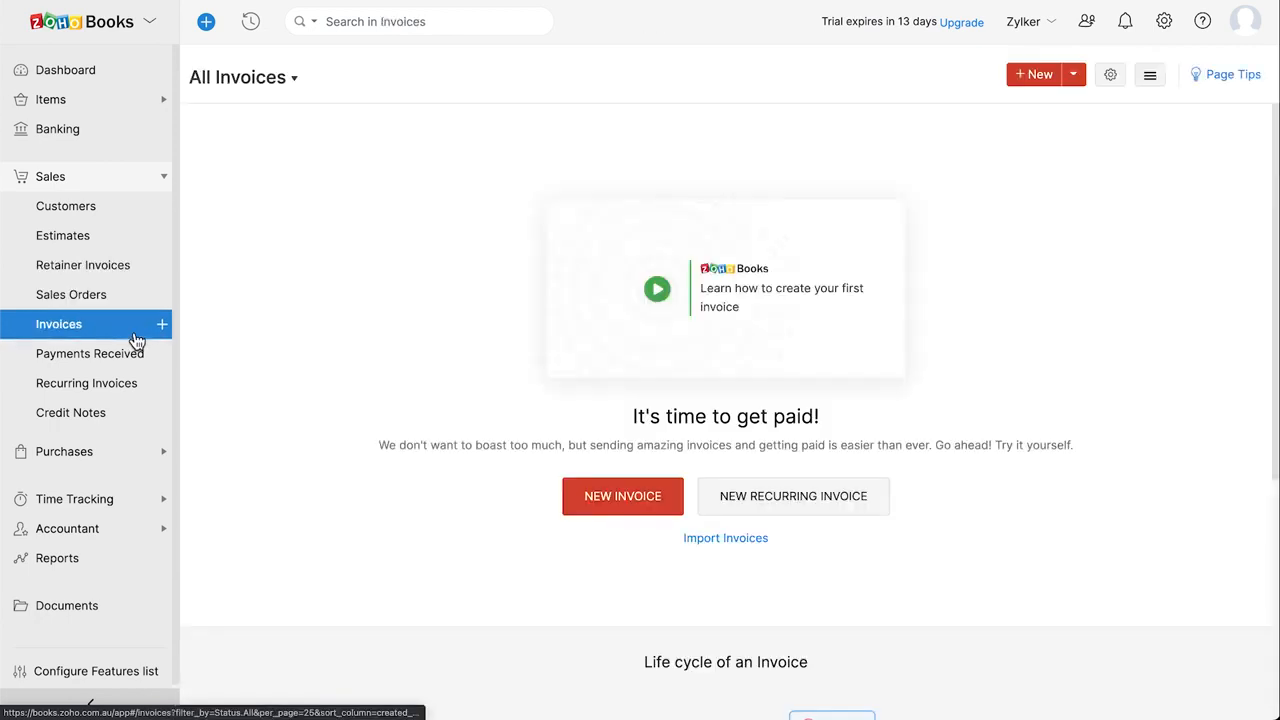
left_click(146, 355)
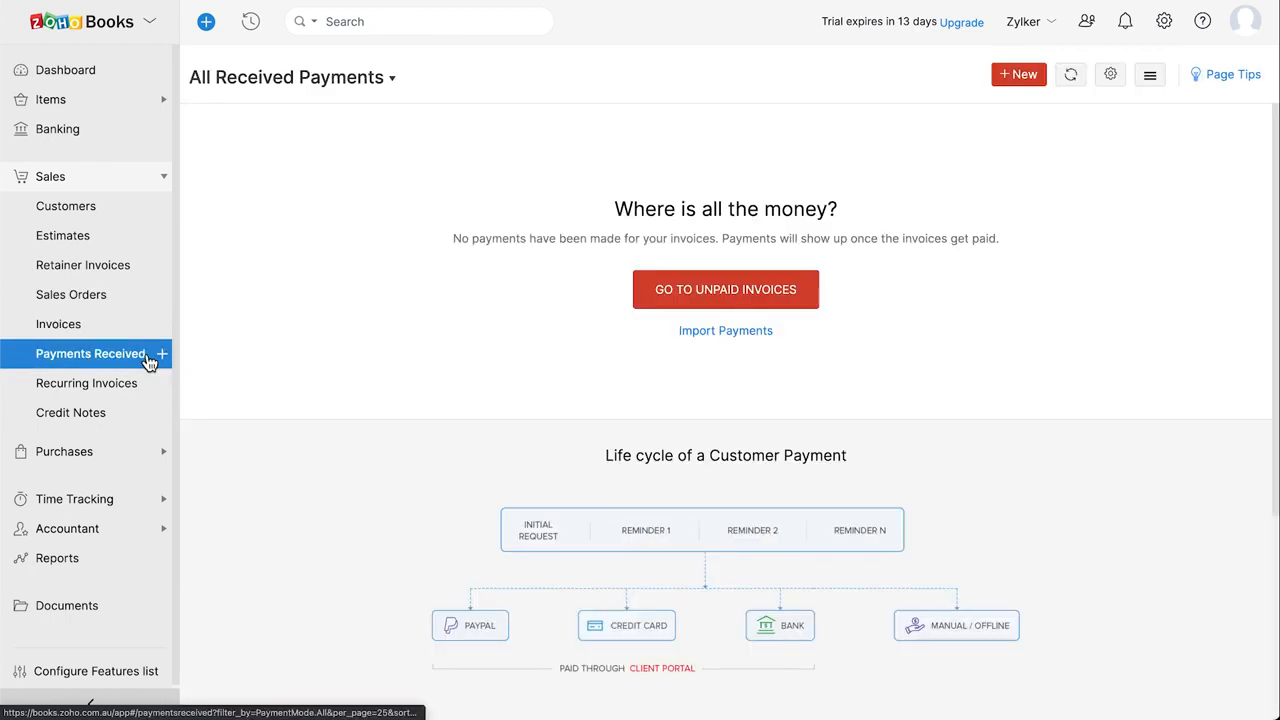
left_click(148, 389)
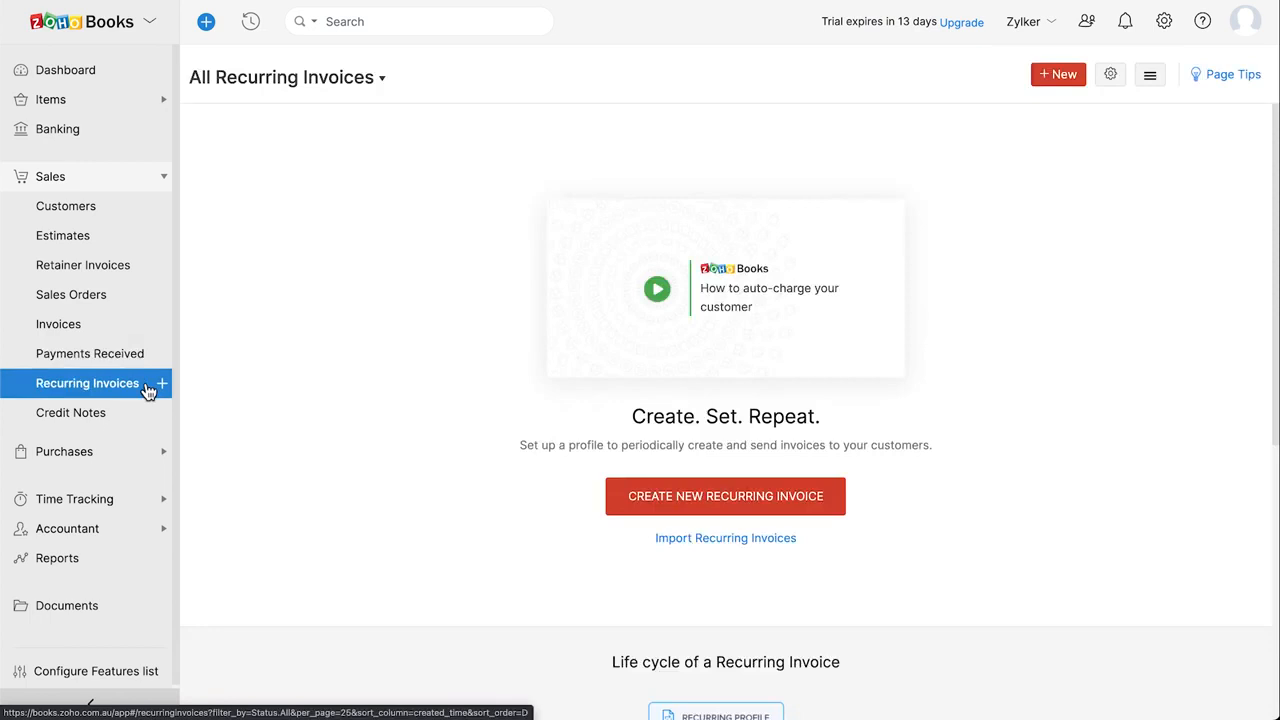
left_click(135, 416)
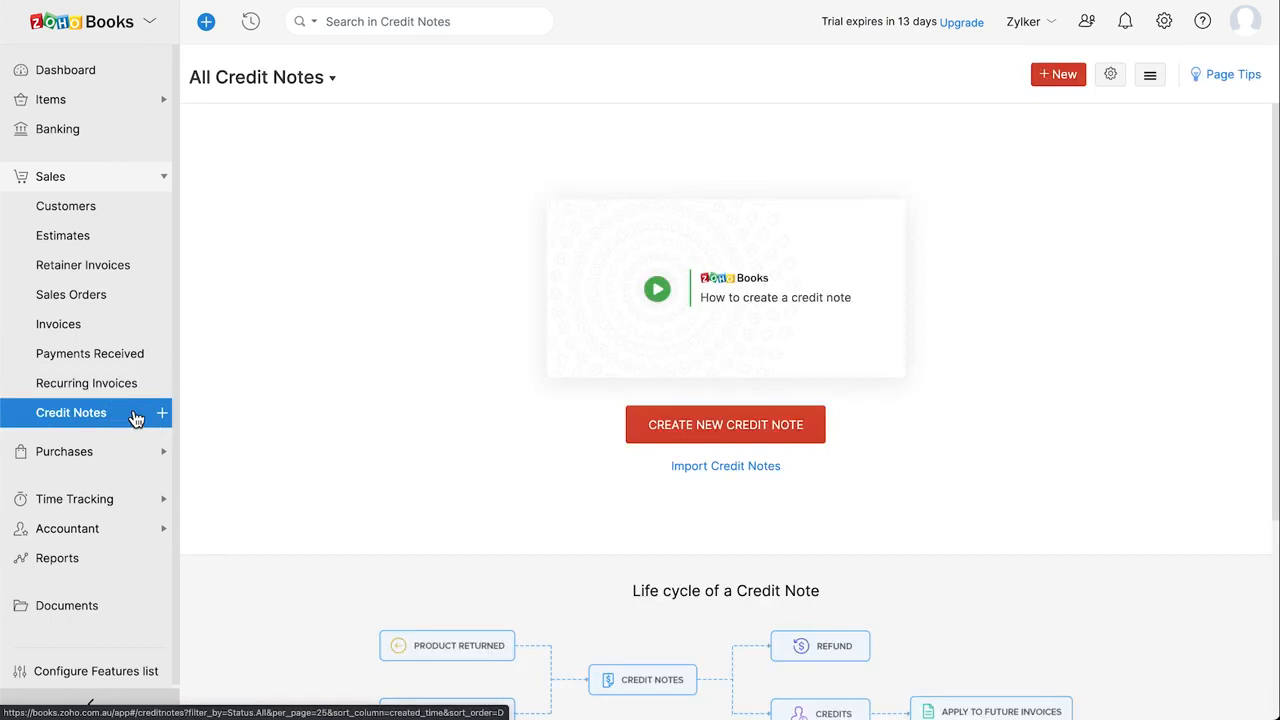
left_click(91, 451)
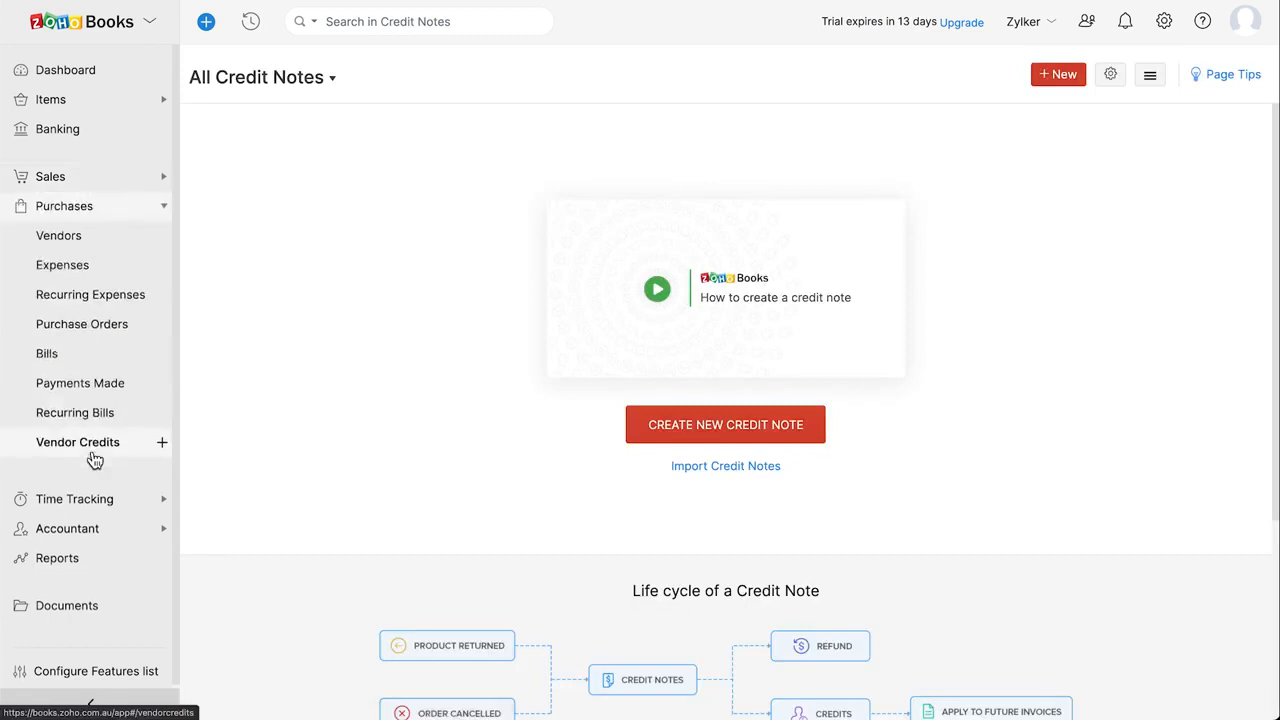
Browse Vendors, Expenses, Recurring Expenses, Purchase Orders, Bills, Payments Made, Recurring Bills and Vendor Credits.
left_click(108, 246)
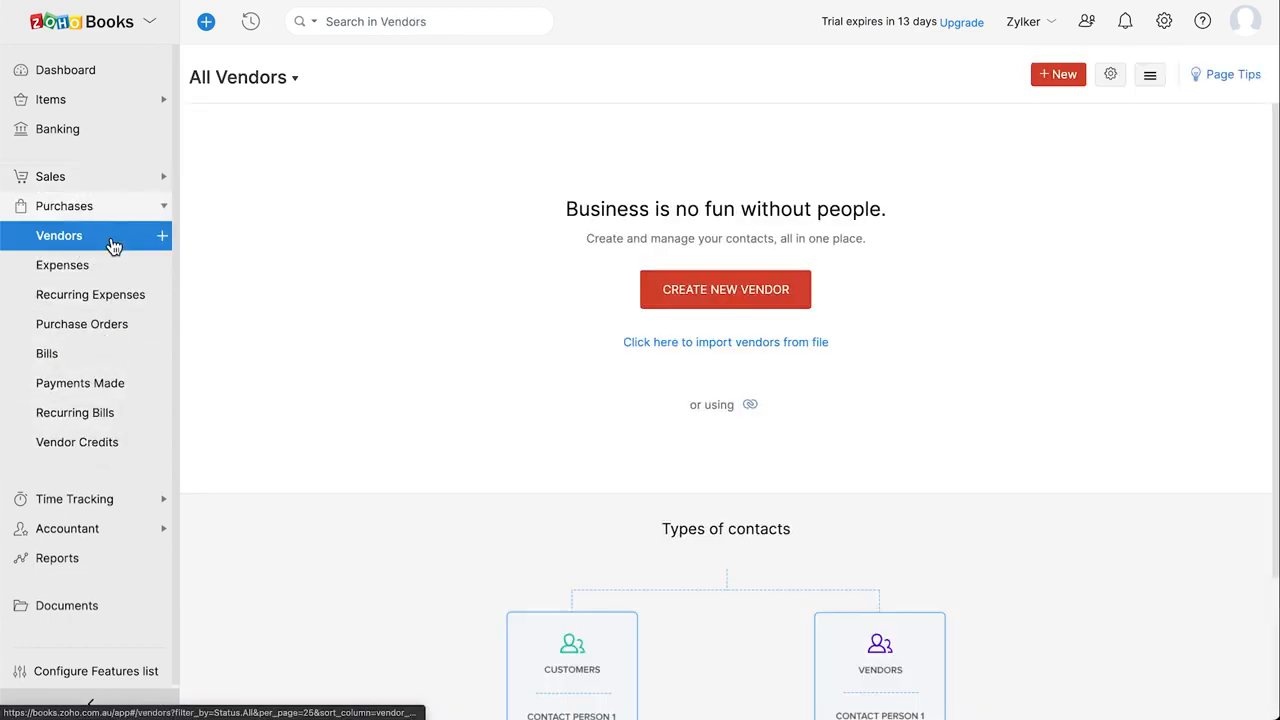
left_click(118, 268)
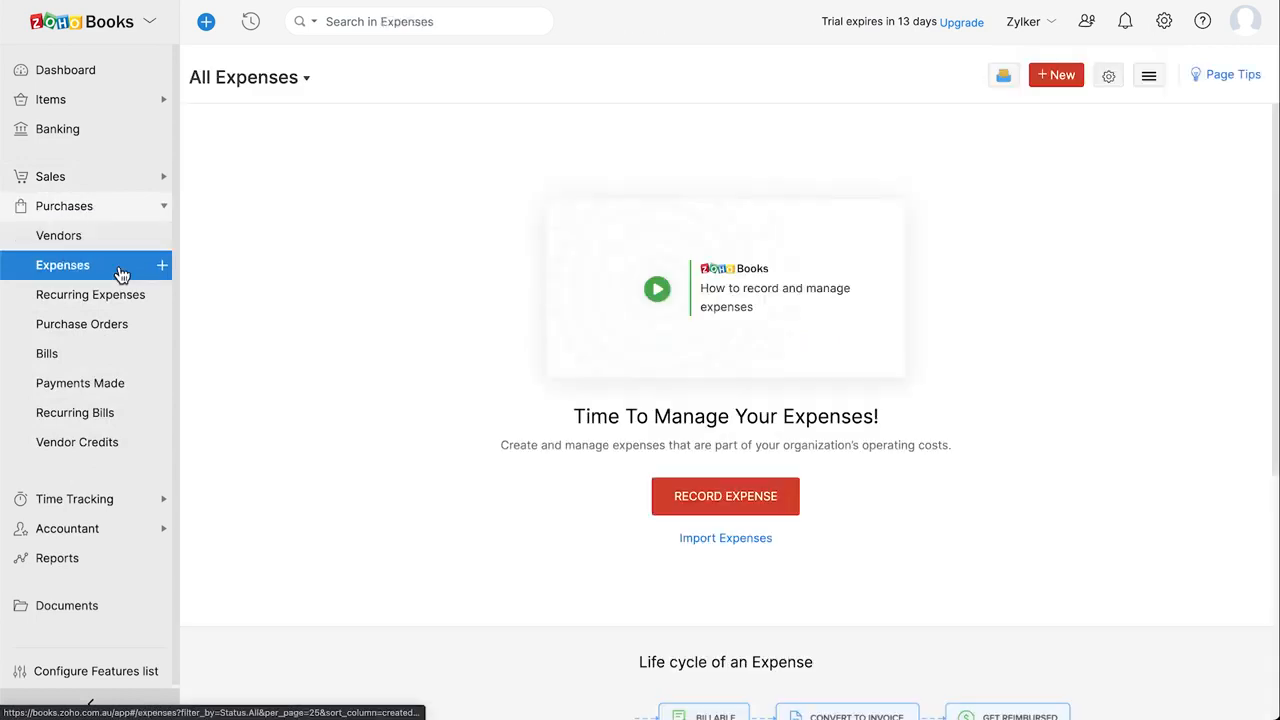
left_click(127, 301)
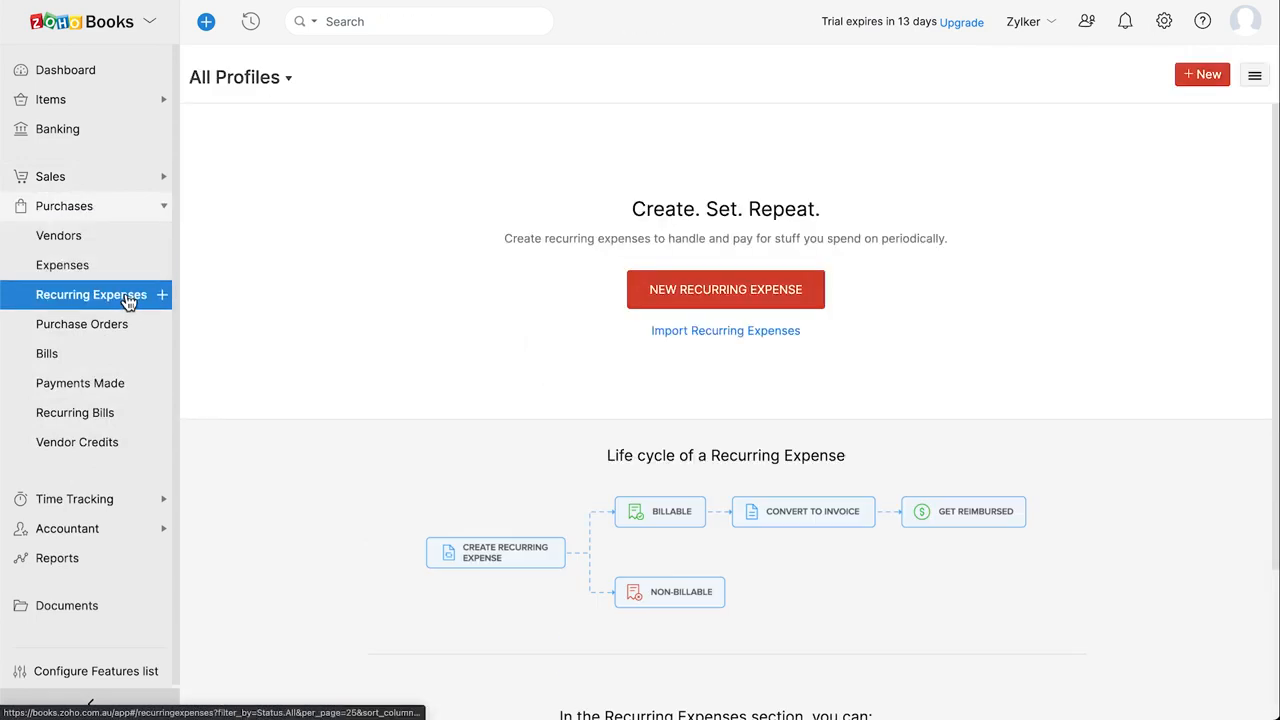
left_click(131, 329)
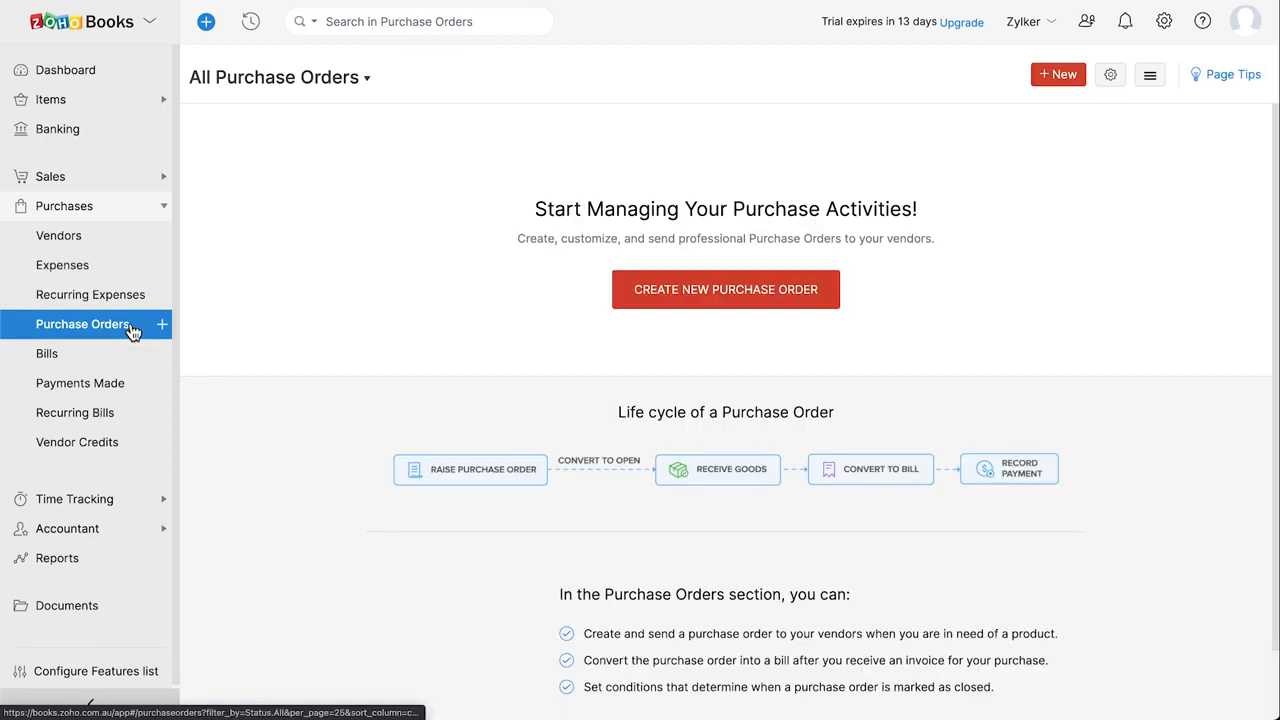
left_click(130, 360)
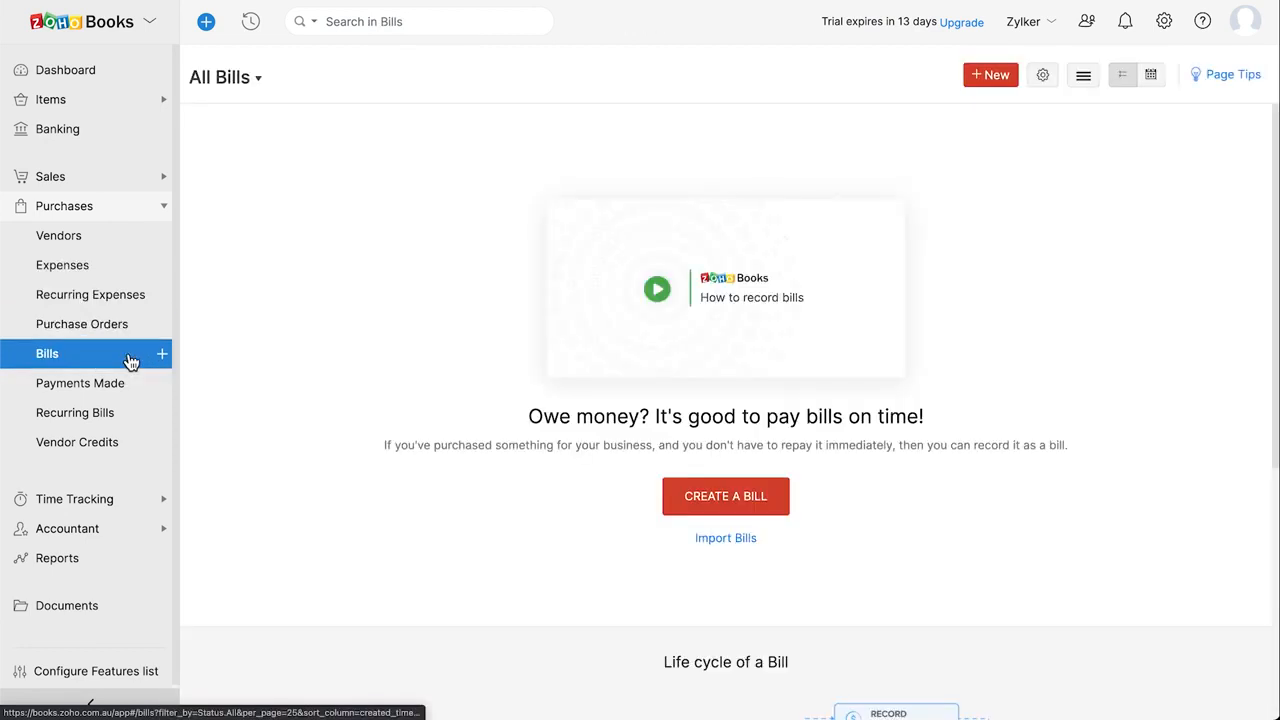
left_click(131, 387)
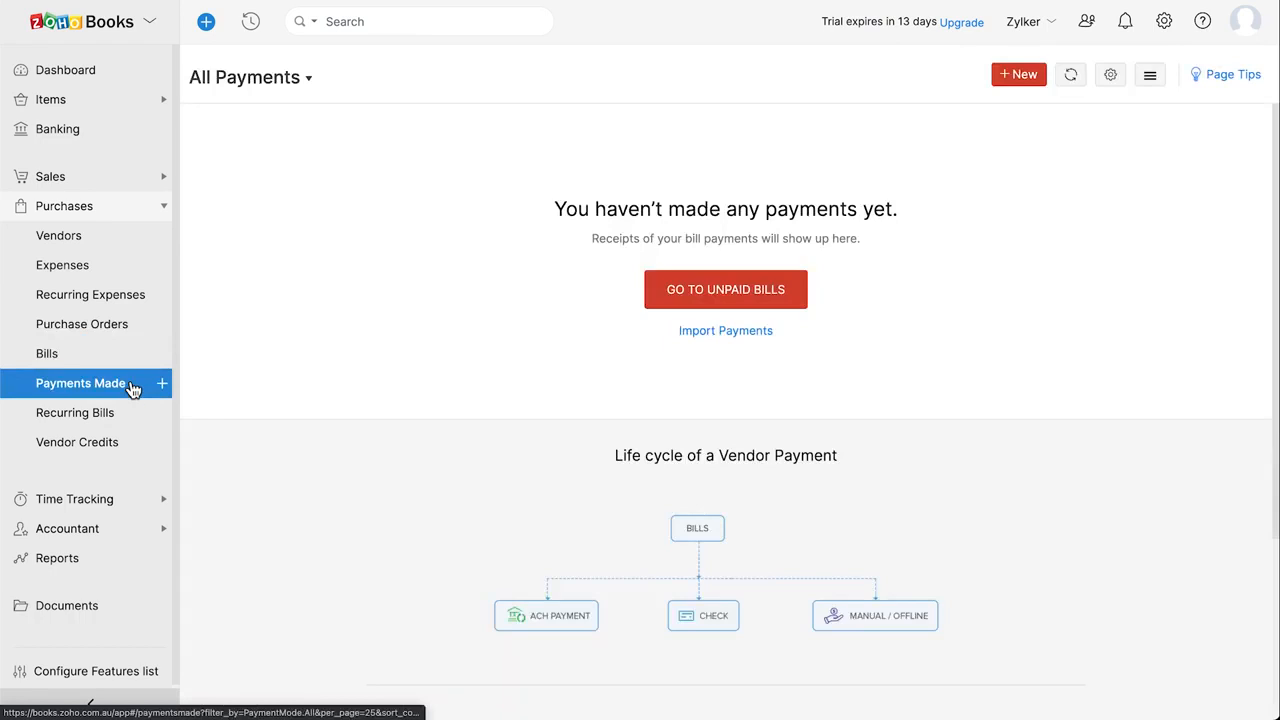
left_click(130, 418)
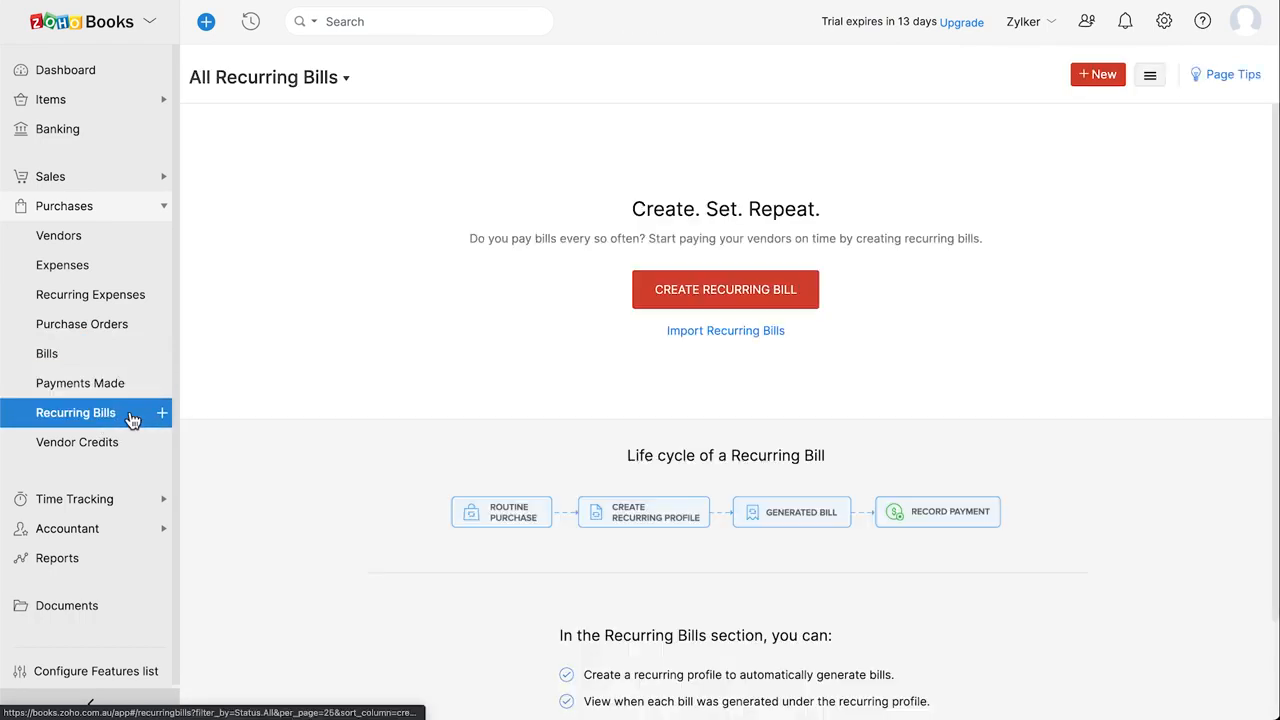
left_click(130, 446)
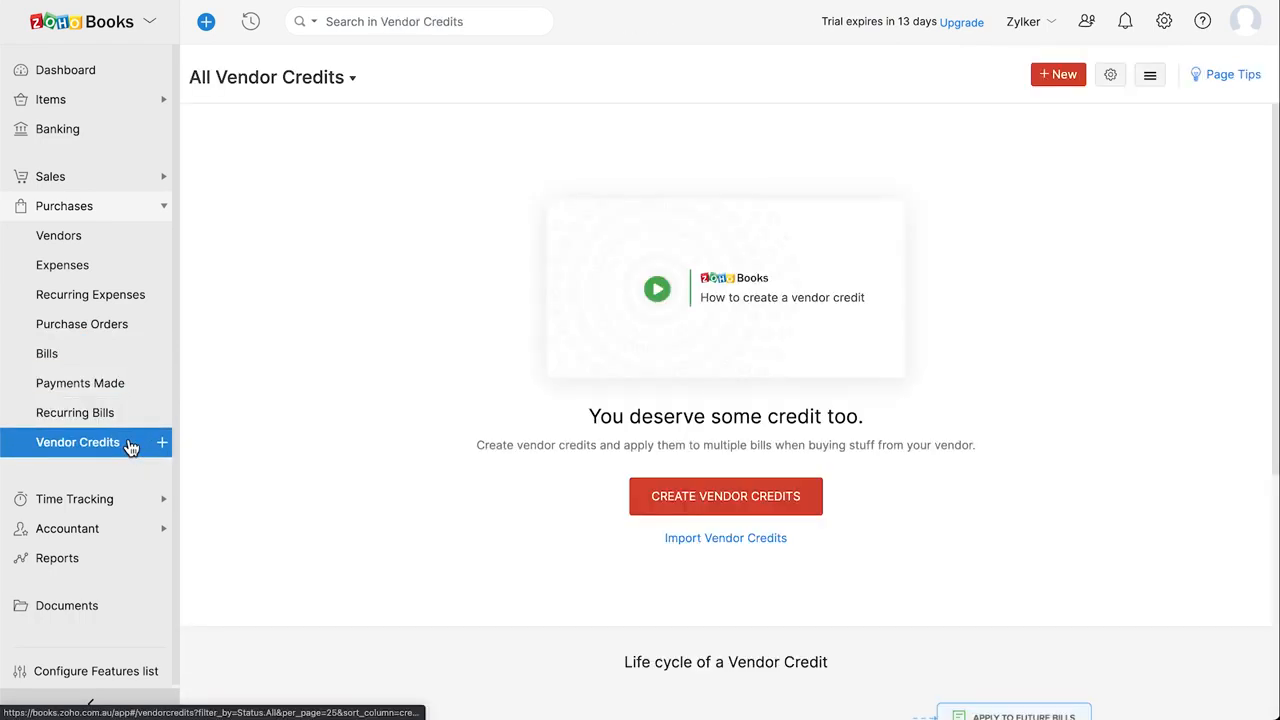
View Projects, Timesheet, Chart of Accounts and Budgets, ending on the Reports overview.
left_click(115, 506)
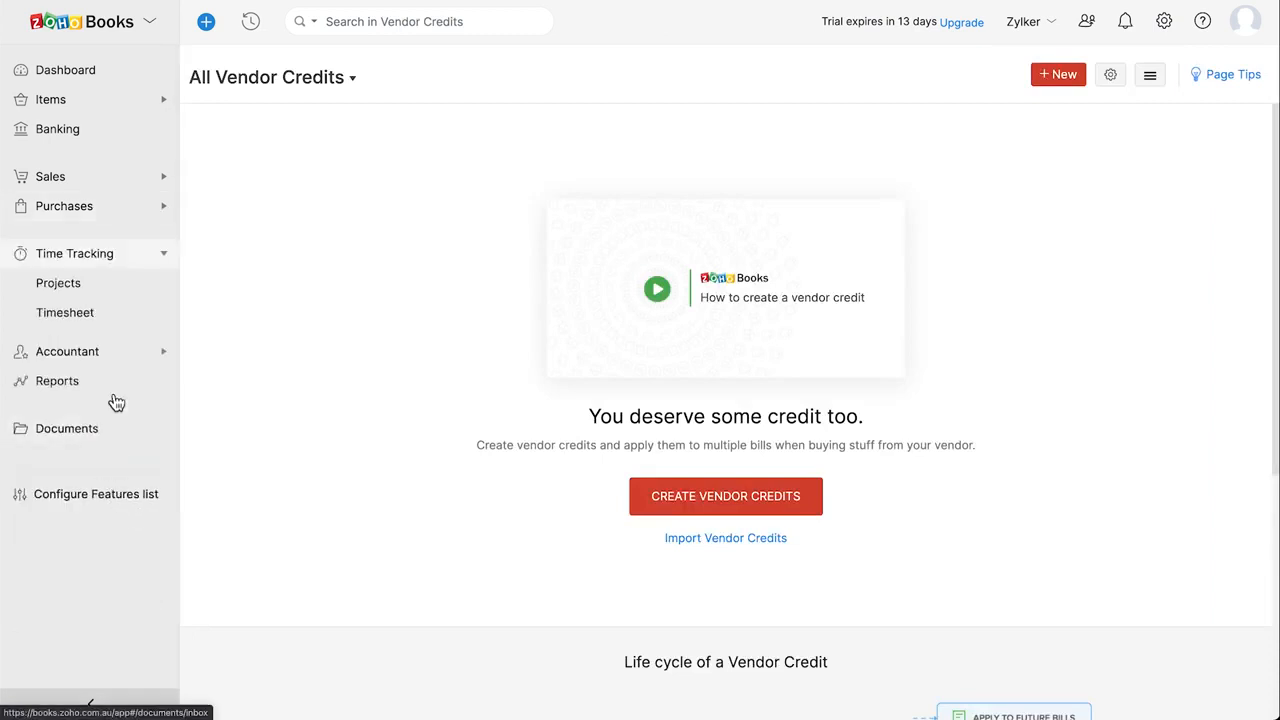
left_click(118, 292)
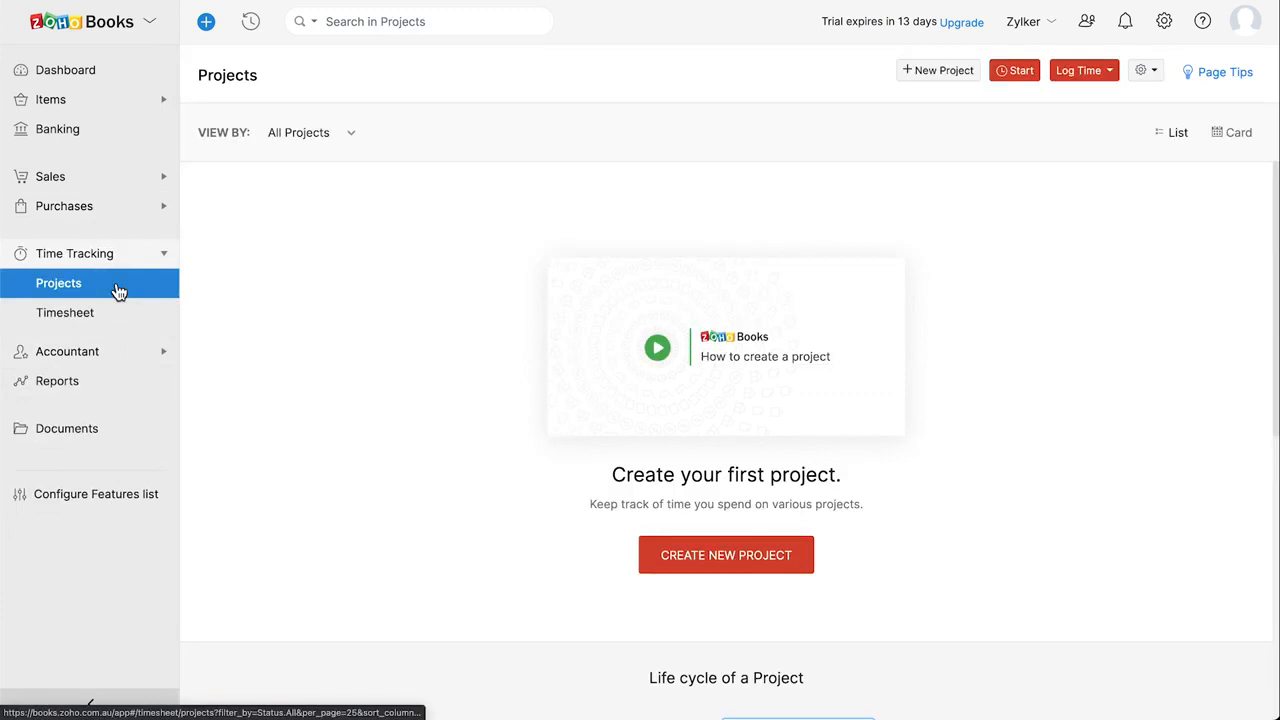
left_click(123, 317)
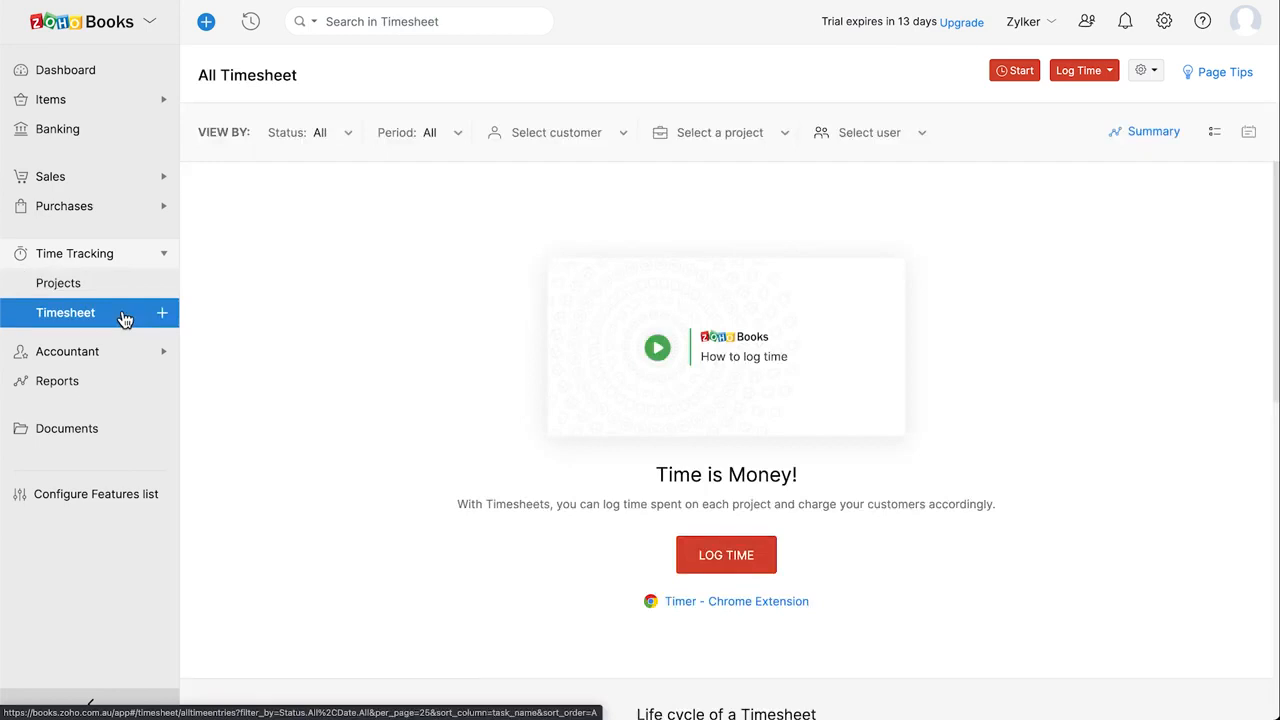
left_click(126, 349)
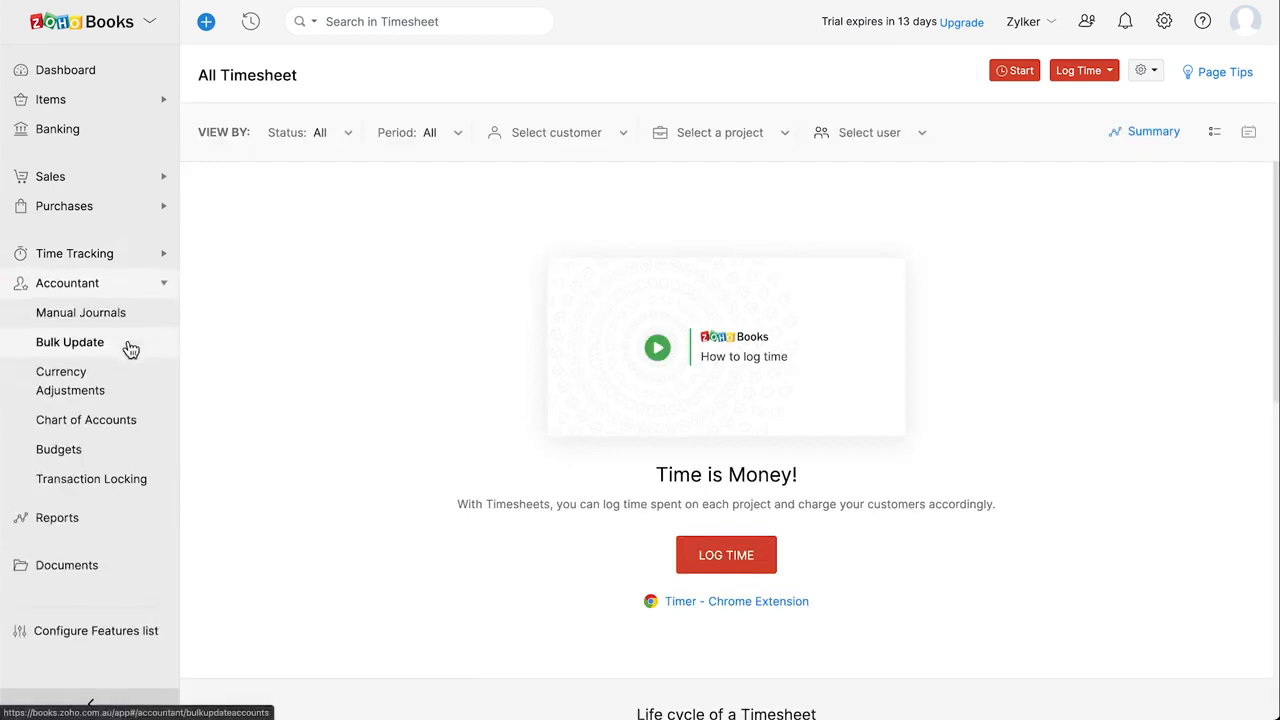
left_click(148, 421)
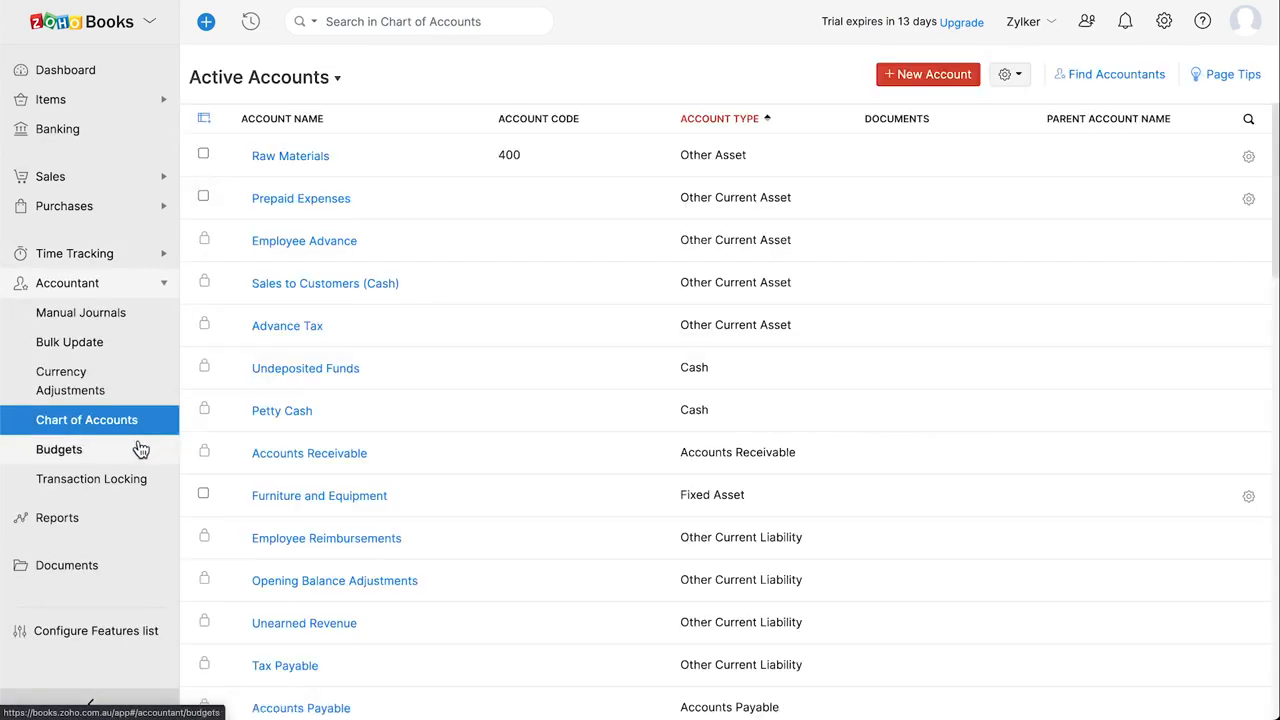
left_click(138, 452)
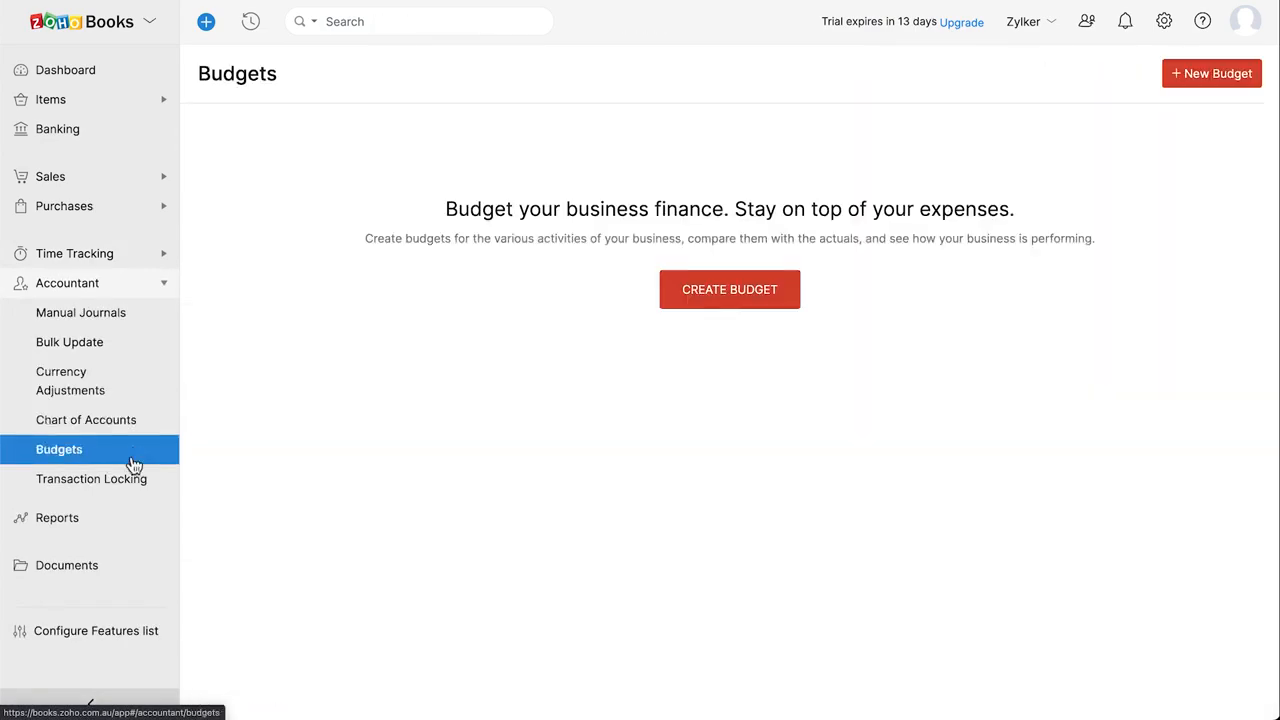
left_click(114, 518)
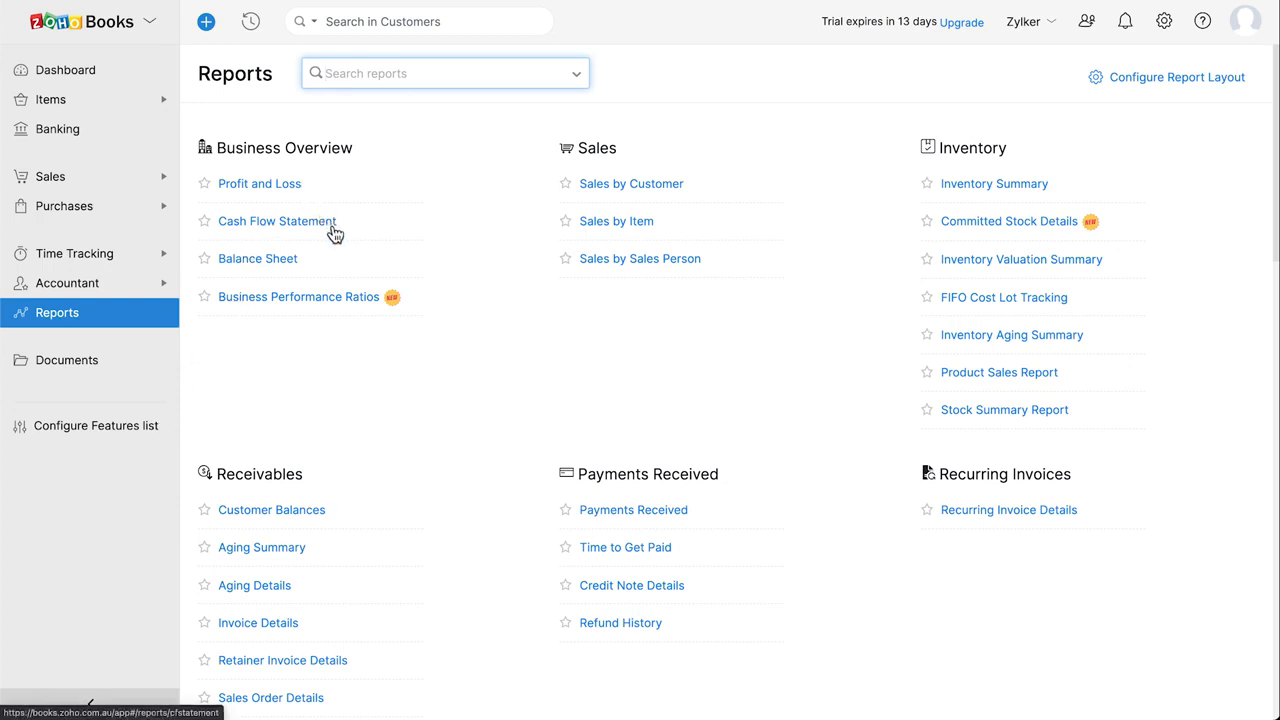
Open the Balance Sheet and check its Schedule Report, Share and Export As options.
left_click(293, 264)
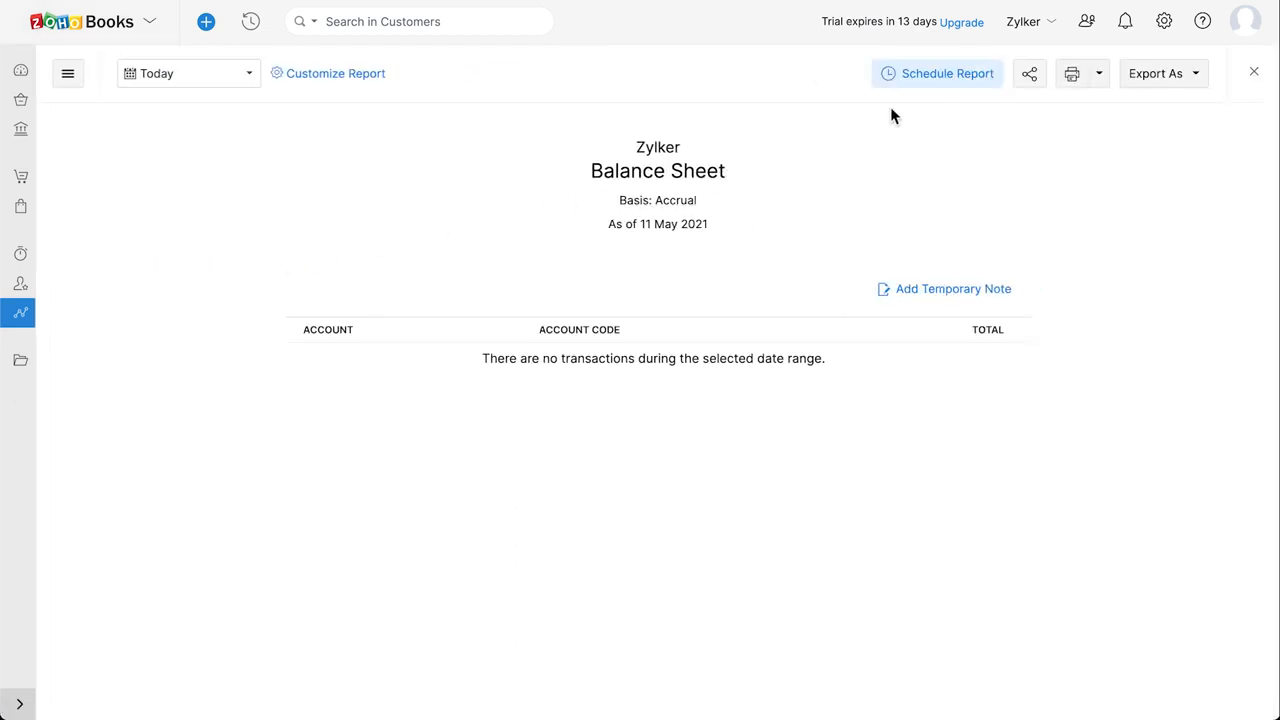
left_click(957, 82)
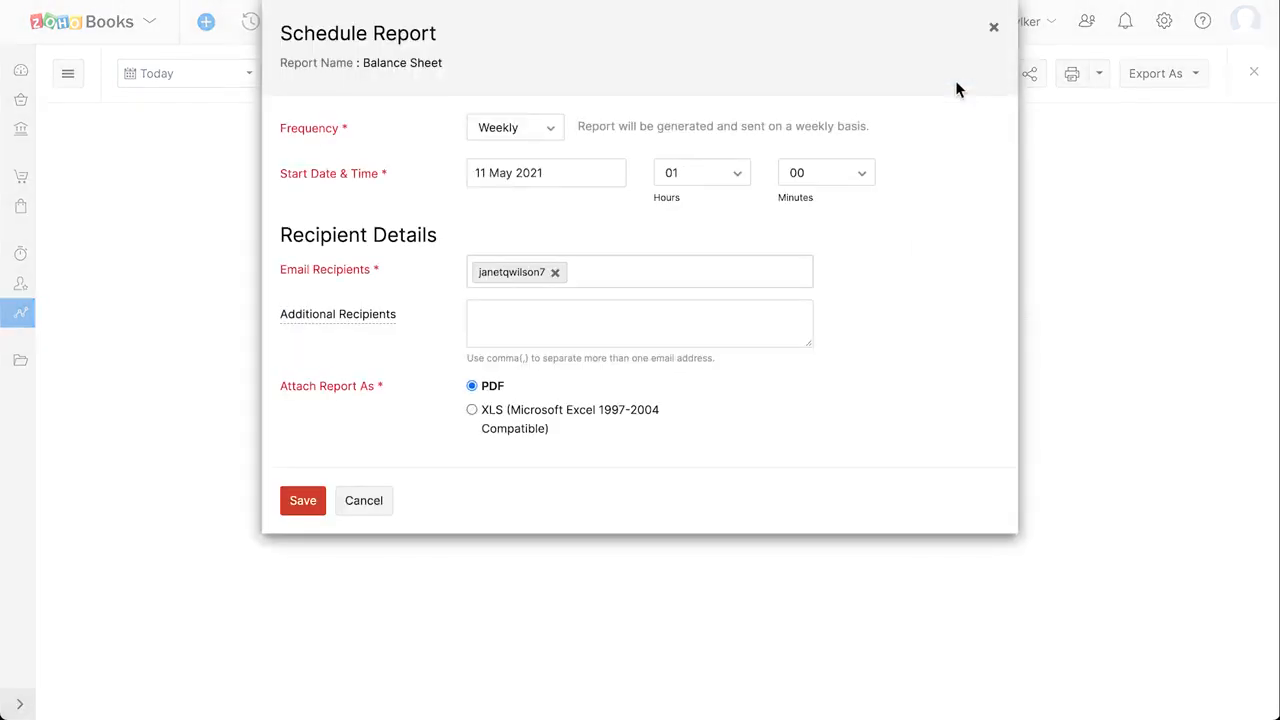
left_click(994, 30)
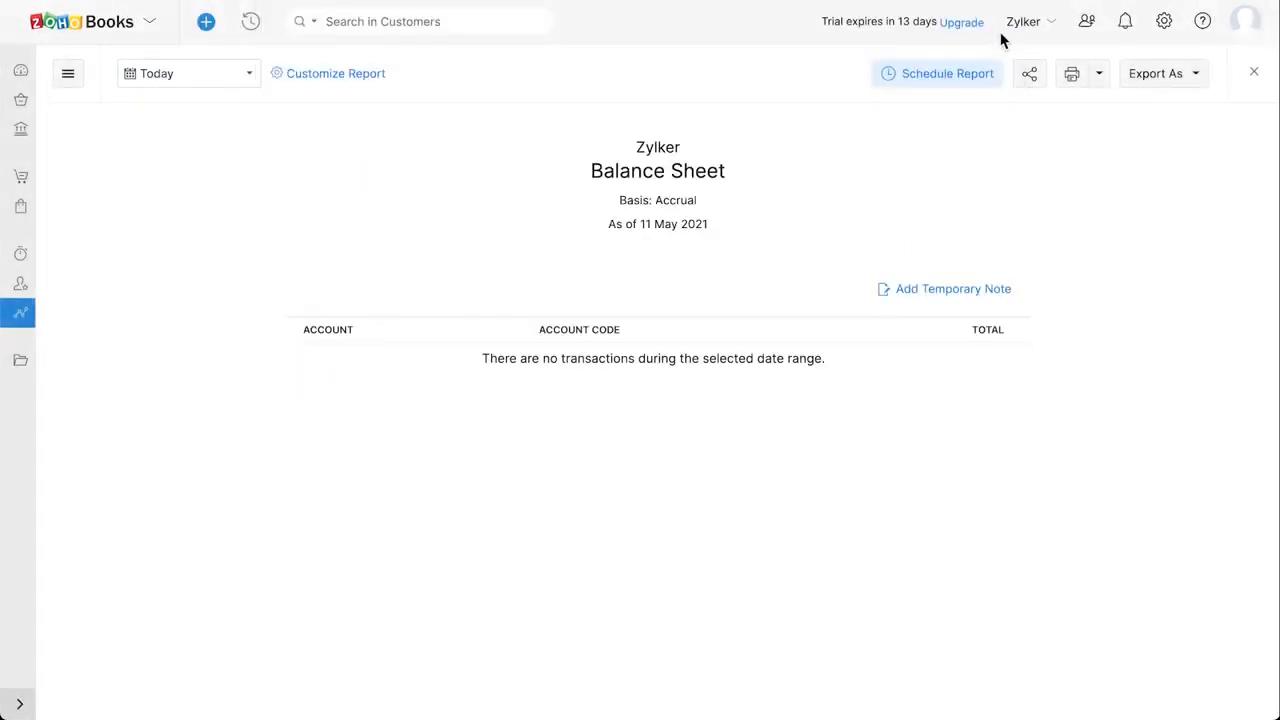
left_click(1032, 76)
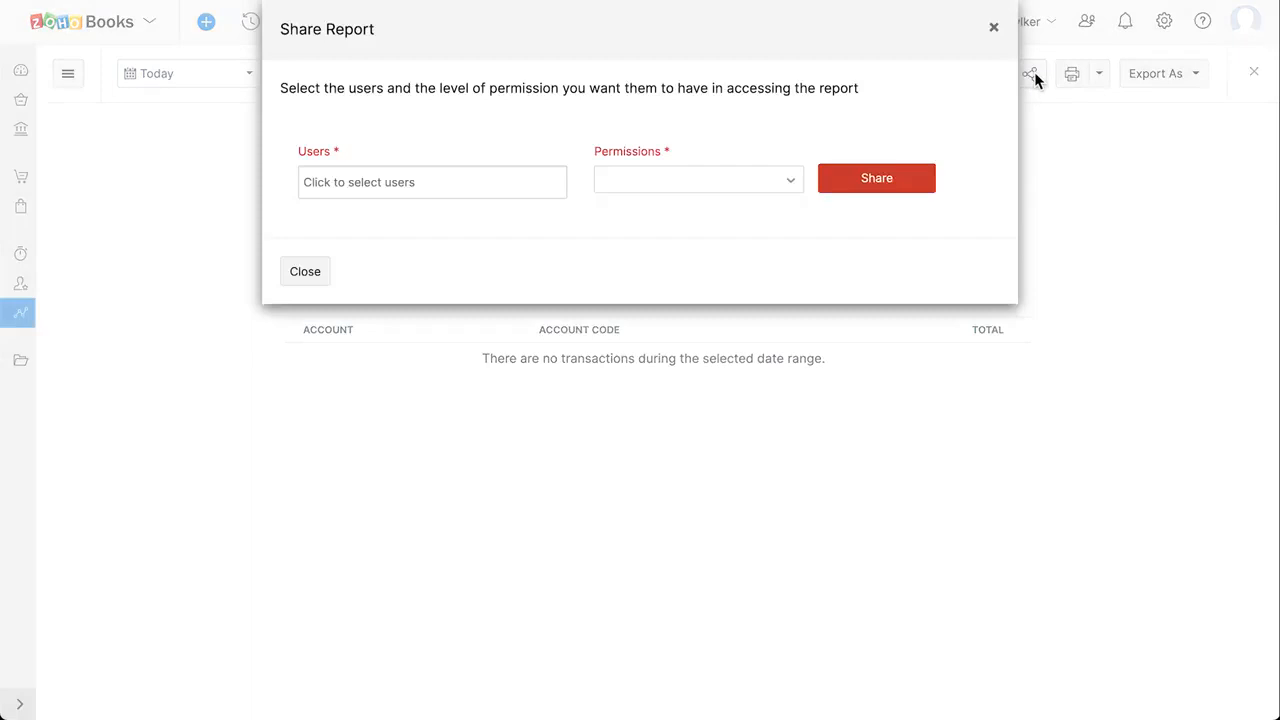
left_click(995, 30)
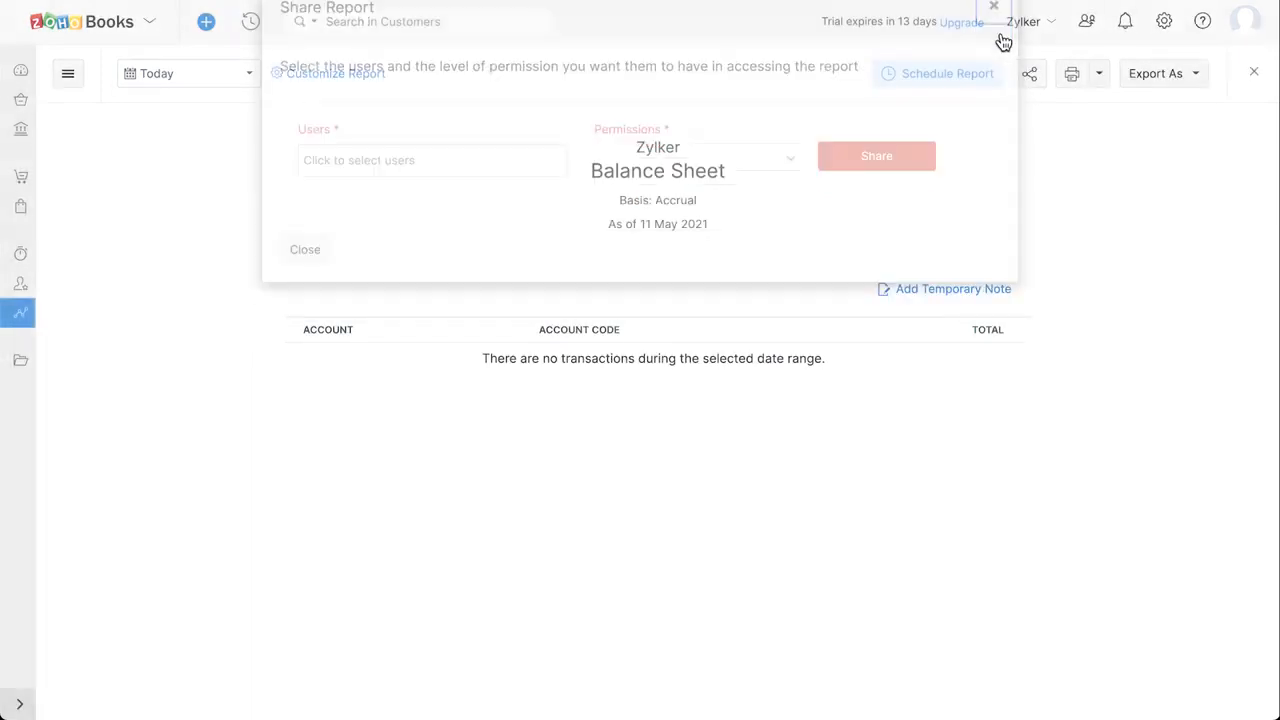
left_click(1183, 84)
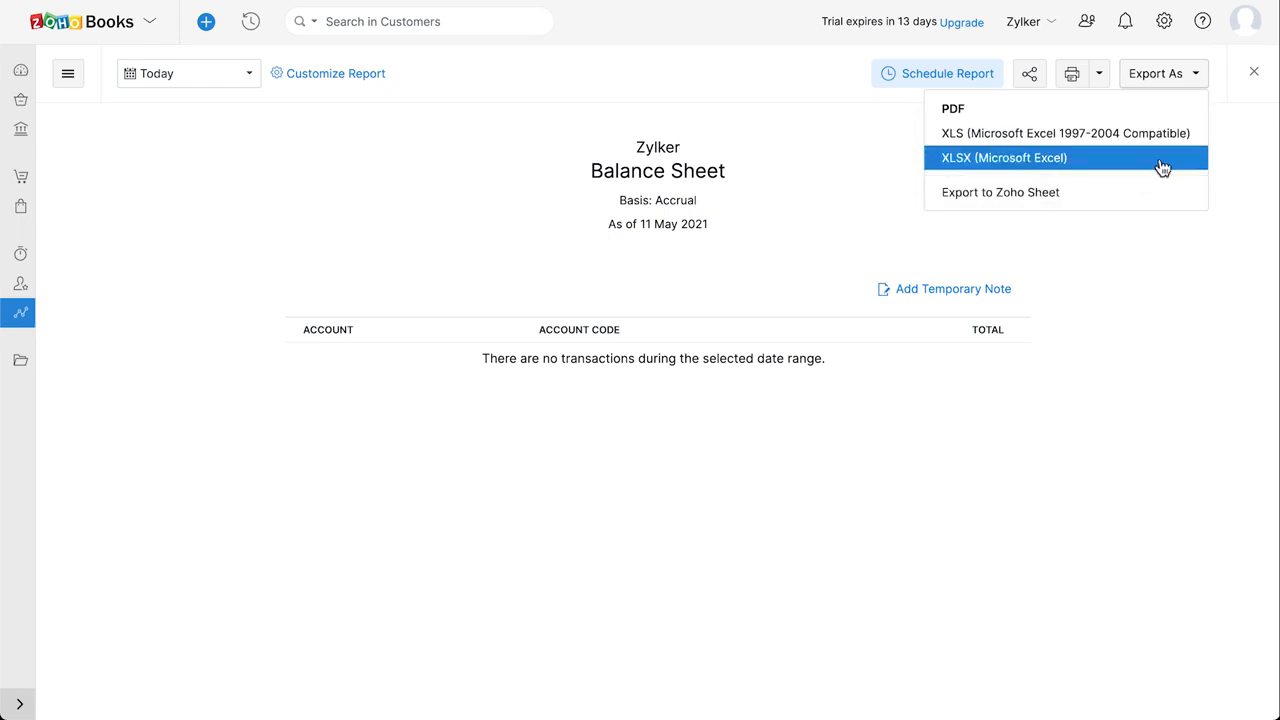
left_click(1194, 78)
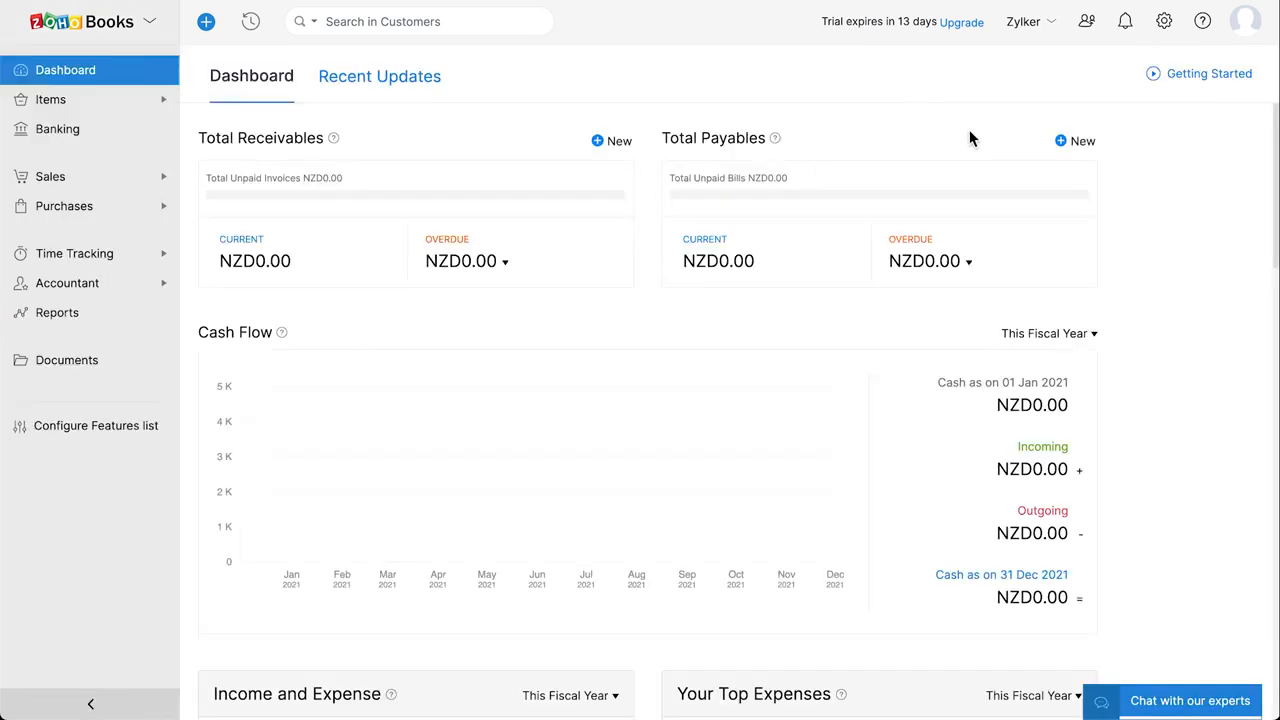
Show the Settings panel and scroll down to Integrations, Data Backup and Subscription.
left_click(1168, 24)
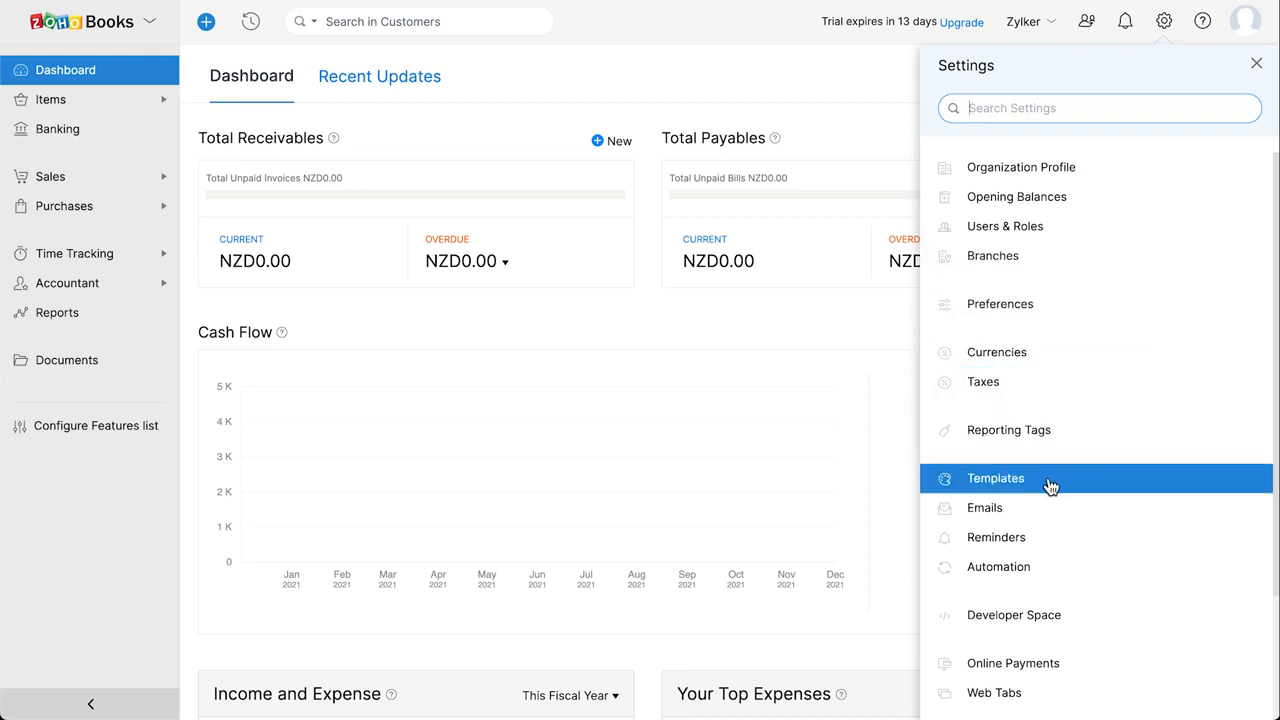
scroll(1050, 485, "down", 2)
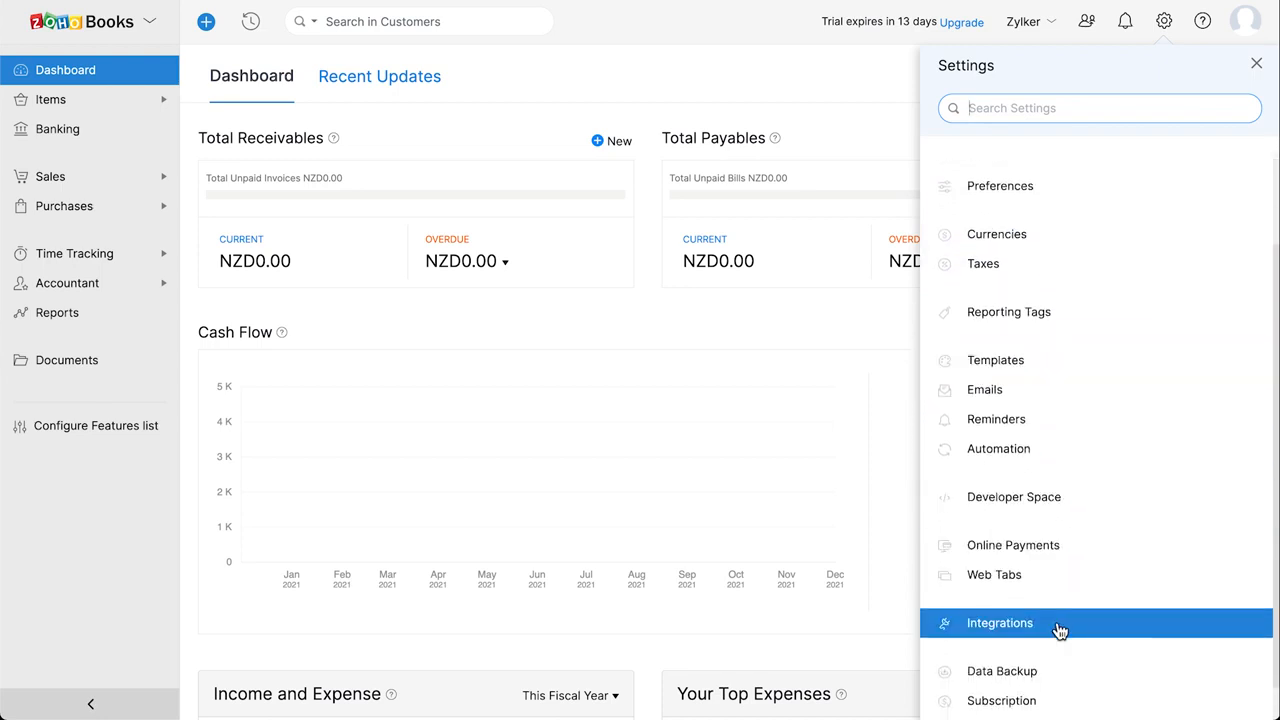
Create a tax rate named 'GST 15%' with a rate of 15 and save it.
left_click(1025, 276)
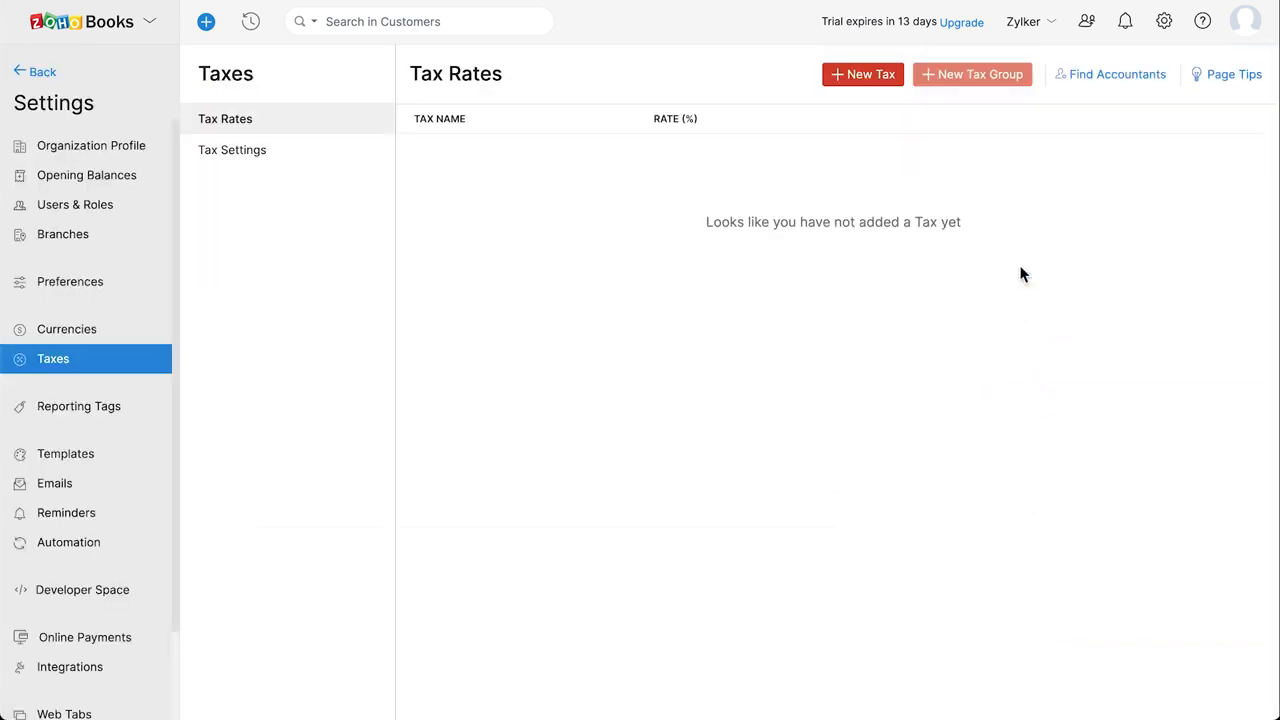
left_click(888, 82)
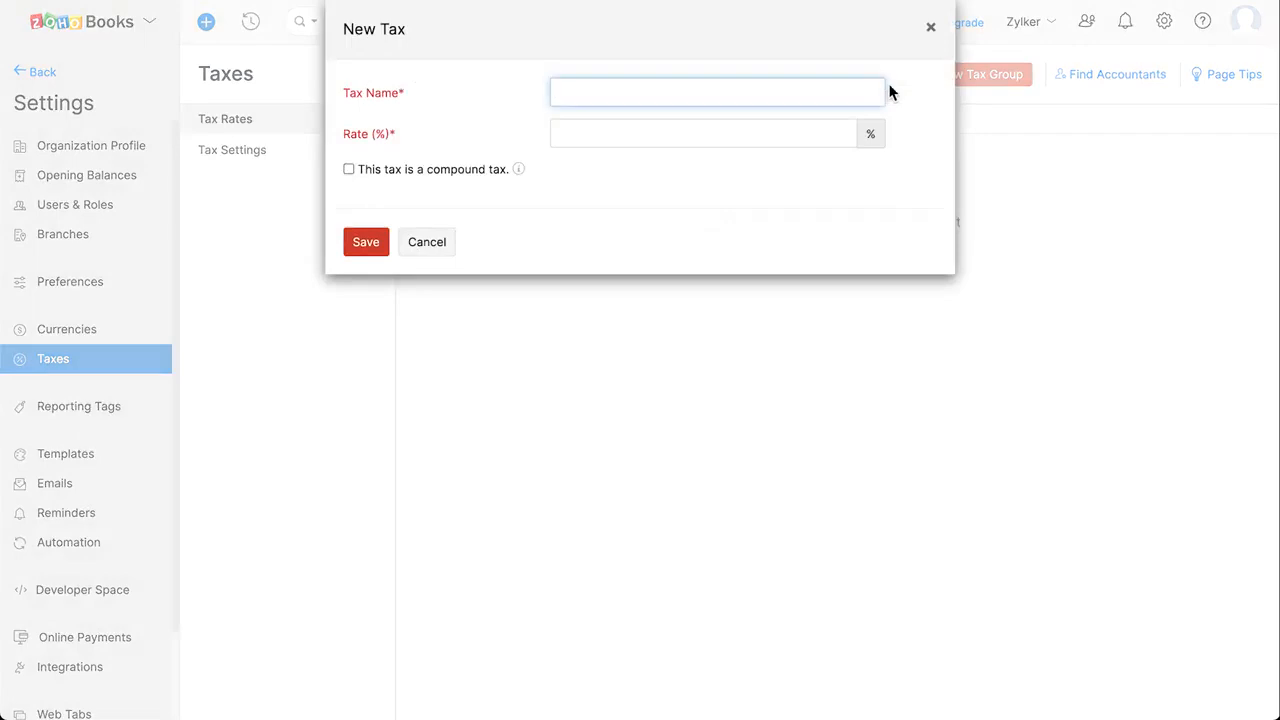
type("GST 15%")
left_click(645, 137)
type("15")
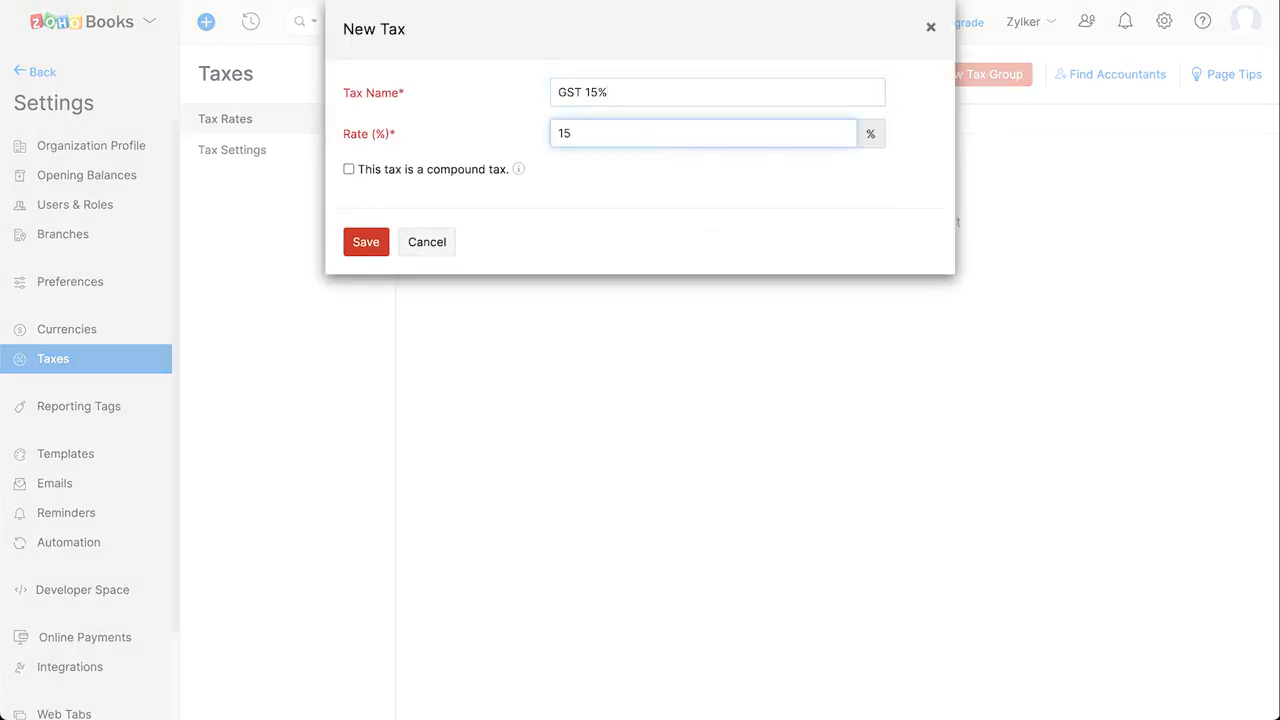
left_click(366, 242)
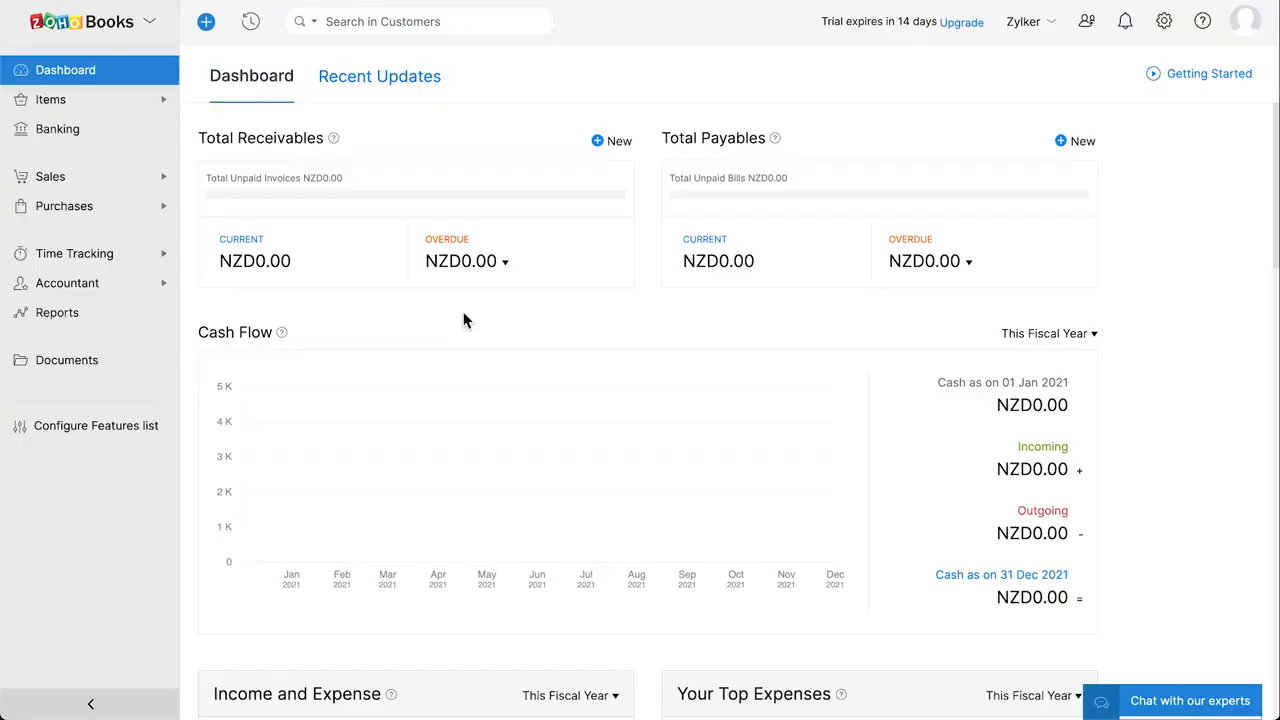
Open the Chart of Accounts from the Accountant section.
left_click(122, 285)
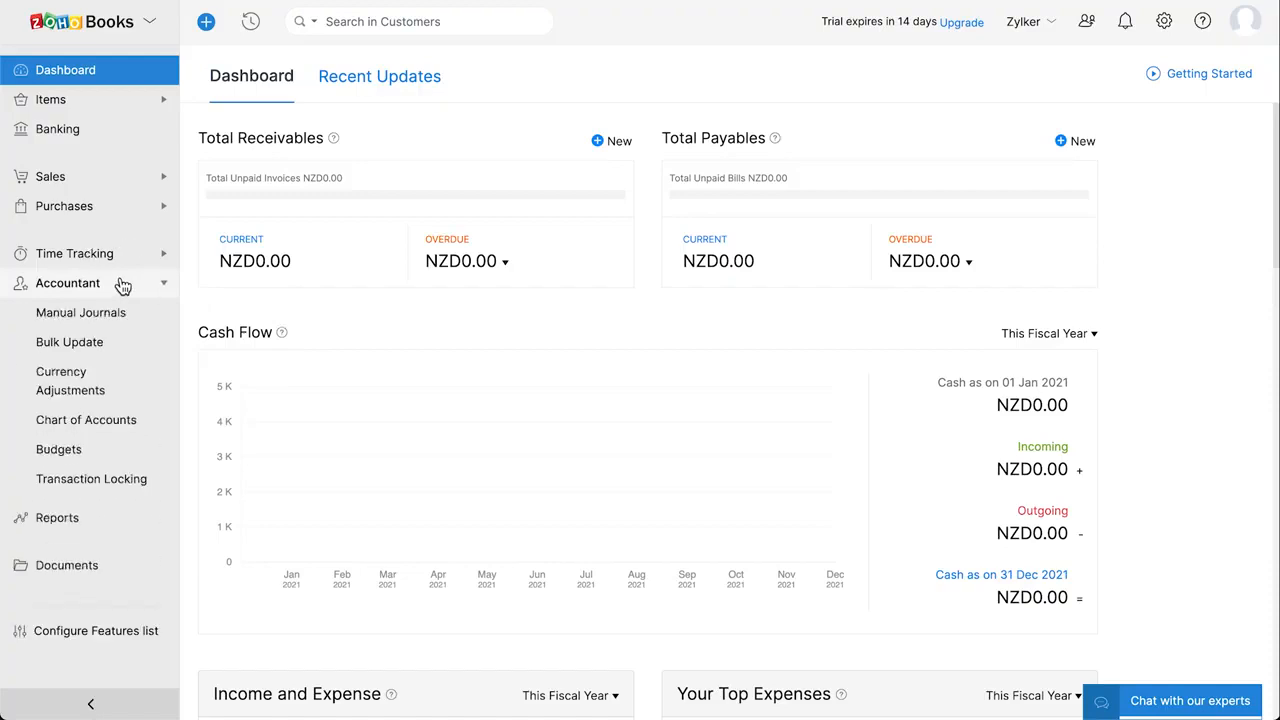
left_click(155, 426)
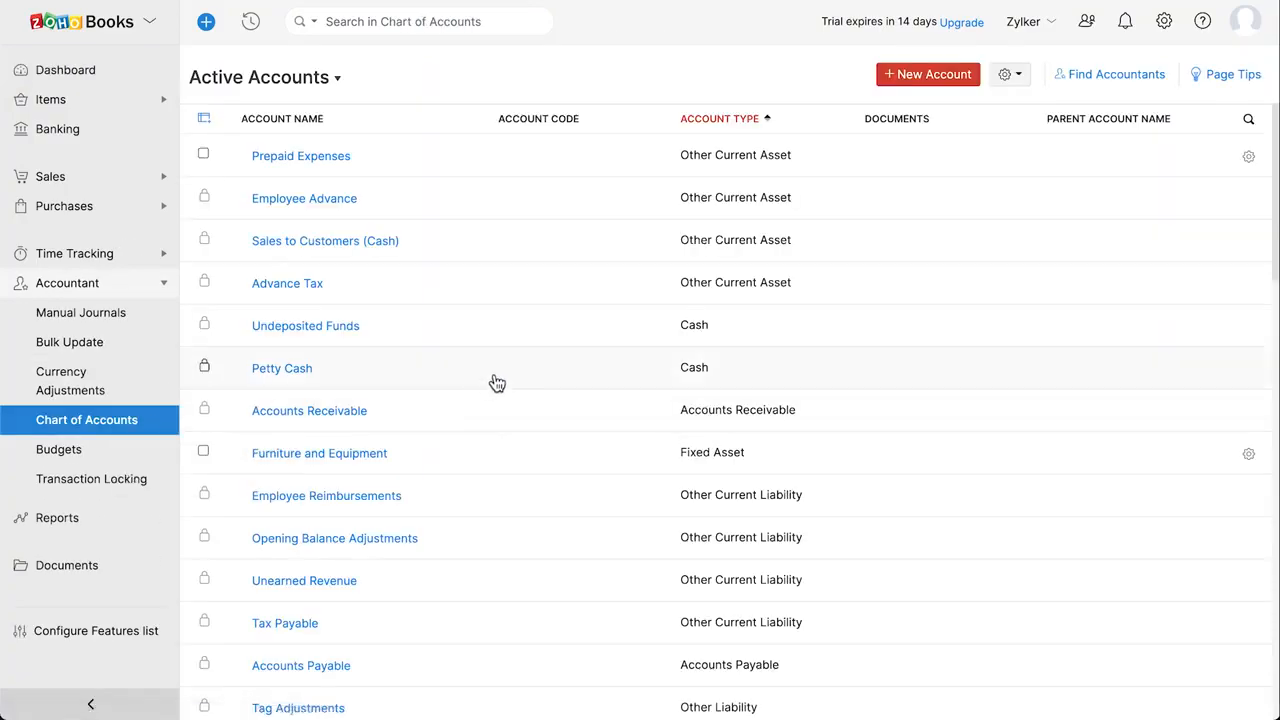
scroll(497, 383, "down", 1)
scroll(497, 383, "up", 2)
Create the Other Asset account 'Raw Materials' with code 400 on the dashboard watchlist.
left_click(935, 88)
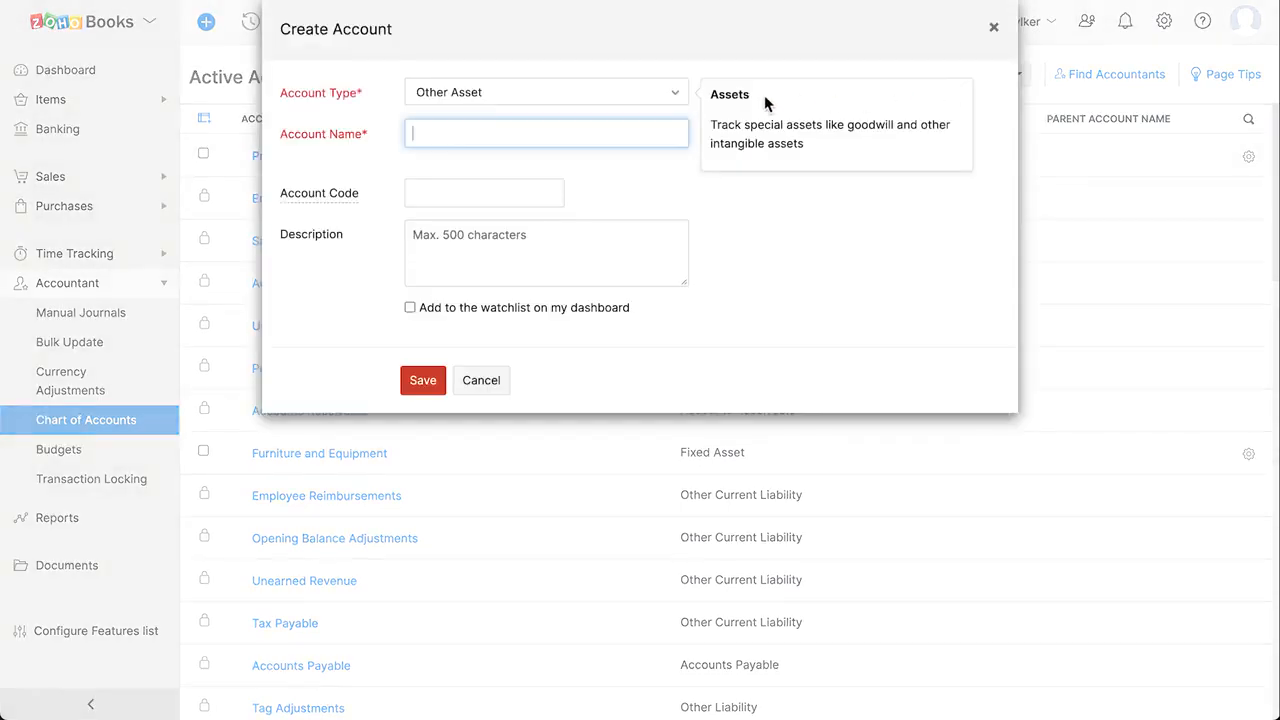
left_click(587, 101)
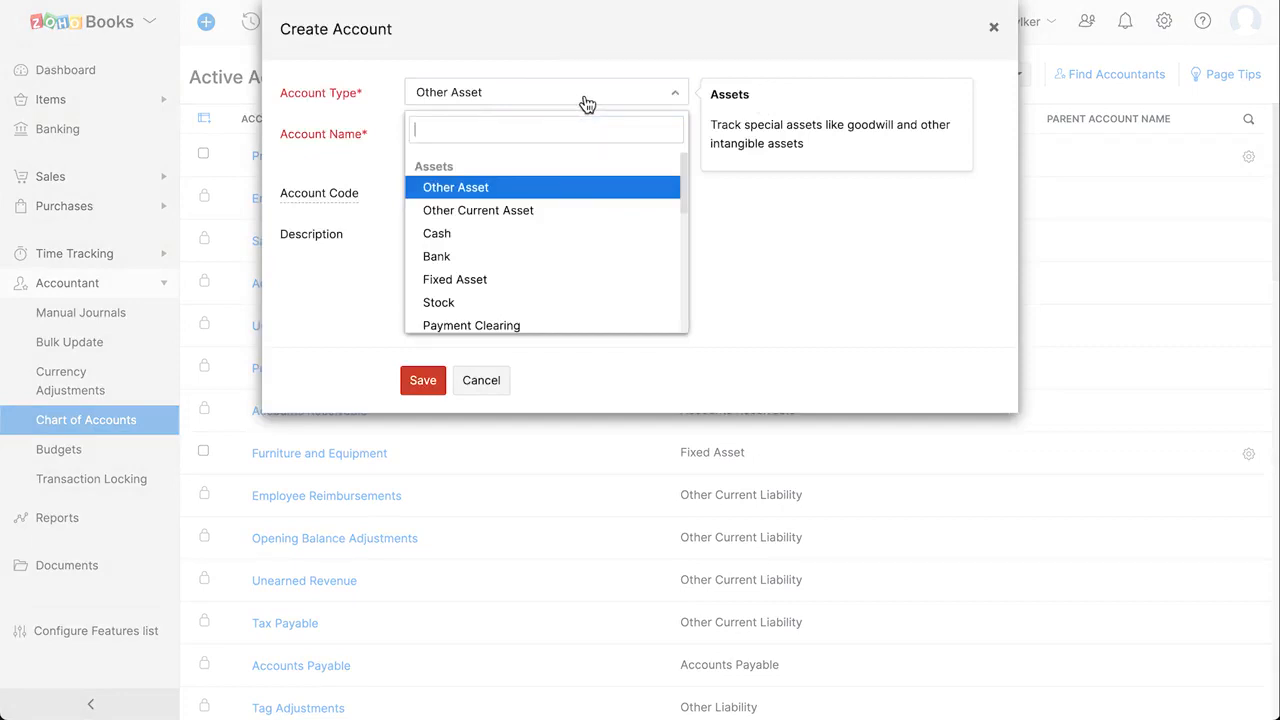
left_click(534, 188)
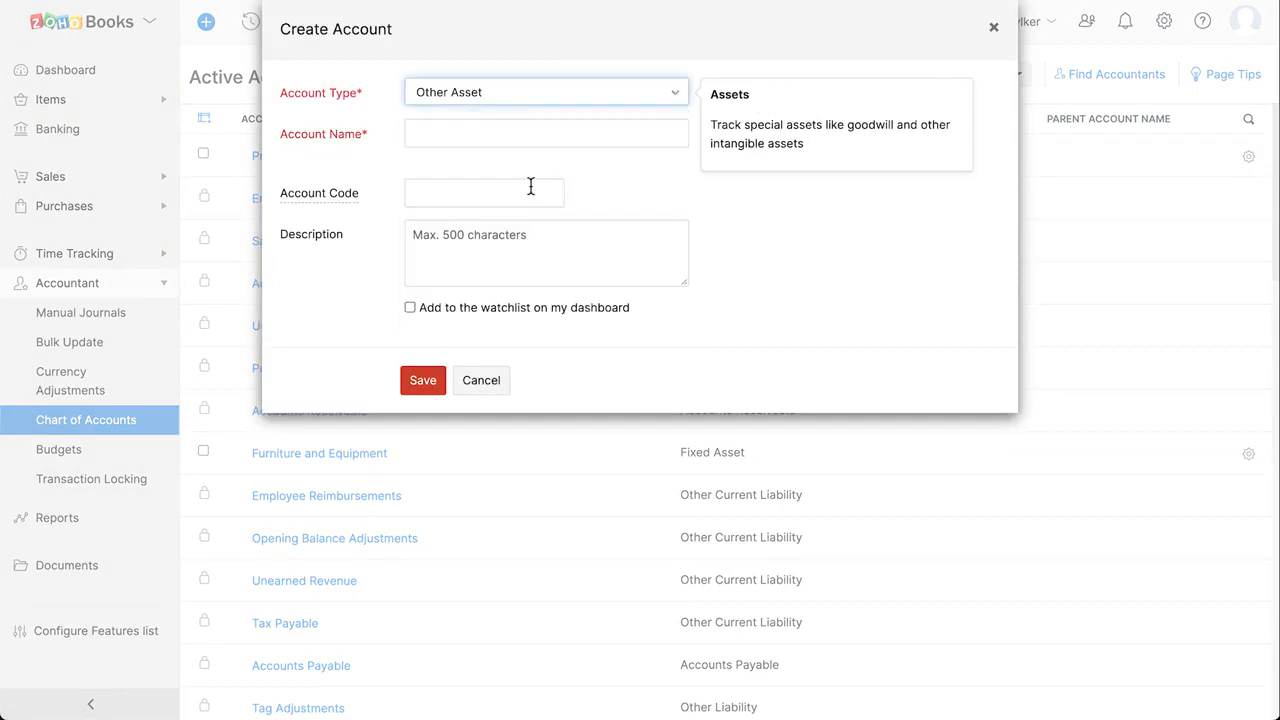
left_click(474, 134)
type("Raw Materials")
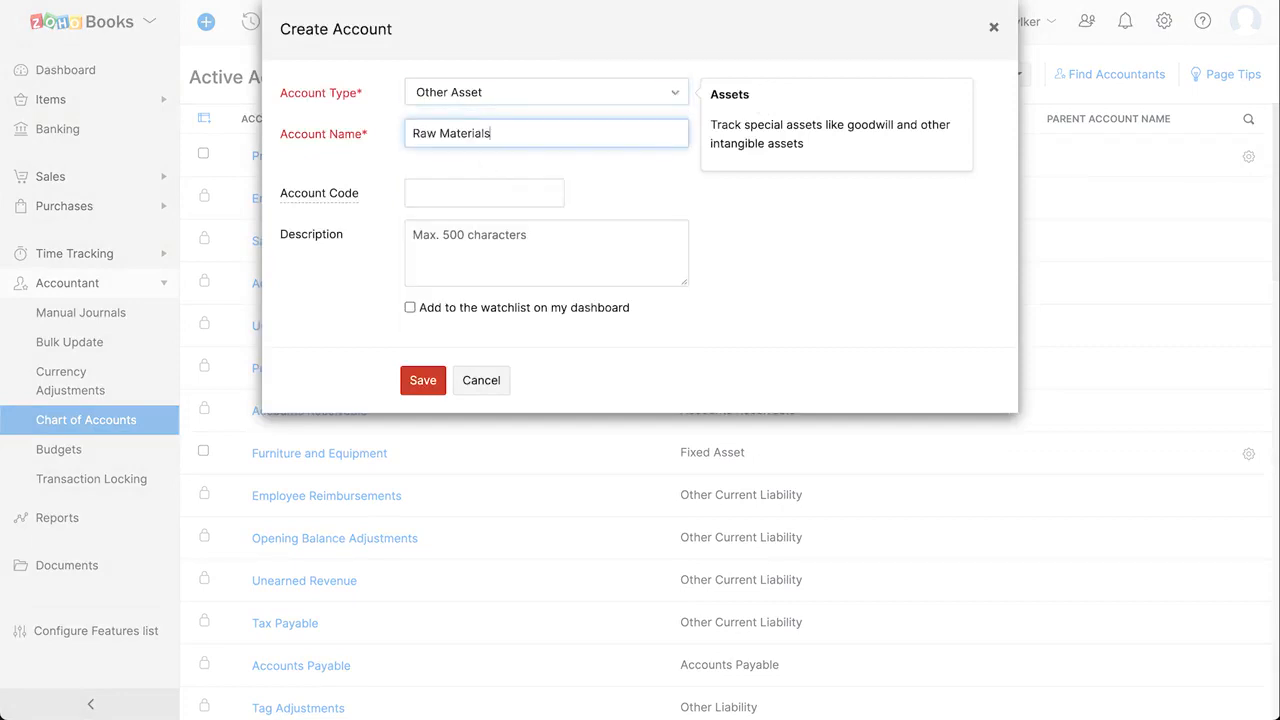
left_click(448, 191)
type("400")
left_click(460, 242)
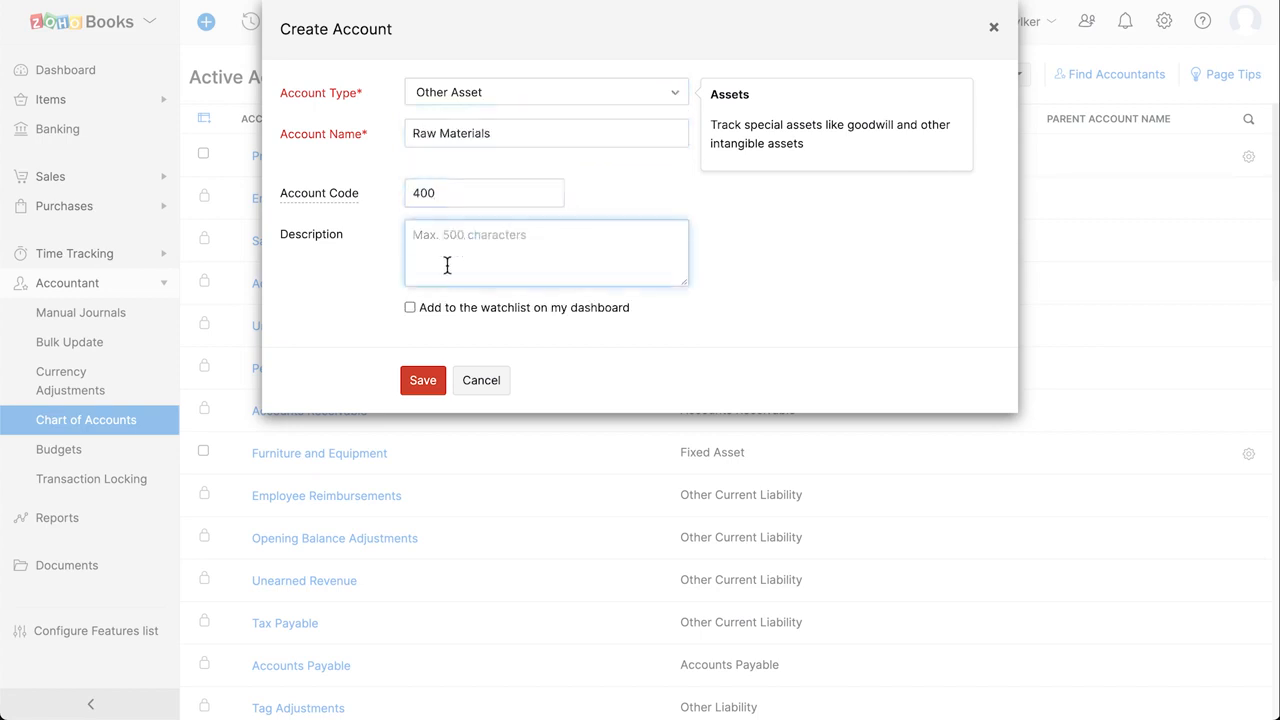
left_click(412, 309)
left_click(424, 379)
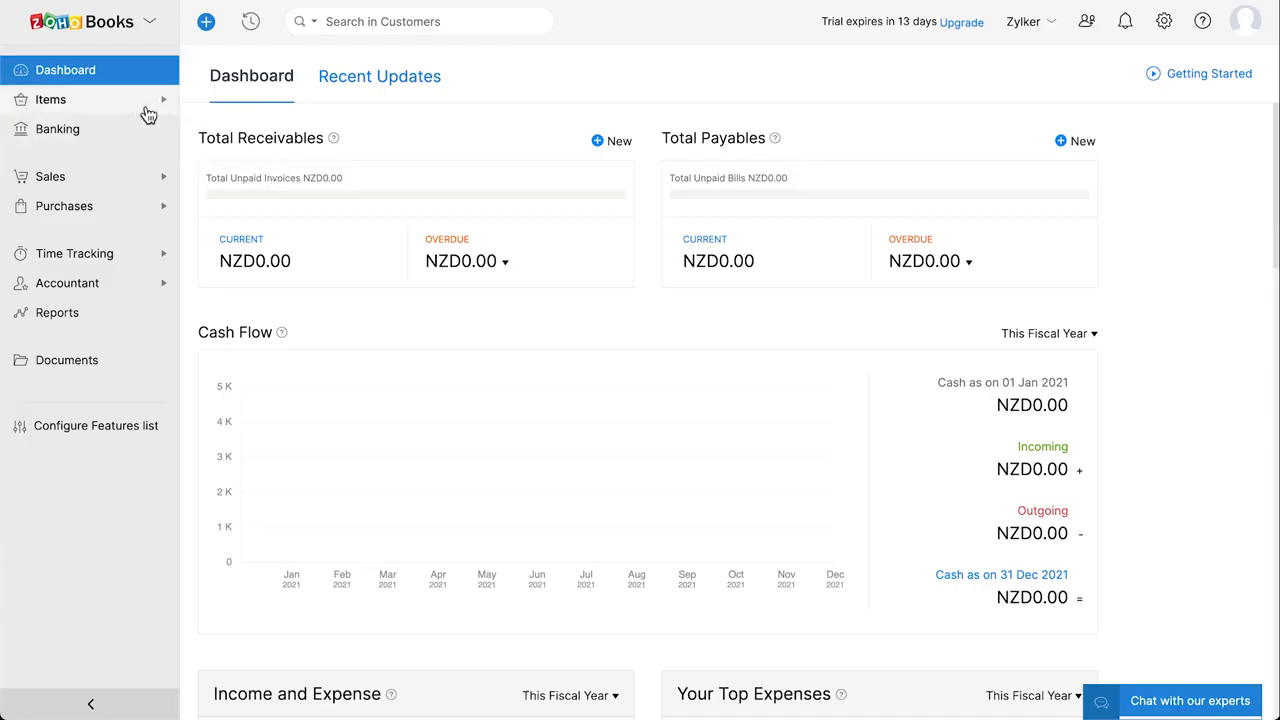
Go to Items > Items and start a new item from the empty Active Items list.
left_click(148, 112)
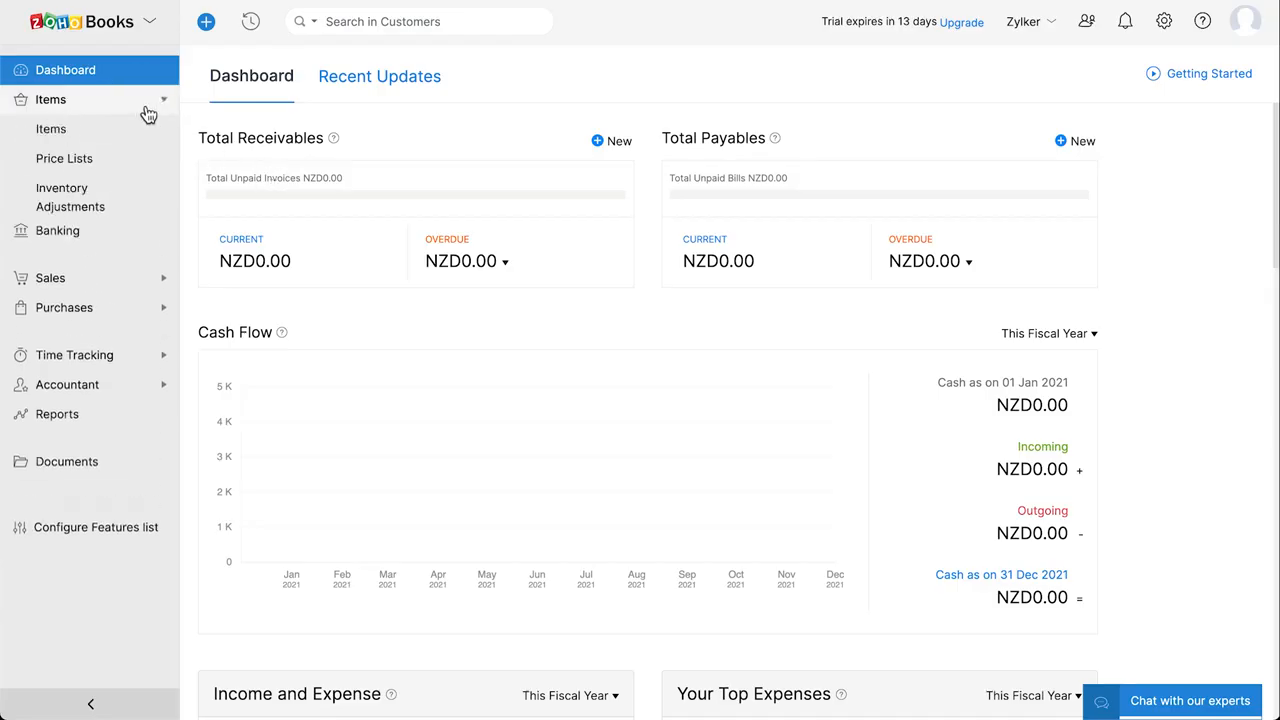
left_click(135, 139)
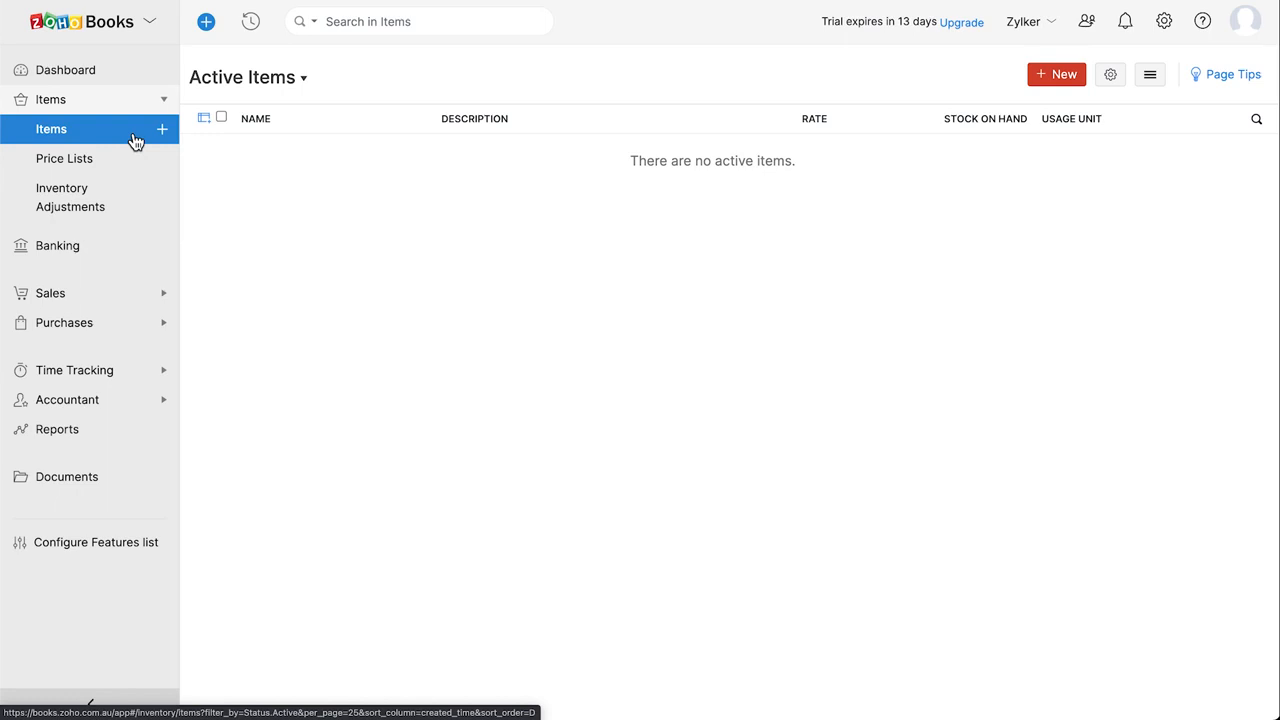
left_click(163, 131)
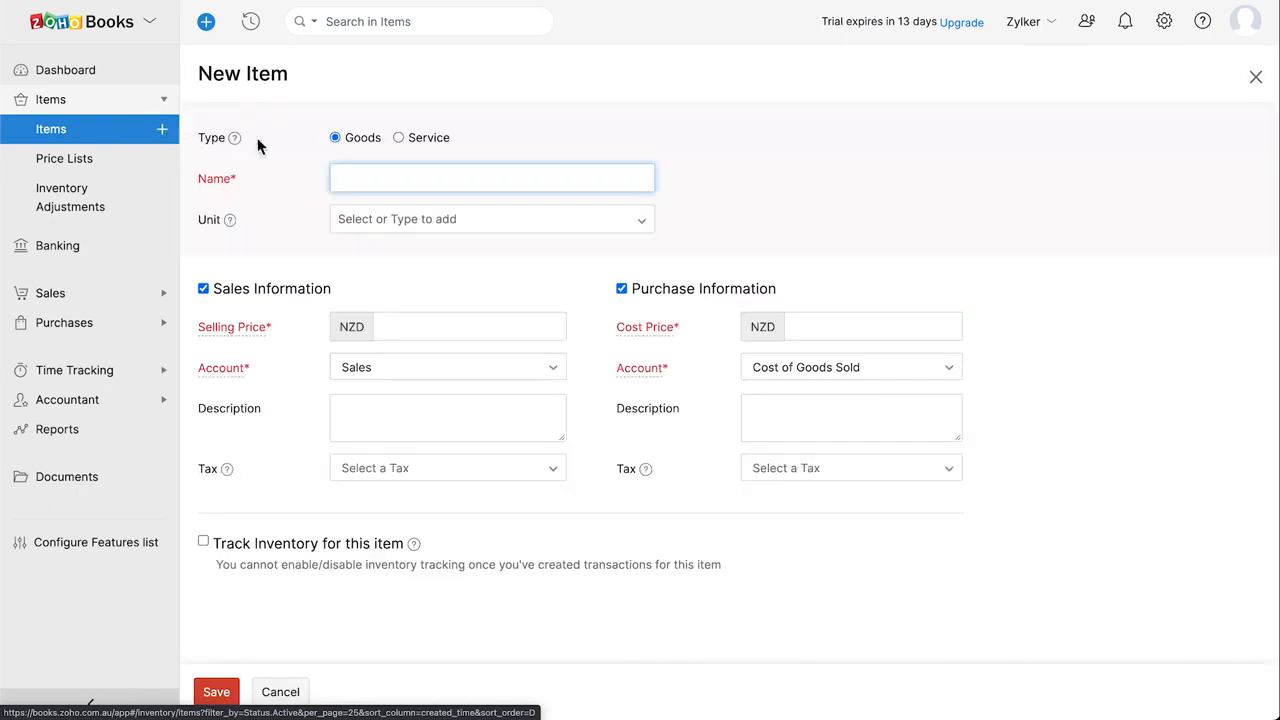
Name the item MacBook Pro in pcs, selling 2300, costing 2000 with GST 15% tax.
type("MacBook Pro")
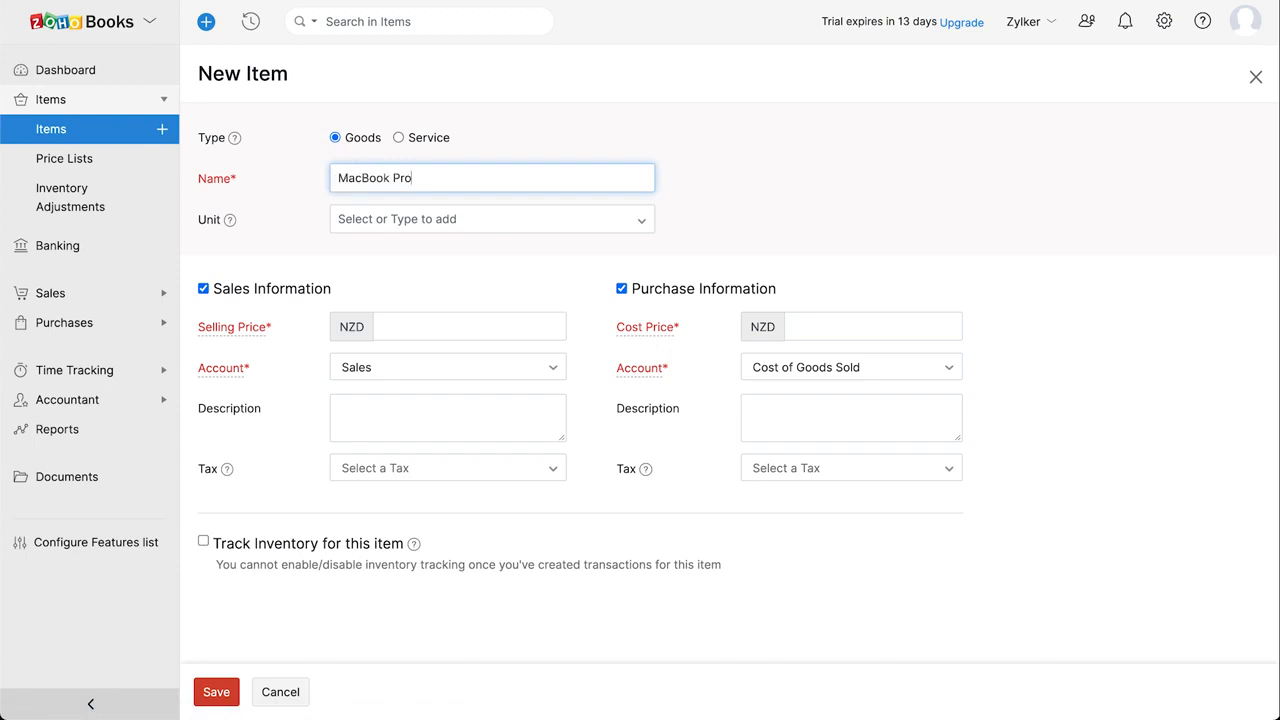
left_click(348, 222)
type("pcs")
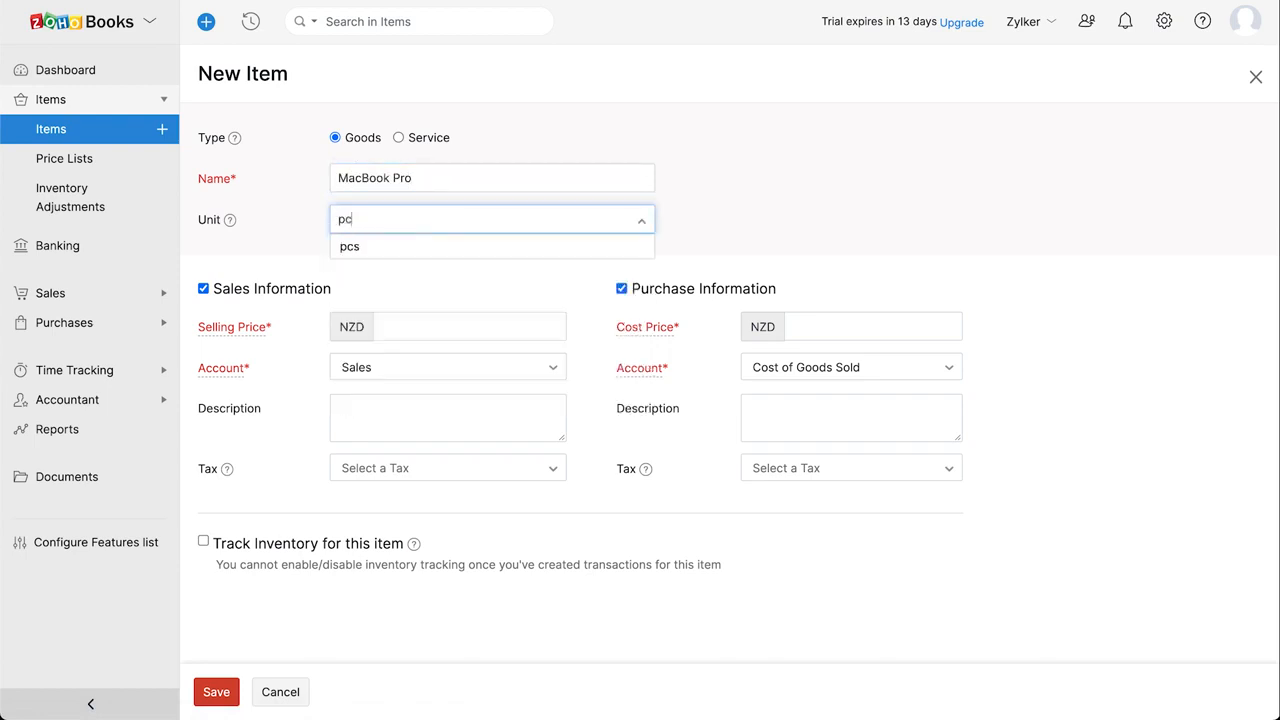
left_click(356, 250)
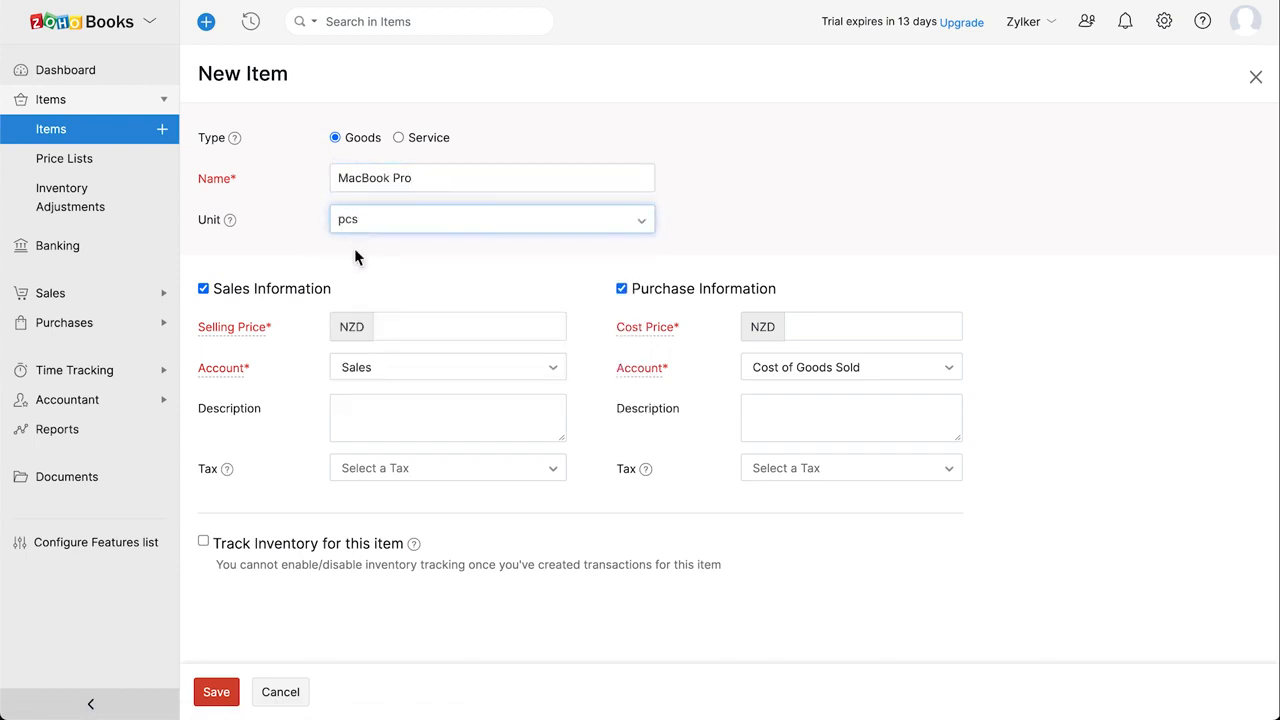
left_click(409, 327)
type("2300")
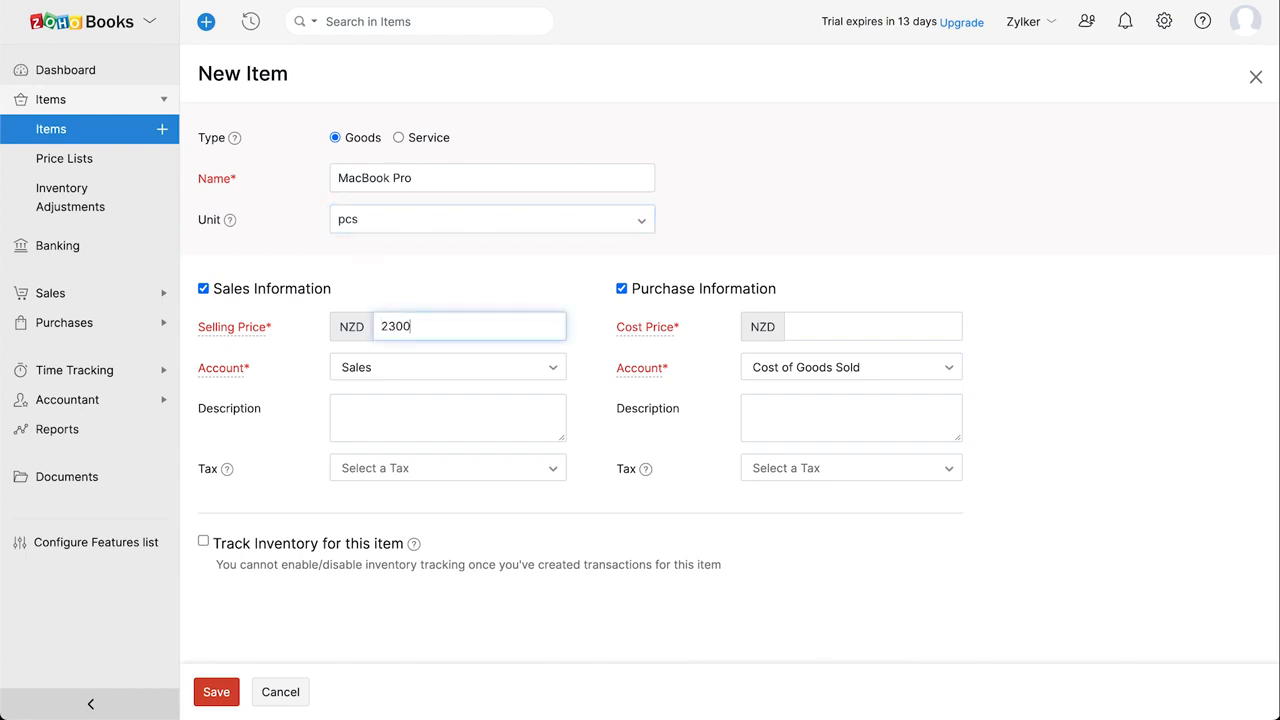
left_click(797, 326)
type("2000")
left_click(903, 377)
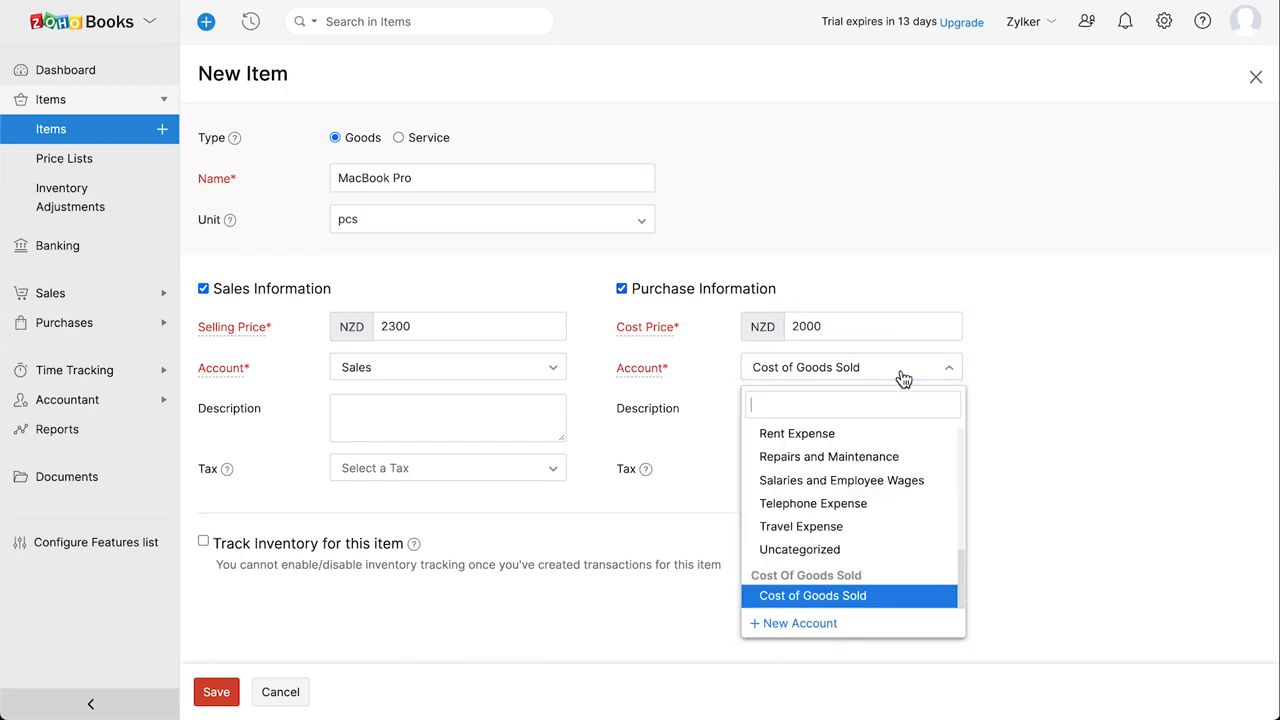
left_click(903, 377)
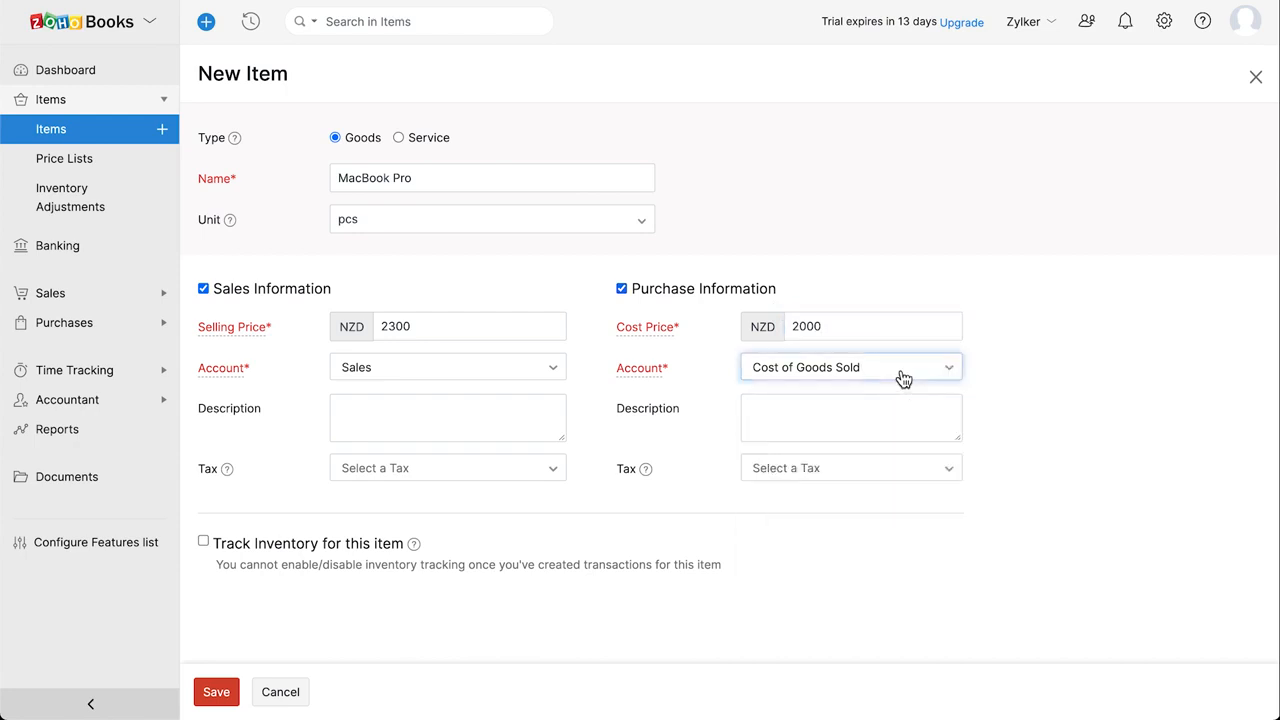
left_click(833, 479)
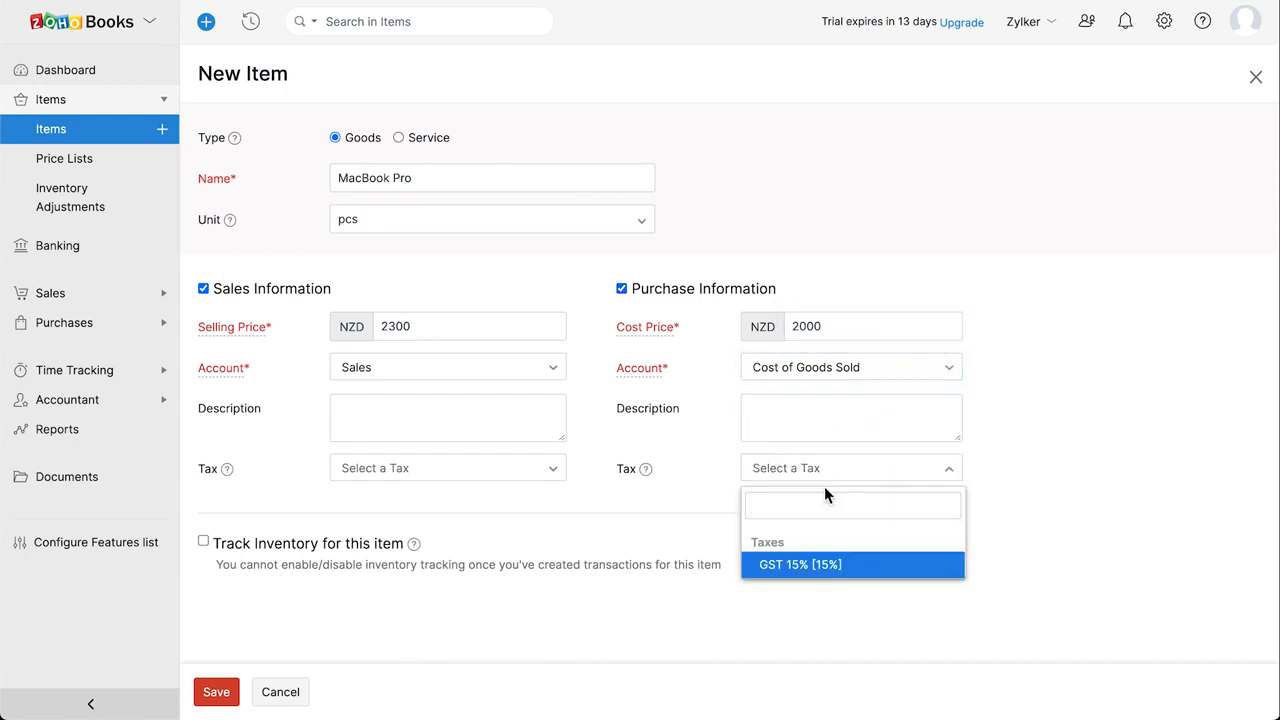
left_click(813, 567)
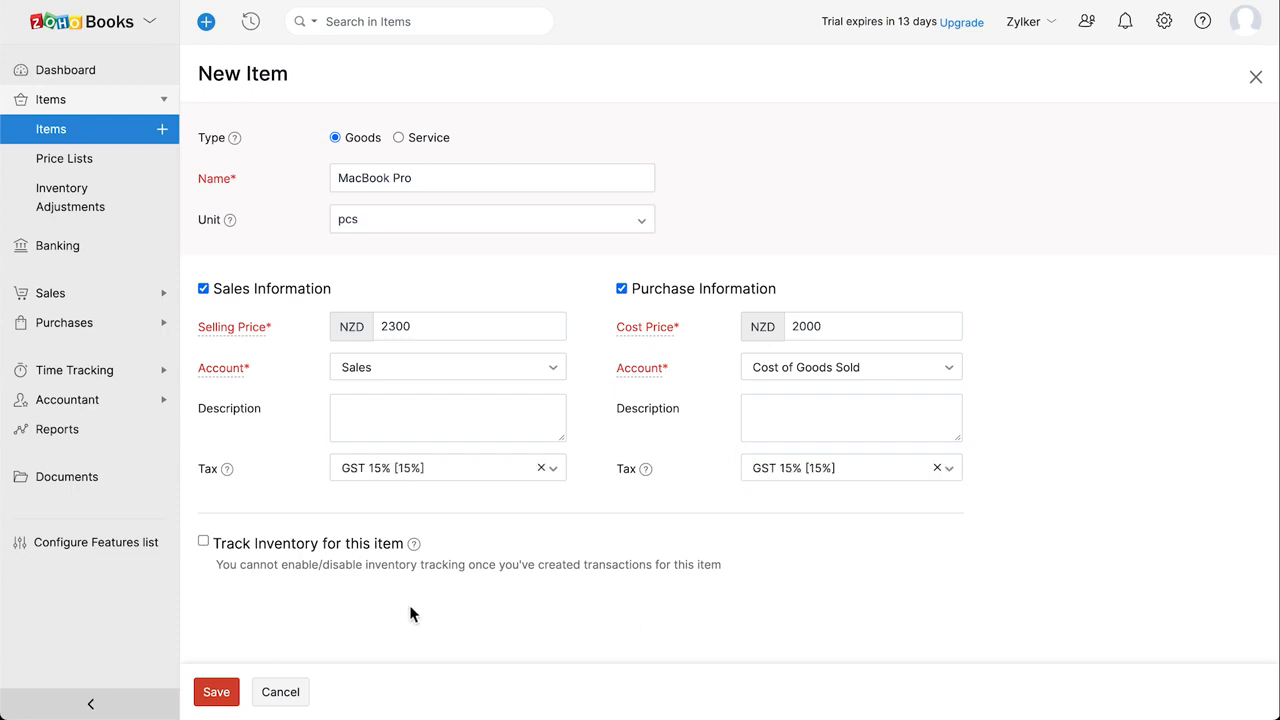
Track inventory in Inventory Asset with 30 opening stock at 2300 per unit, and save.
left_click(204, 541)
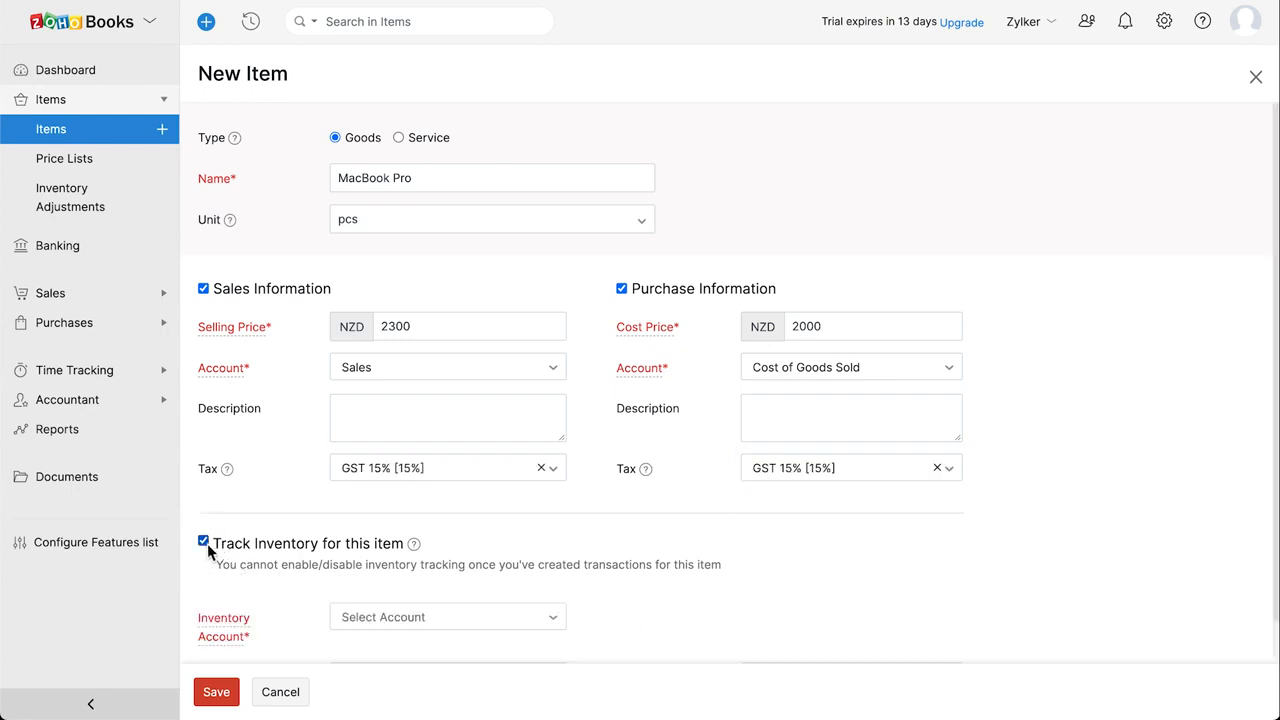
scroll(207, 543, "down", 2)
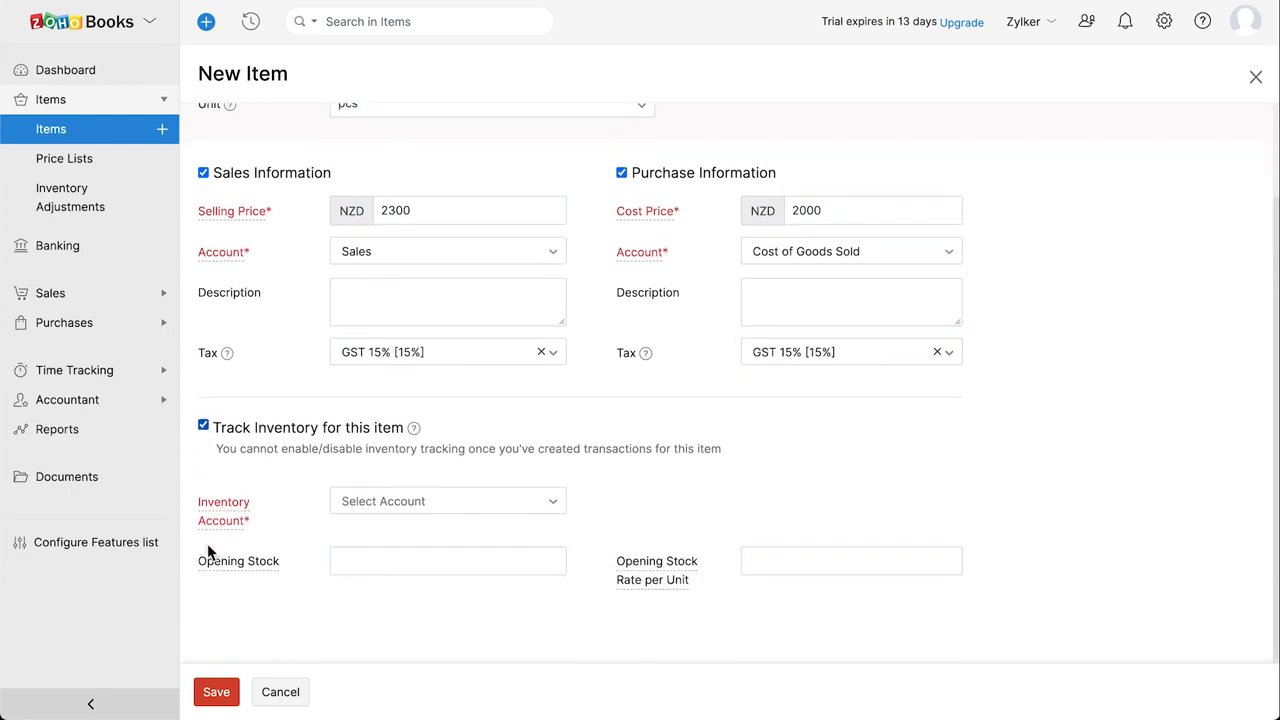
left_click(433, 503)
left_click(461, 600)
left_click(447, 562)
type("30")
left_click(765, 565)
type("2300")
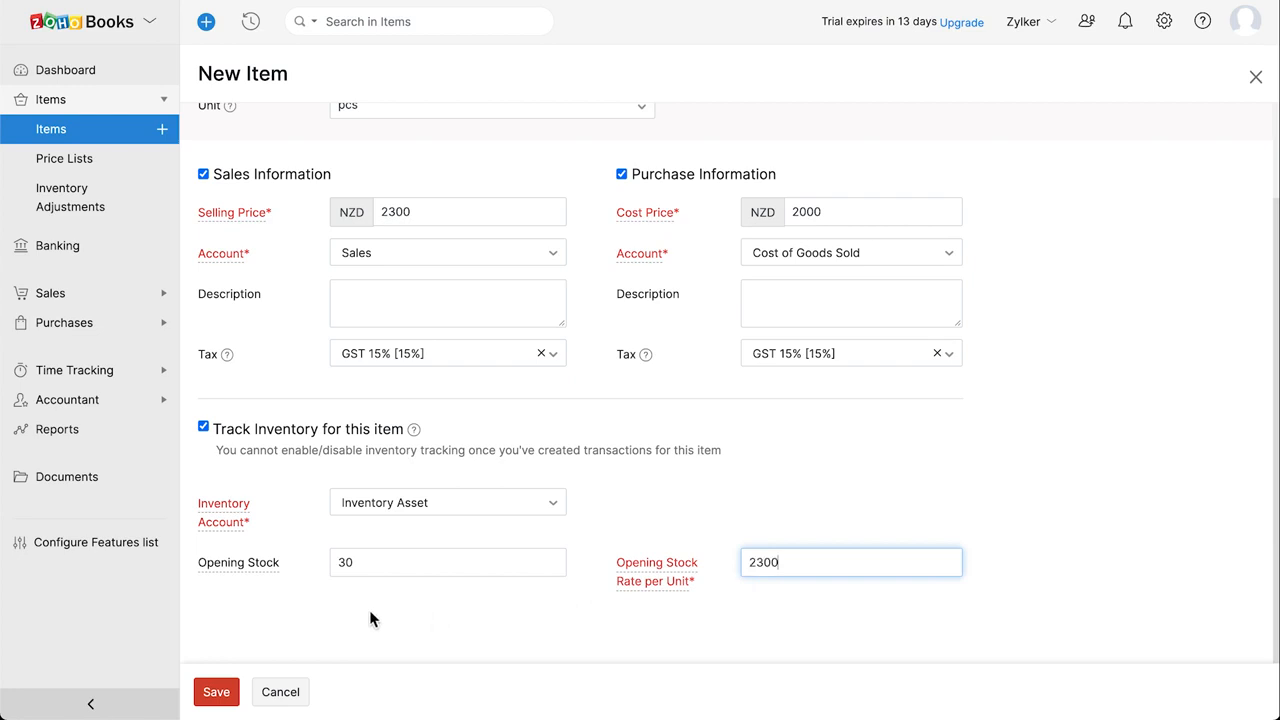
left_click(218, 692)
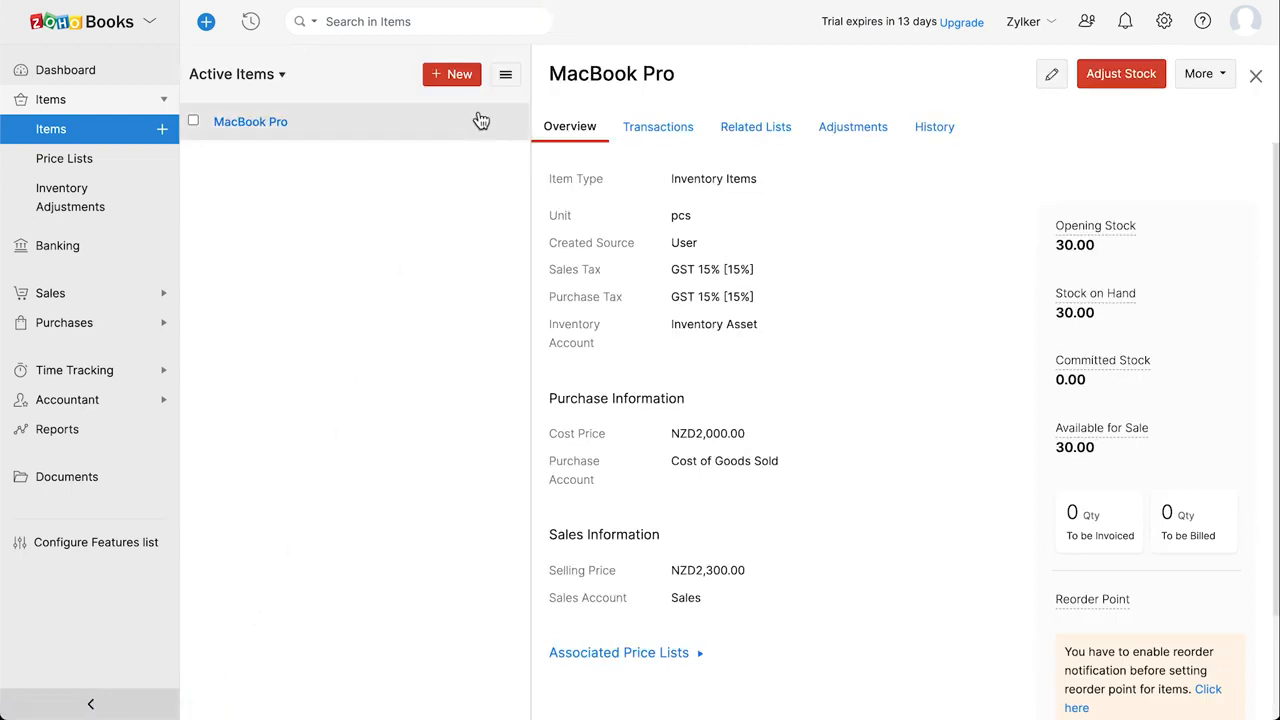
left_click(505, 80)
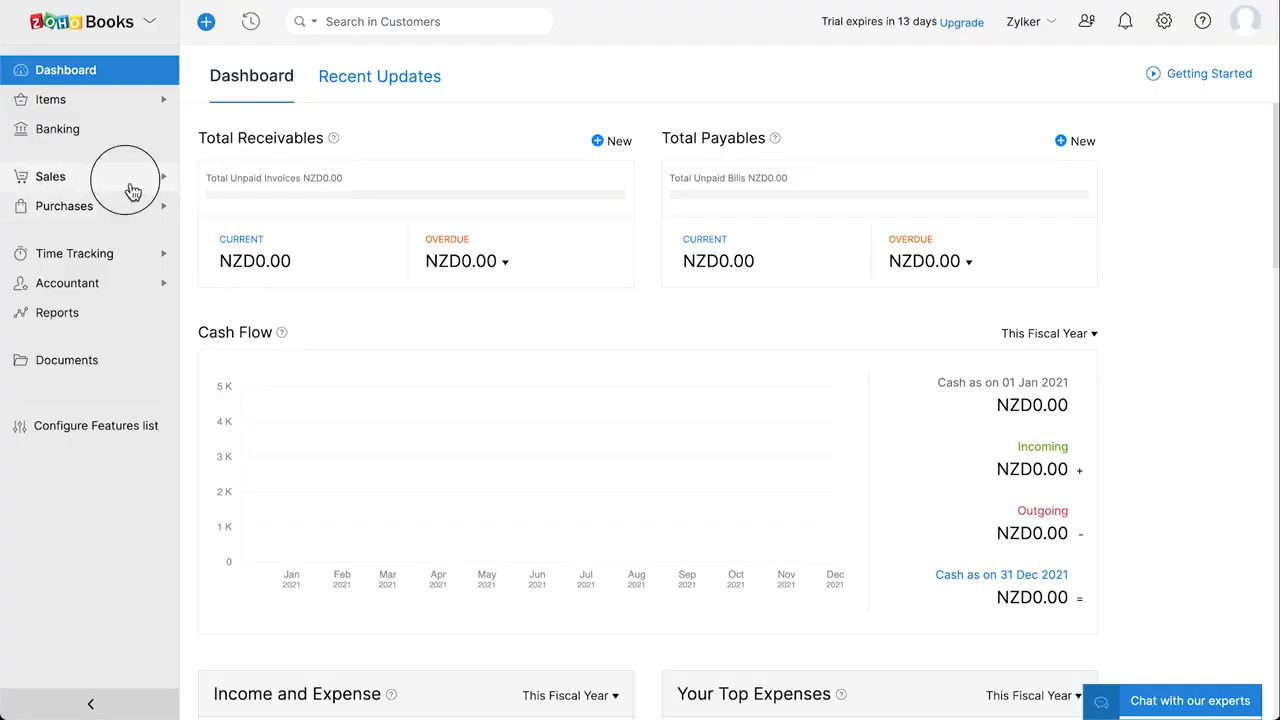
Start a new customer with company Z Electronics and the contact's e-mail address.
left_click(129, 187)
left_click(130, 205)
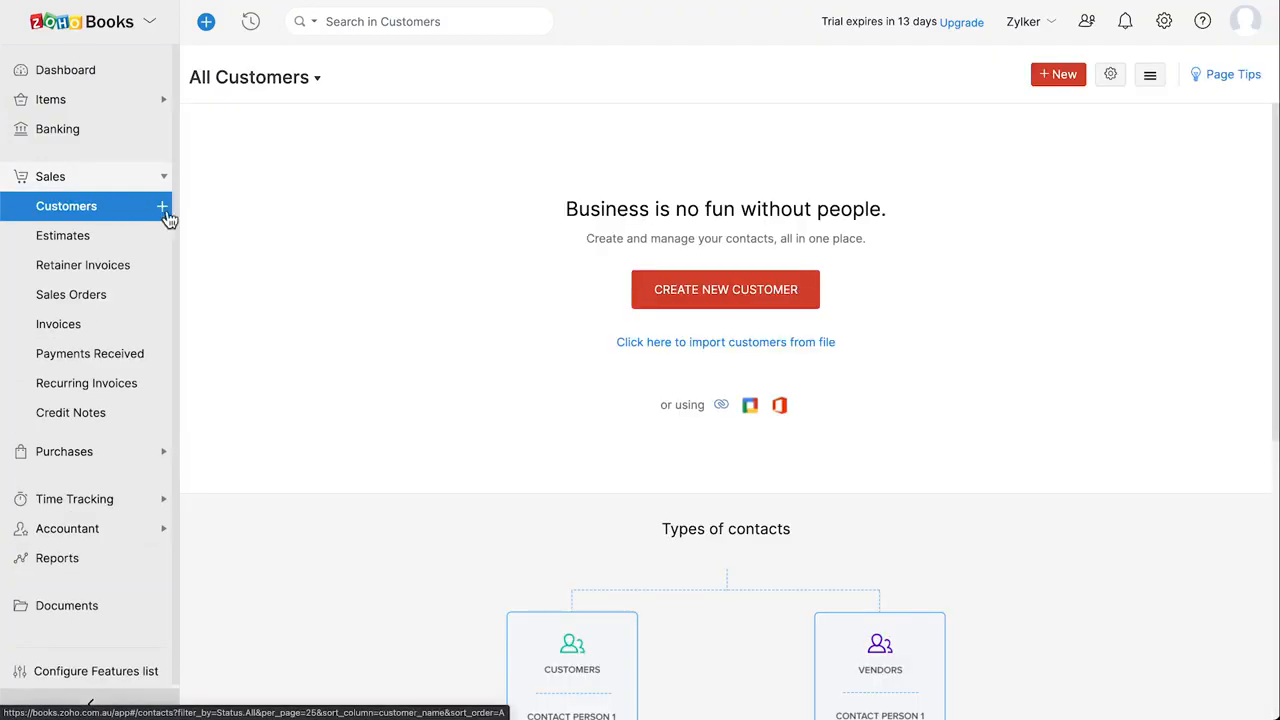
left_click(164, 210)
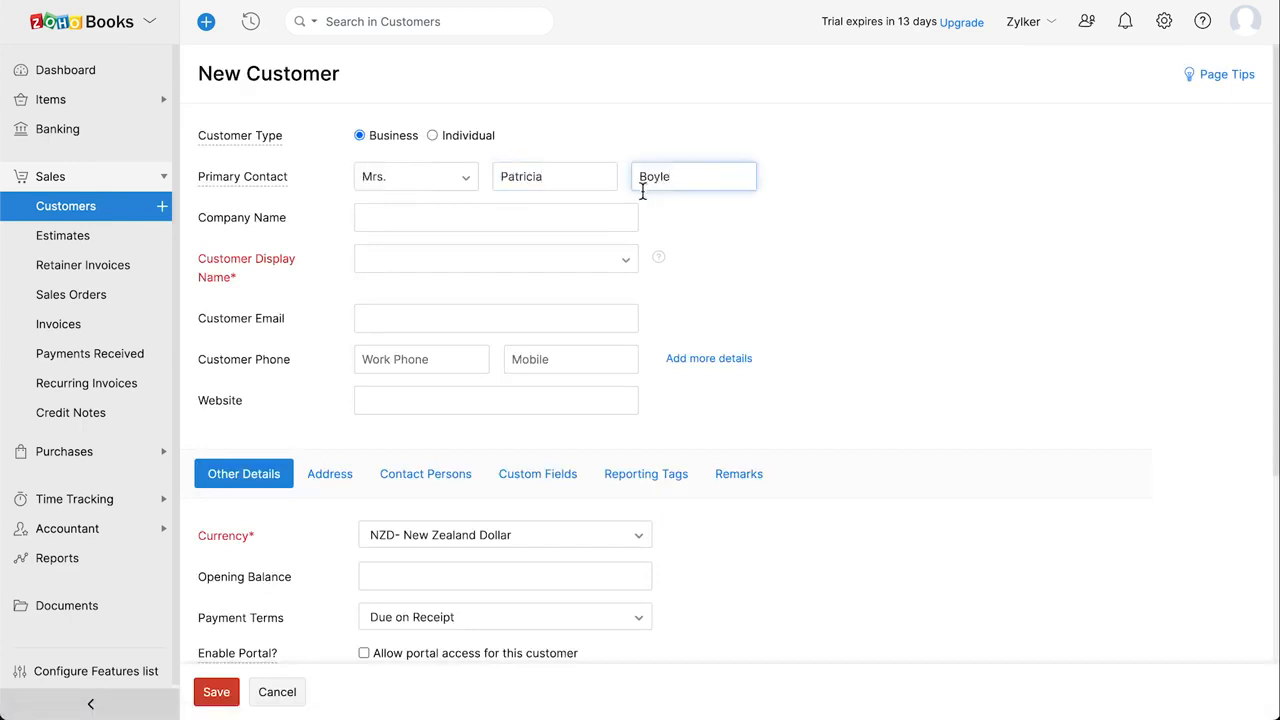
left_click(558, 218)
type("Z Electronics")
key("Tab")
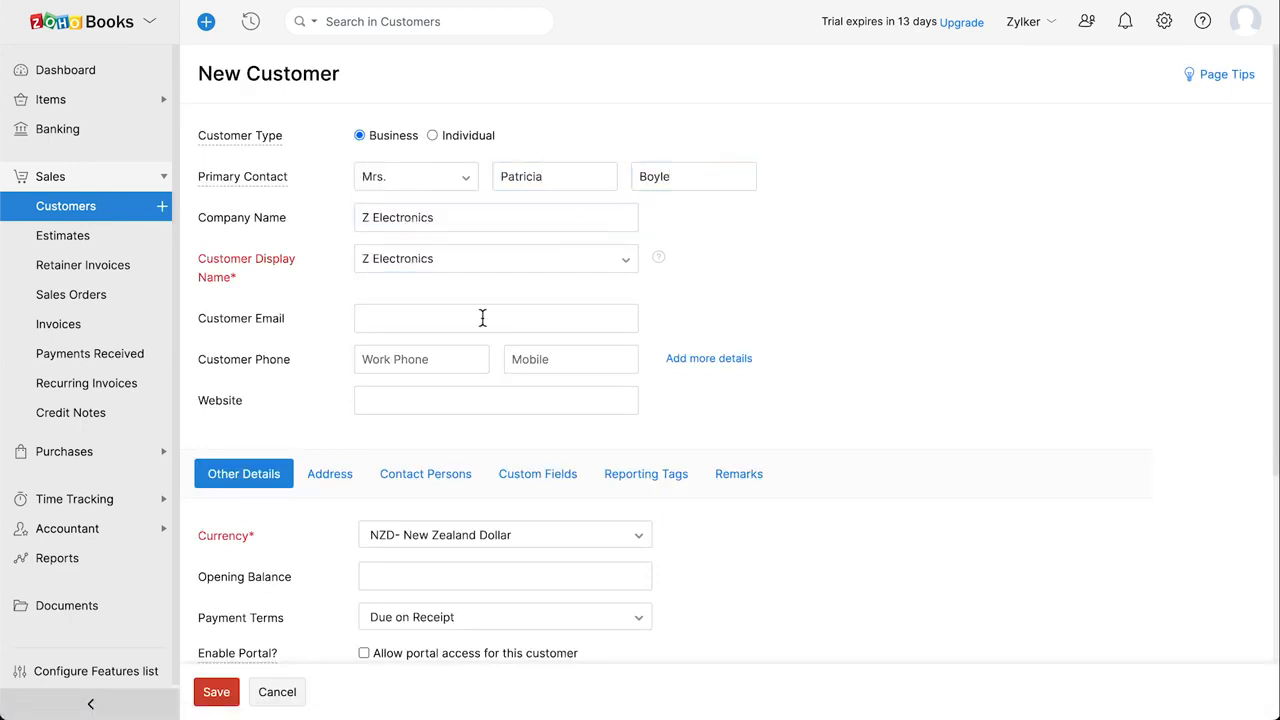
left_click(482, 318)
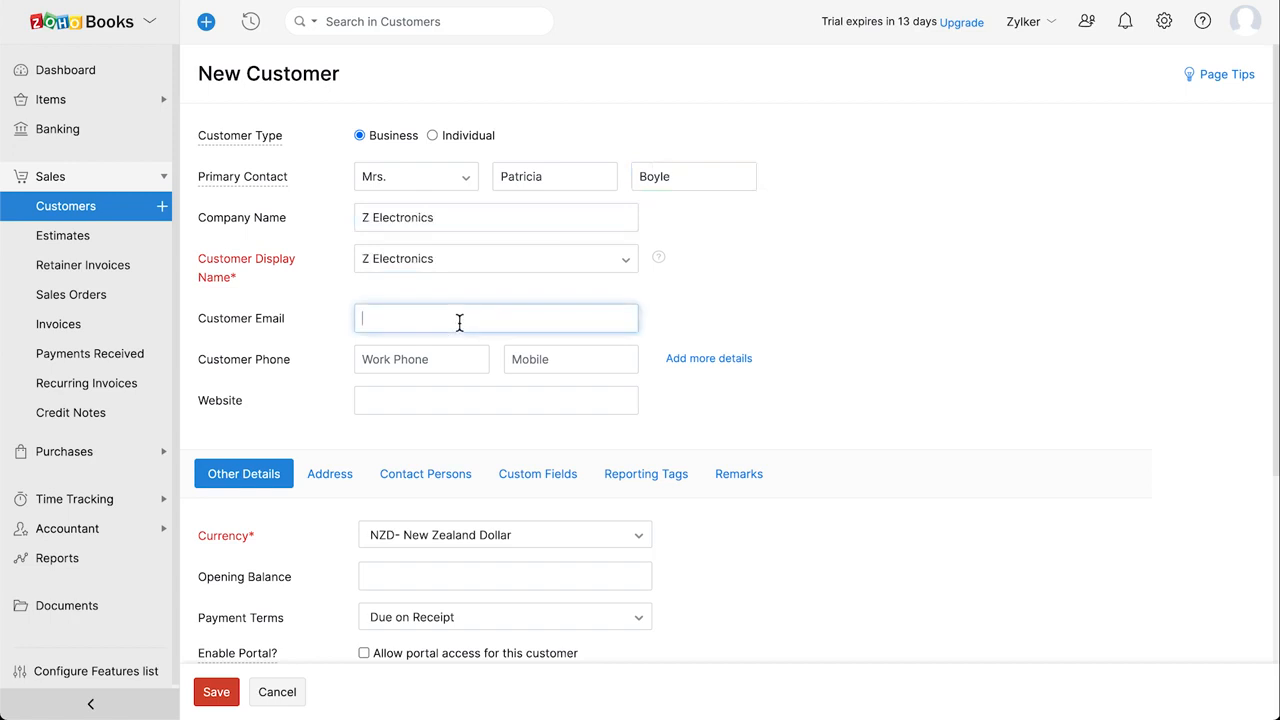
Keep NZD currency and Due on Receipt terms, and allow portal access.
scroll(482, 318, "down", 3)
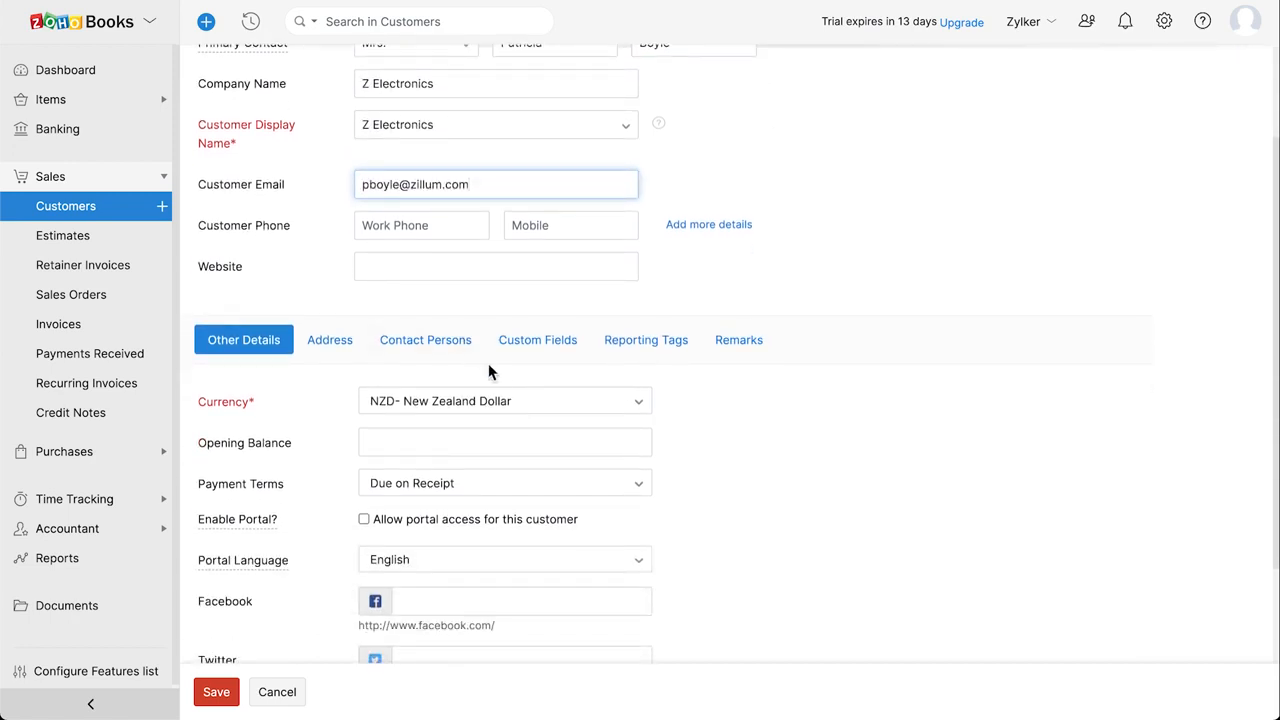
left_click(552, 408)
left_click(553, 410)
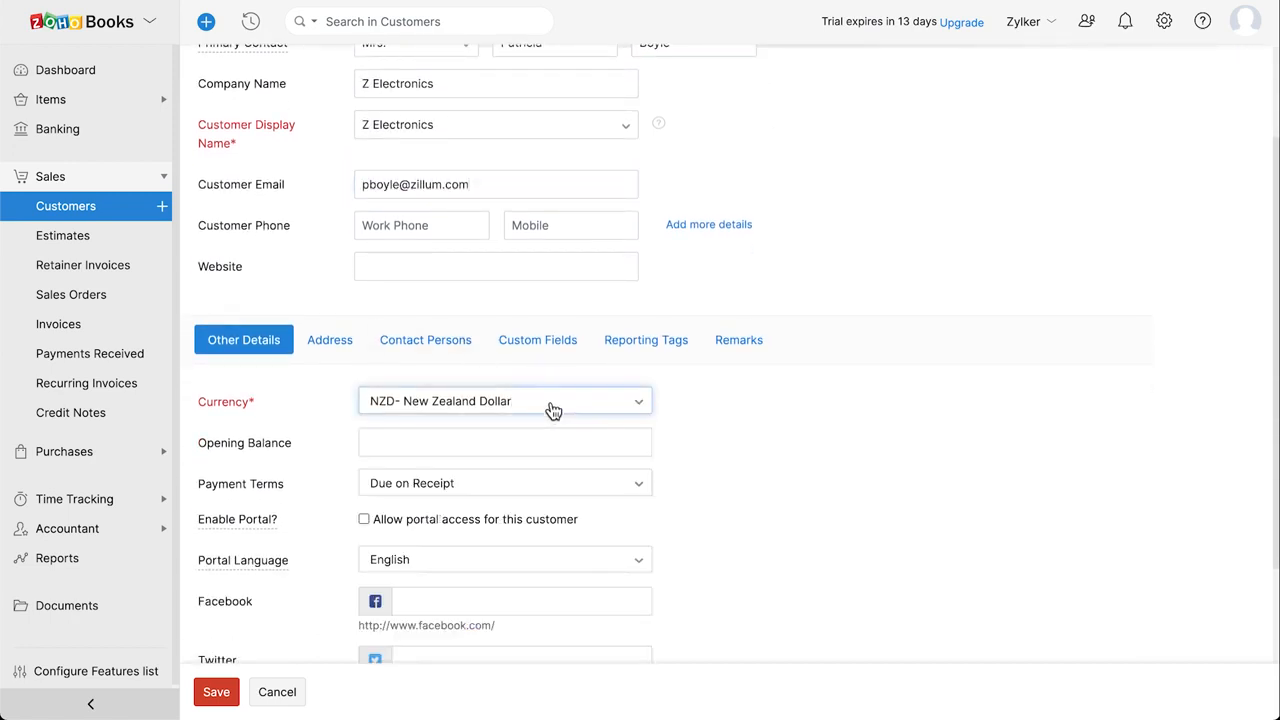
left_click(493, 437)
left_click(484, 488)
left_click(483, 490)
scroll(490, 488, "down", 2)
left_click(492, 489)
left_click(455, 541)
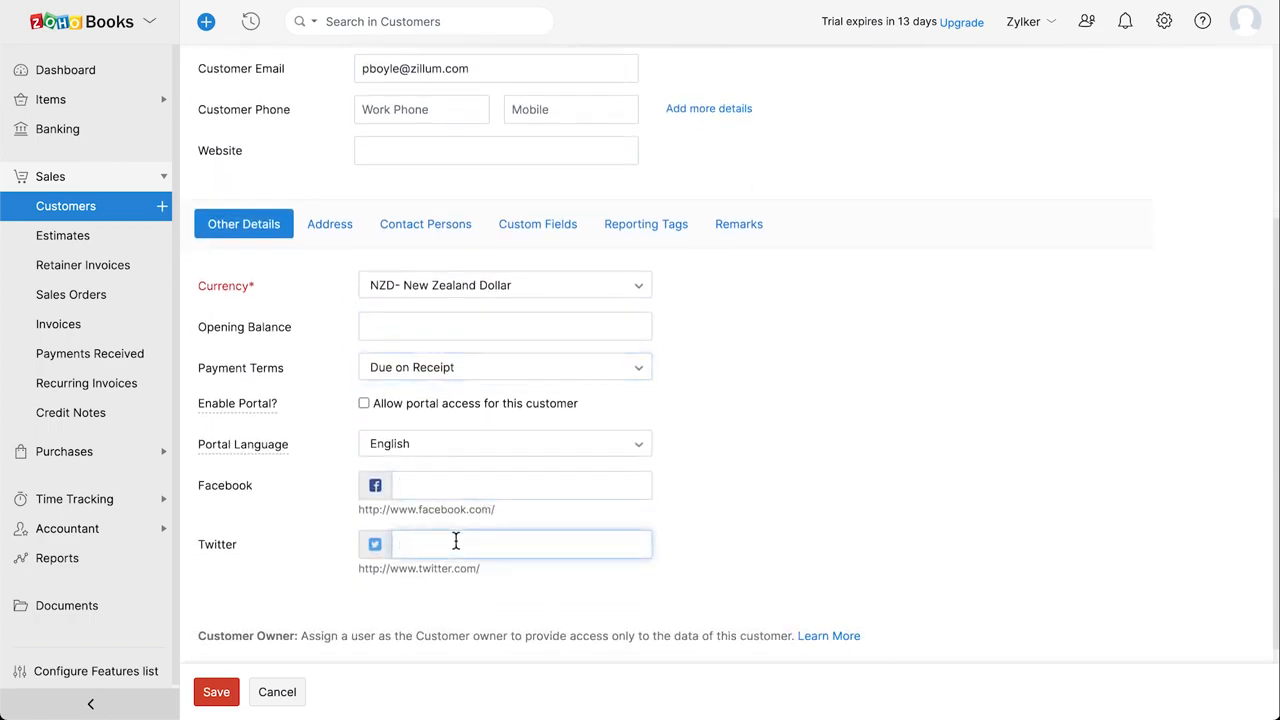
left_click(365, 404)
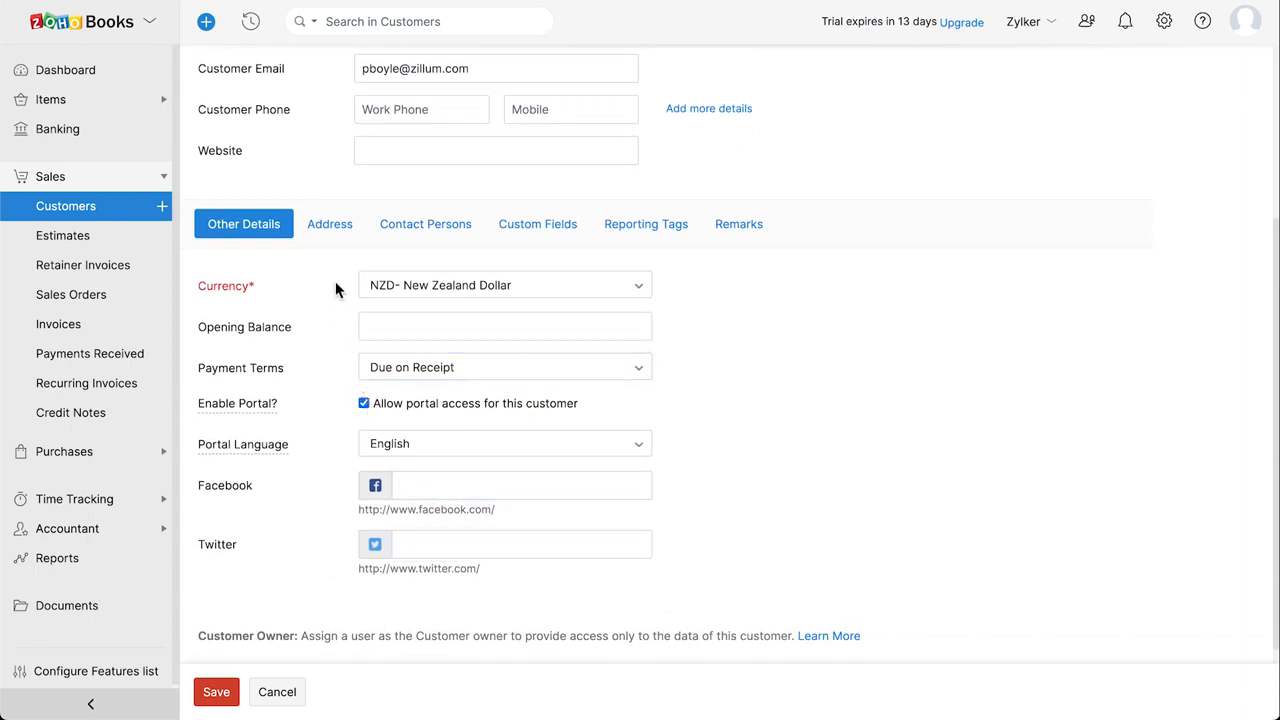
left_click(332, 230)
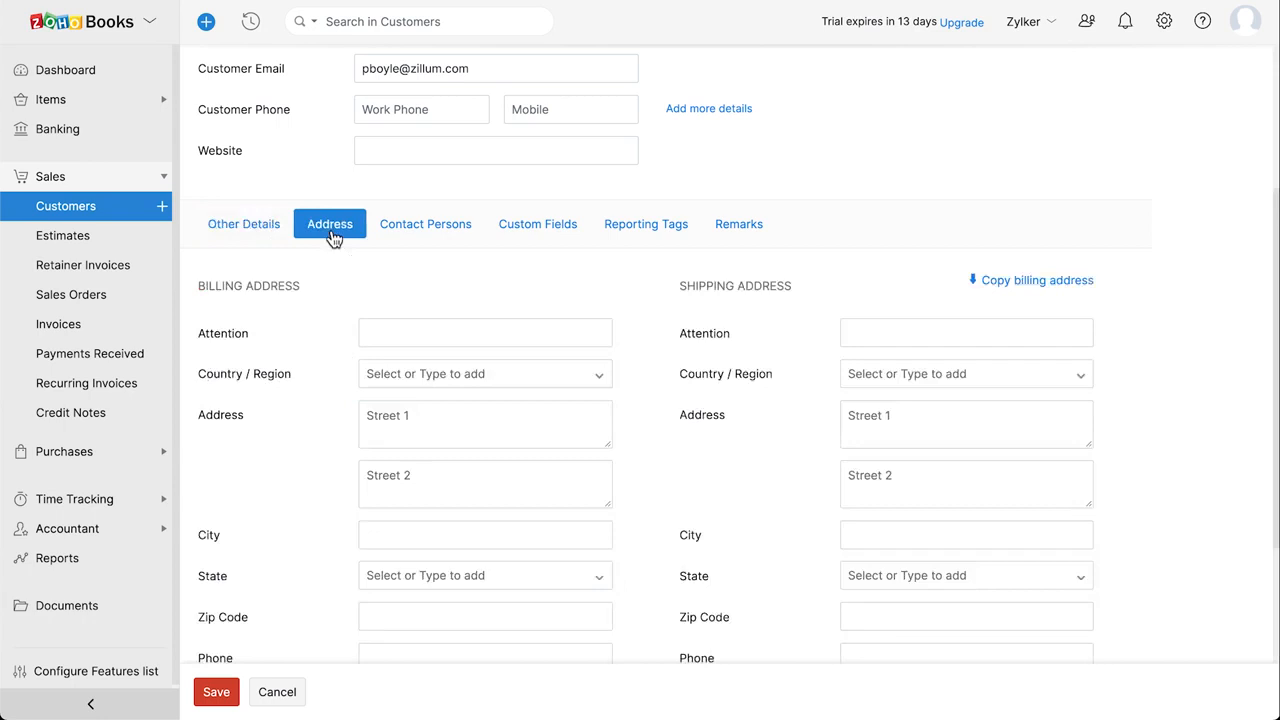
Copy the billing address to shipping and review the contact persons, custom fields and reporting tags.
scroll(332, 238, "down", 1)
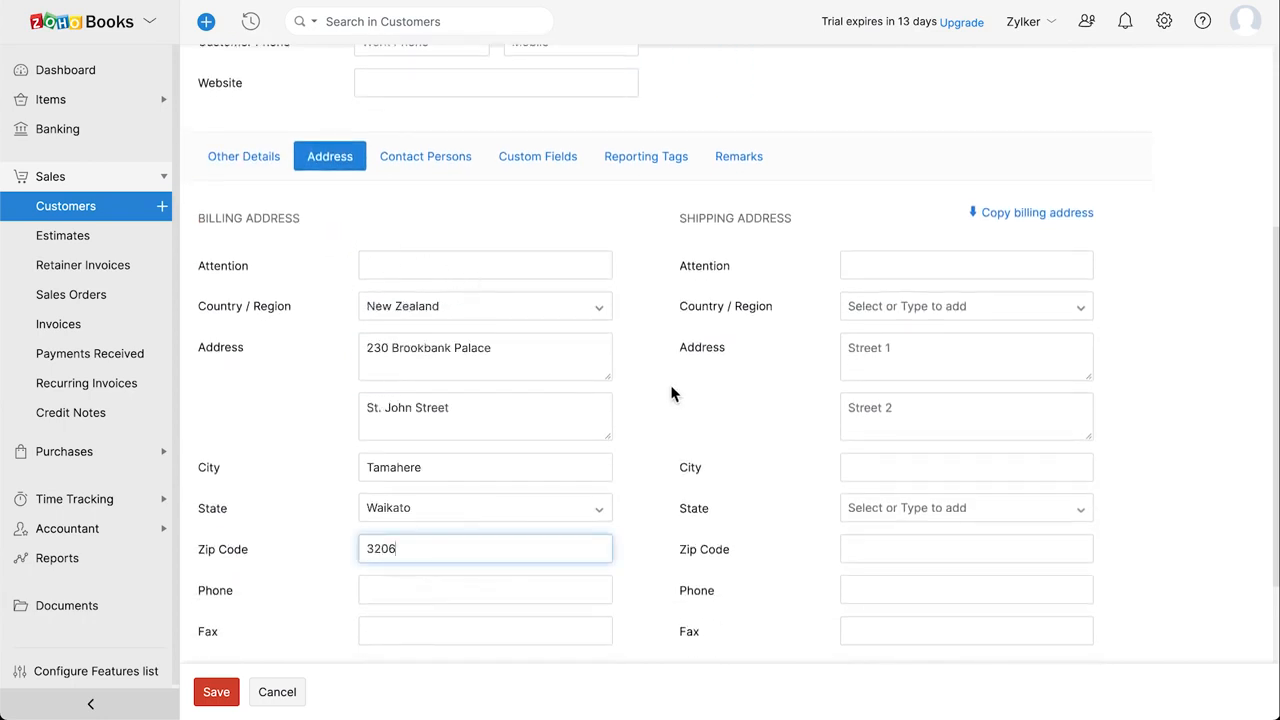
left_click(1018, 216)
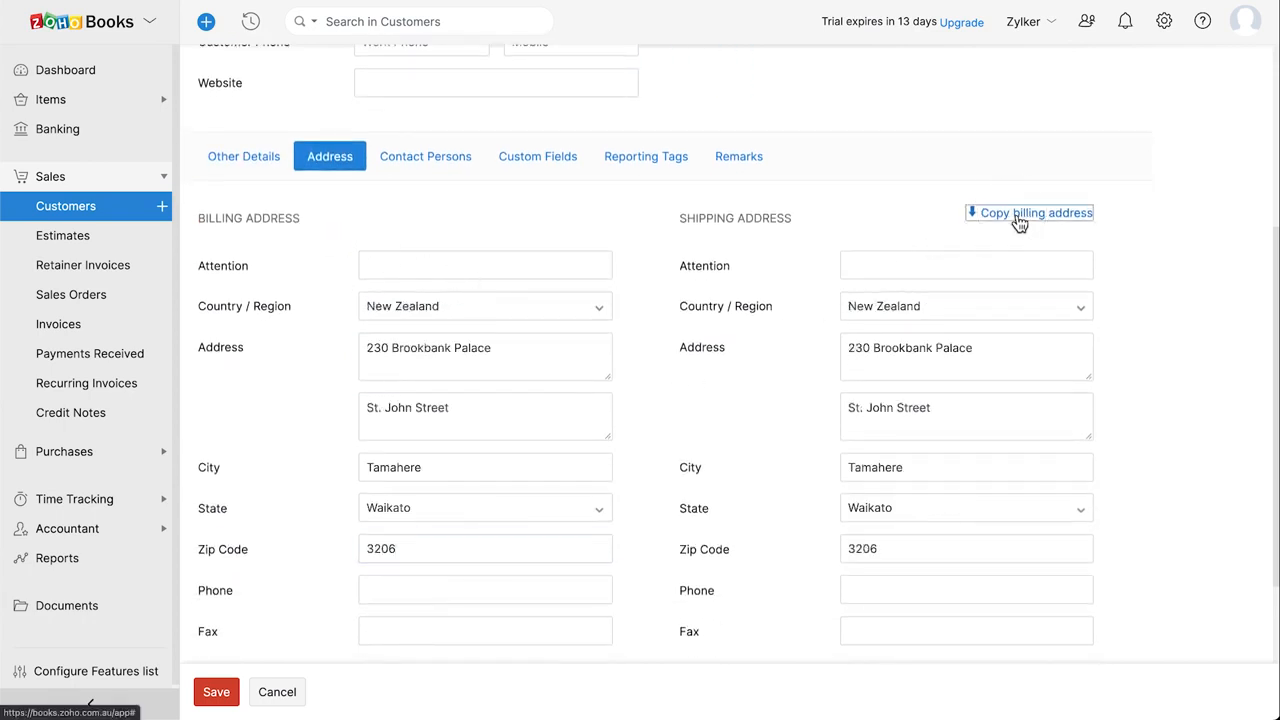
left_click(460, 164)
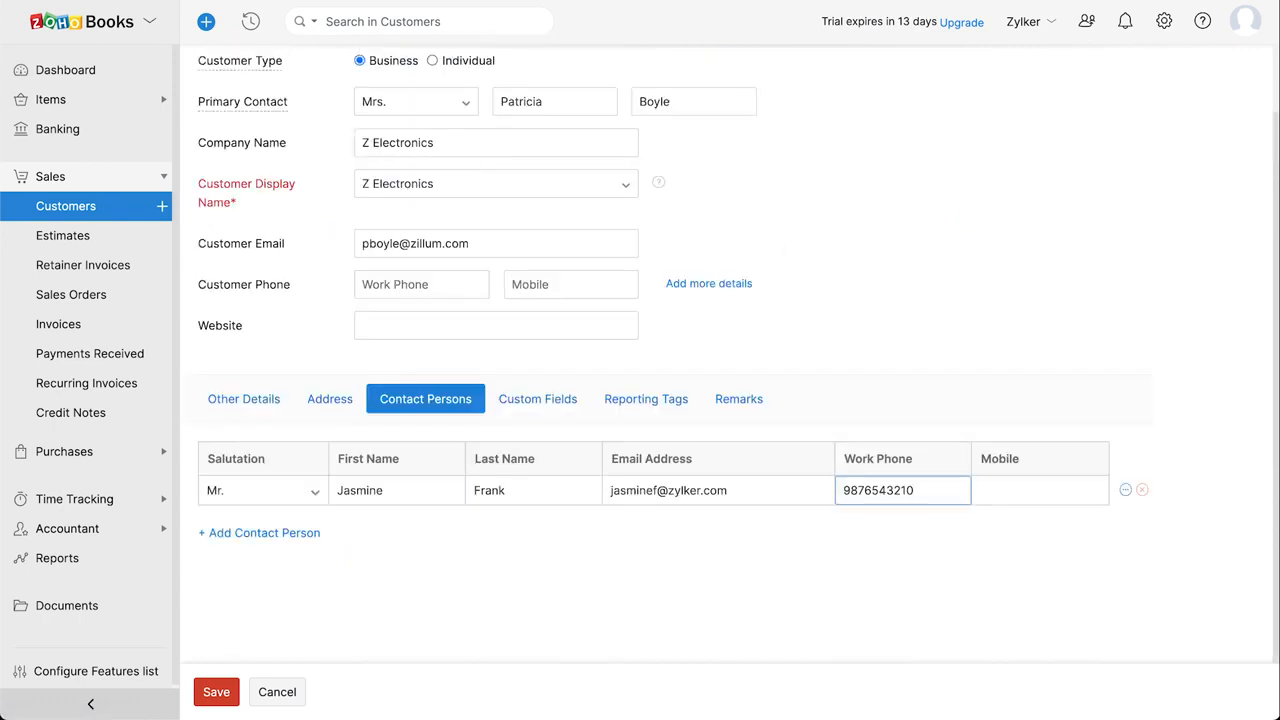
left_click(575, 414)
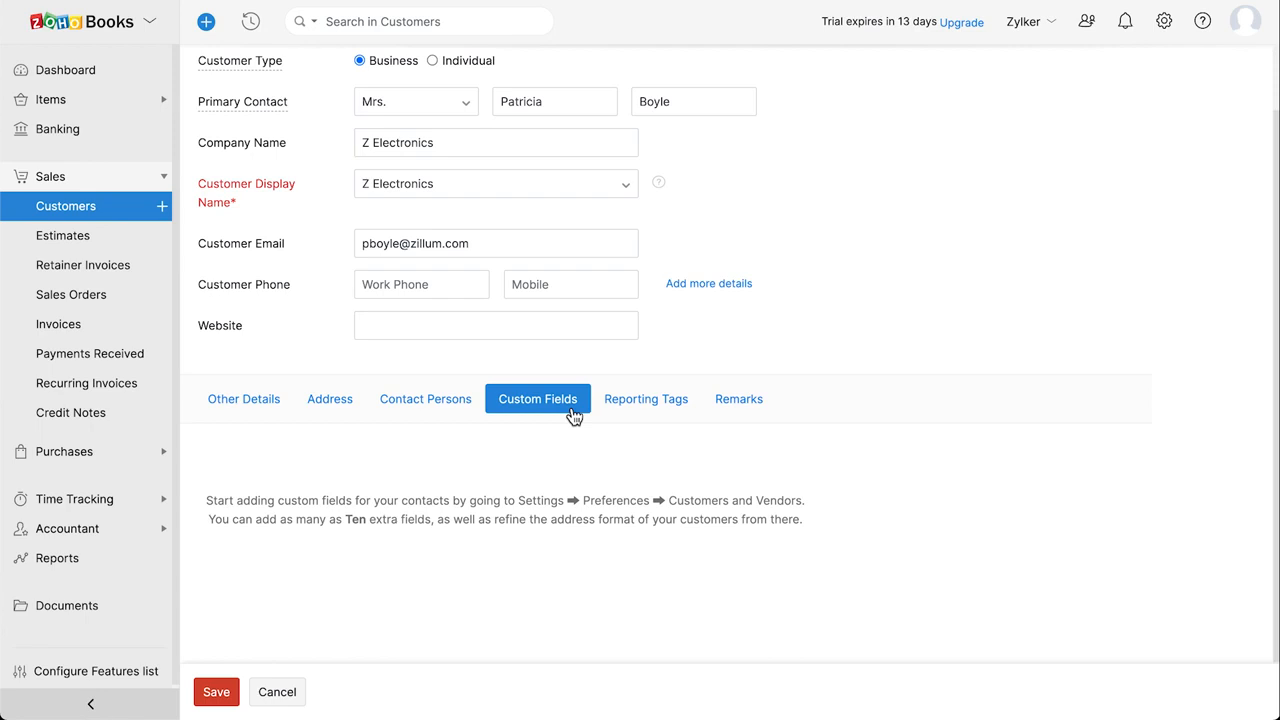
left_click(668, 412)
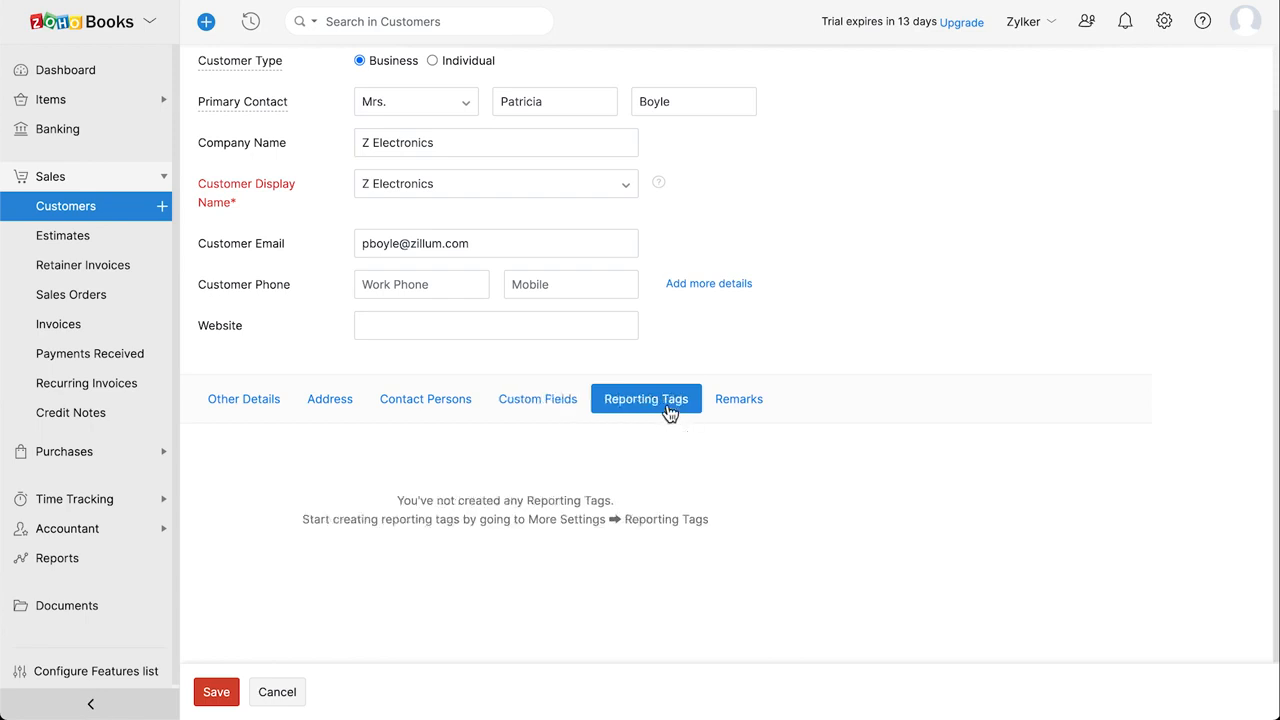
Add the remark 'Always contact the contact person.' and save the customer.
left_click(739, 408)
left_click(494, 497)
type("Always contact the contact person.")
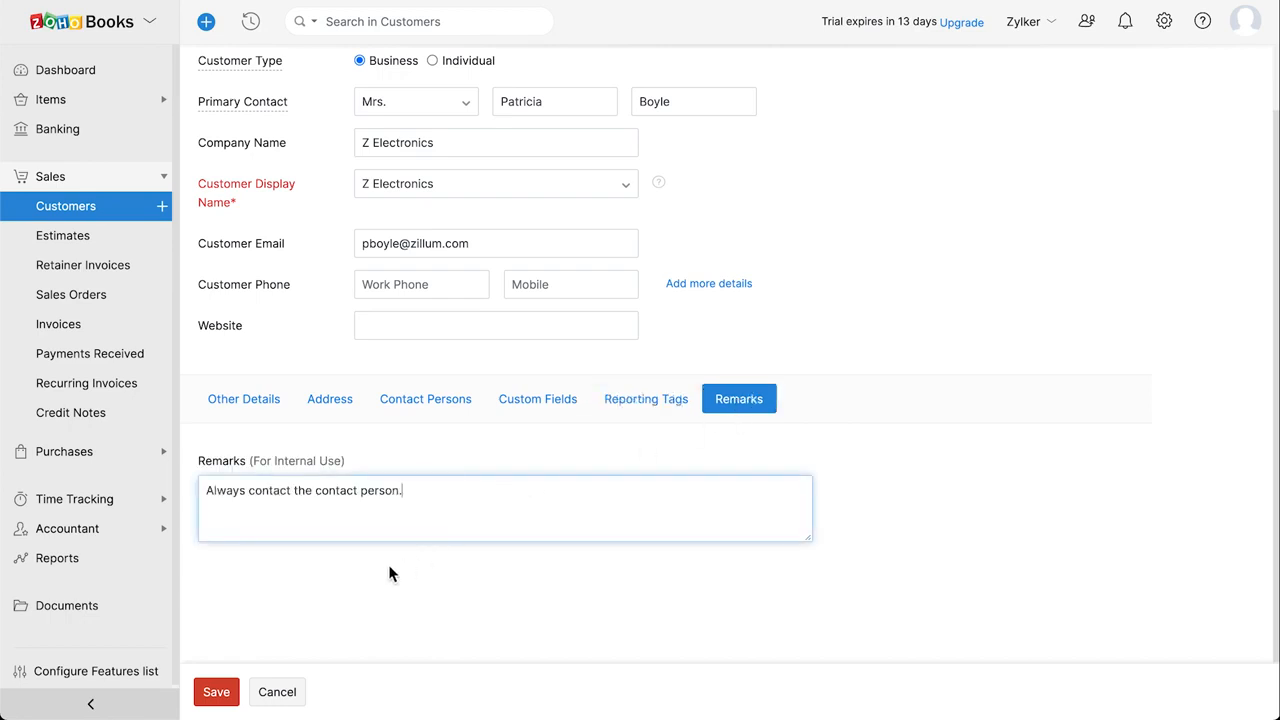
left_click(225, 697)
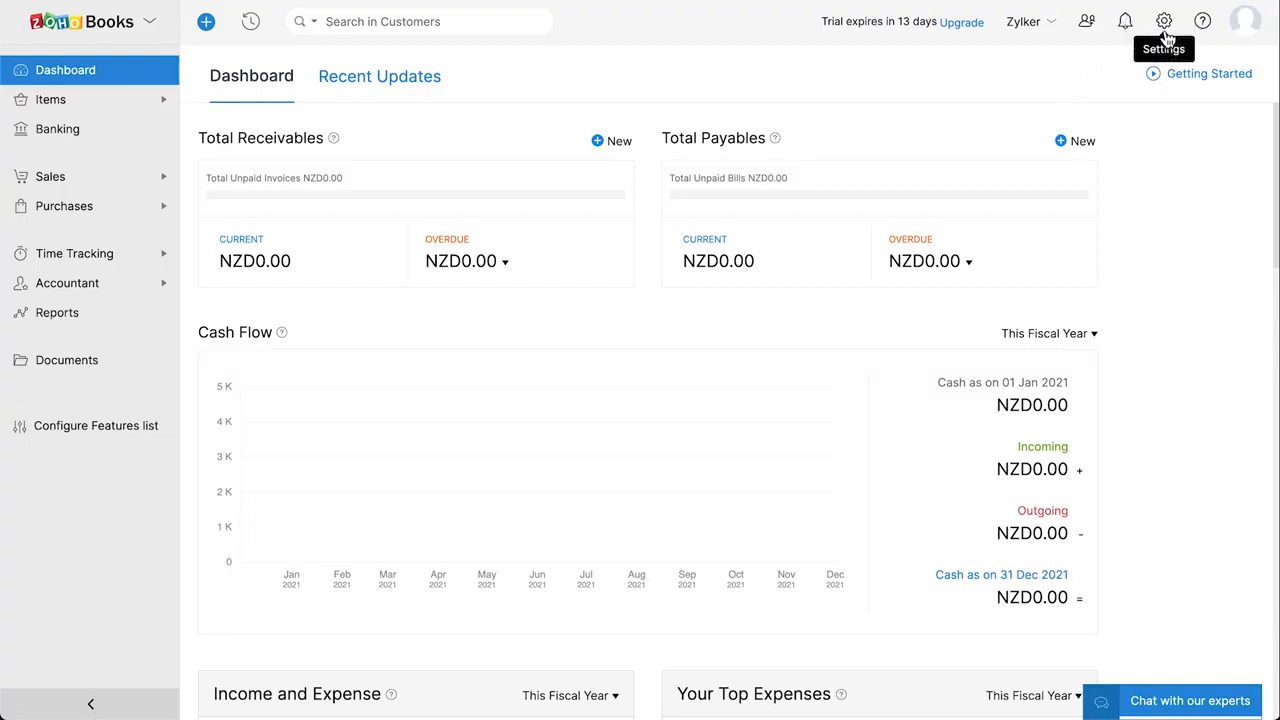
Edit the opening balances, keeping the migration date at 10 May 2021.
left_click(1162, 26)
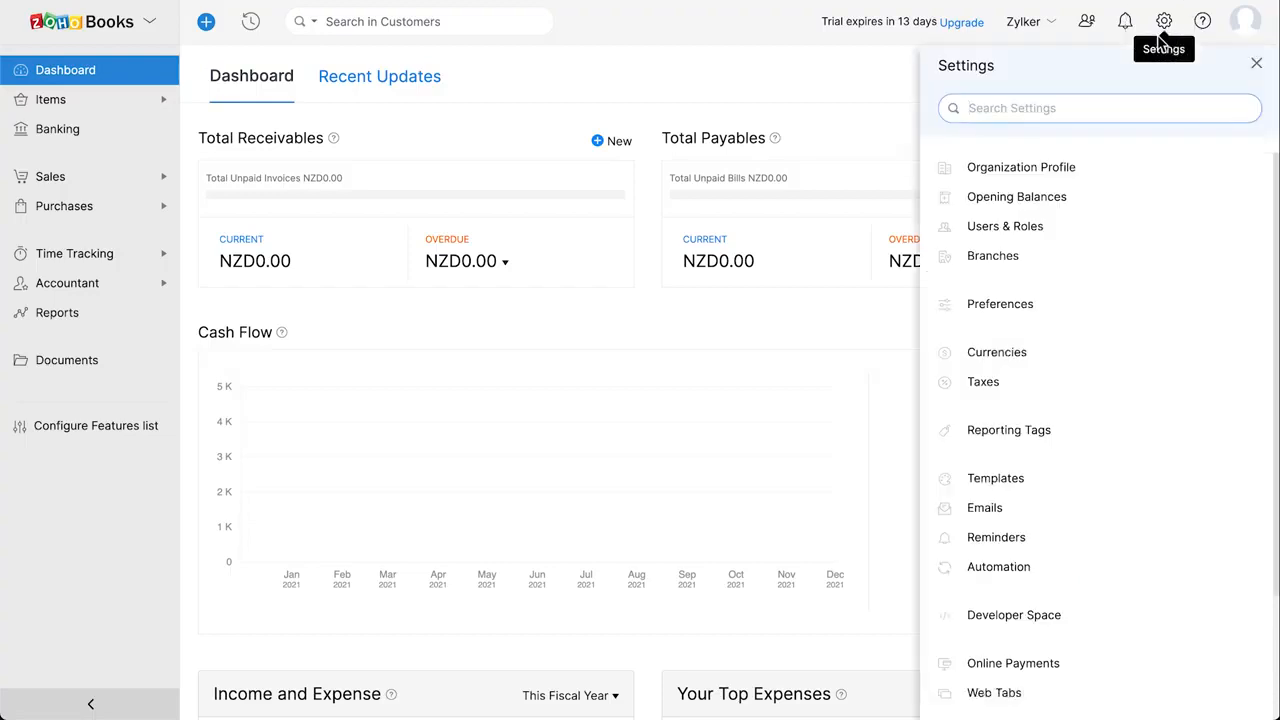
left_click(1101, 208)
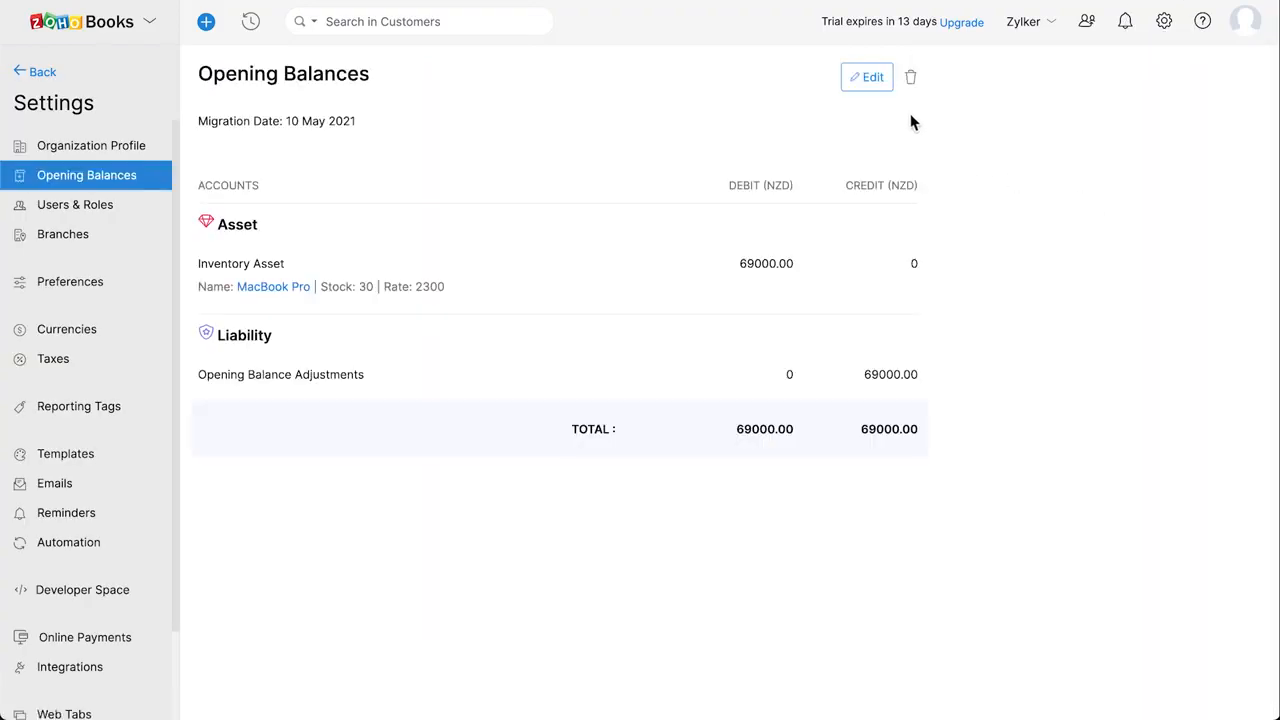
left_click(873, 80)
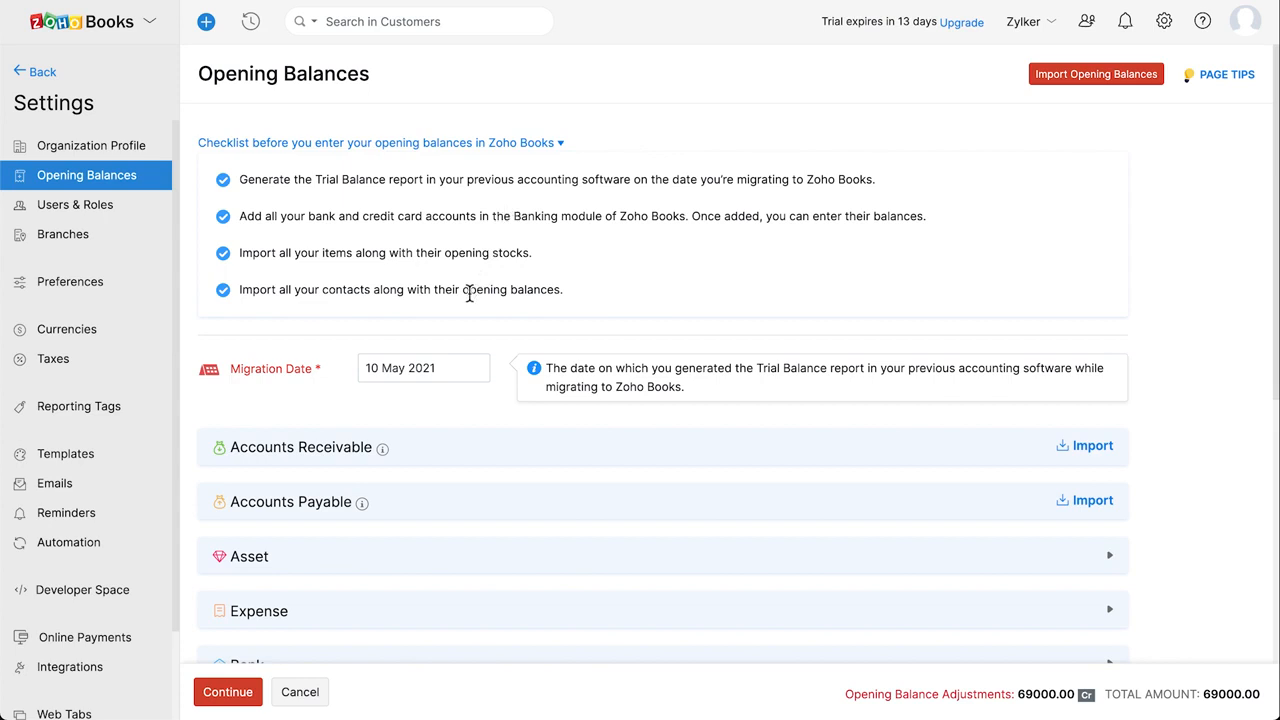
left_click(421, 368)
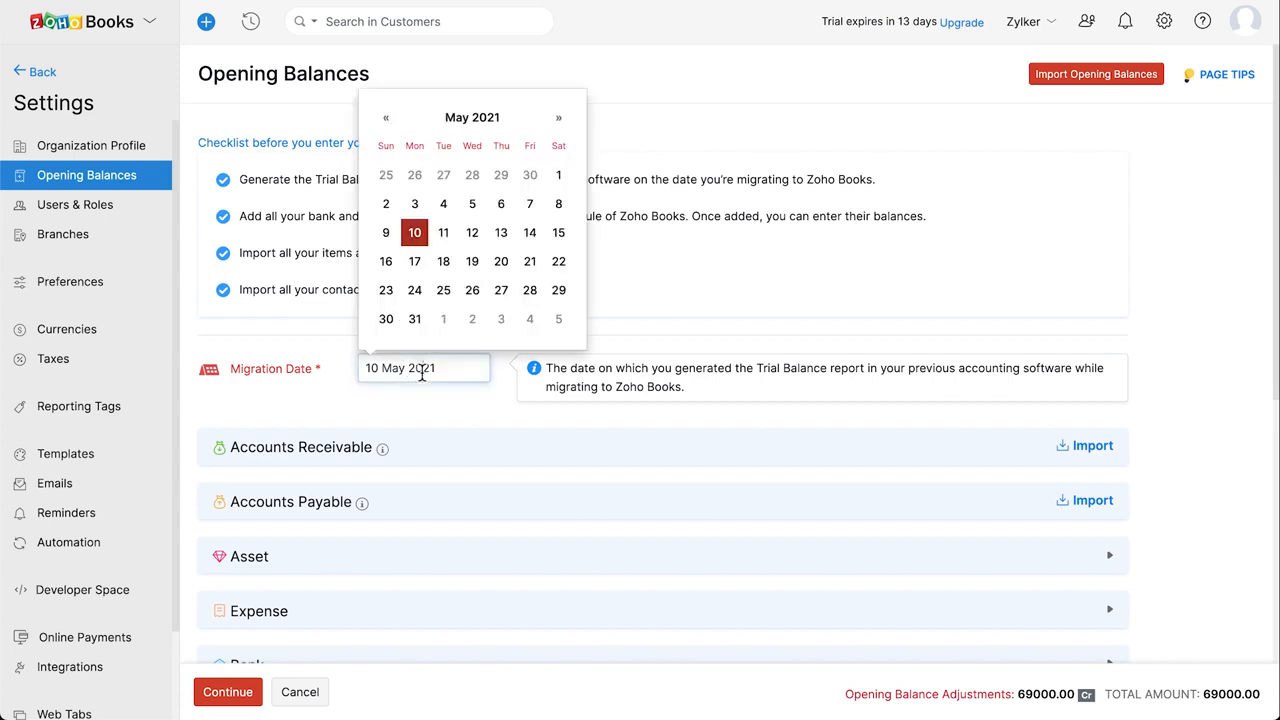
left_click(420, 236)
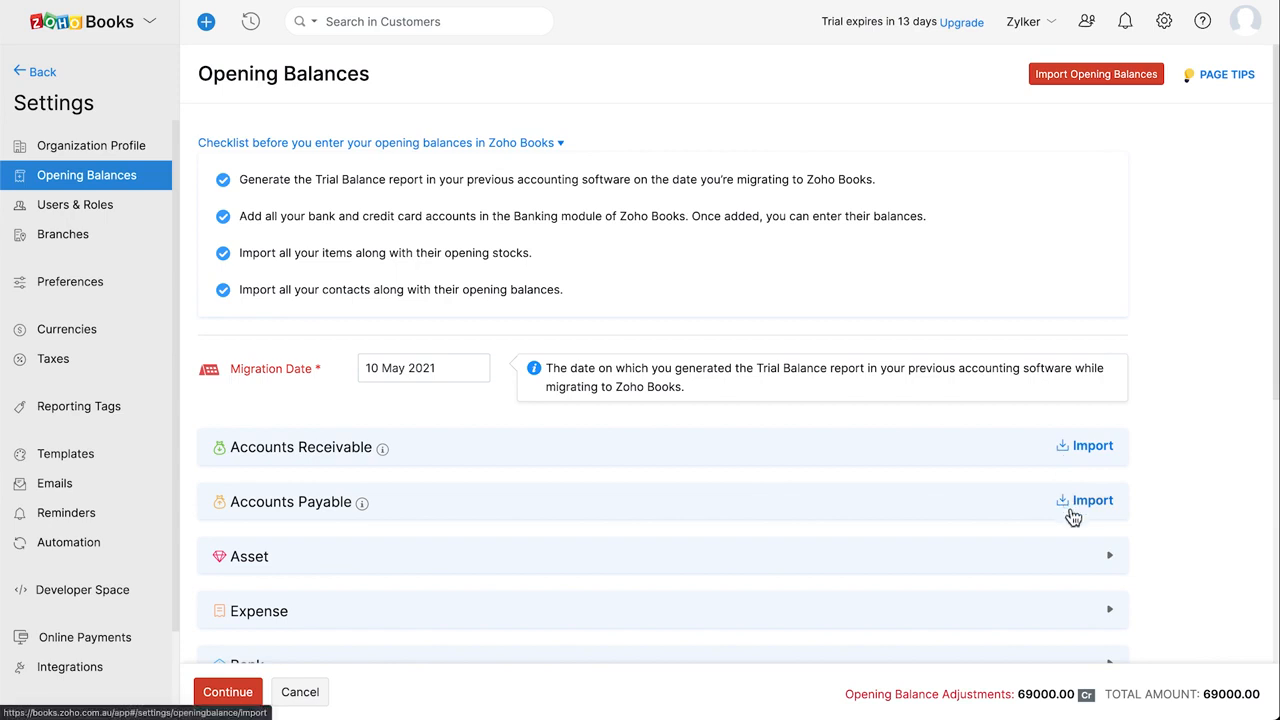
Review the Asset and Expense sections, then bring up Import Opening Balances and its file options.
left_click(958, 562)
left_click(958, 562)
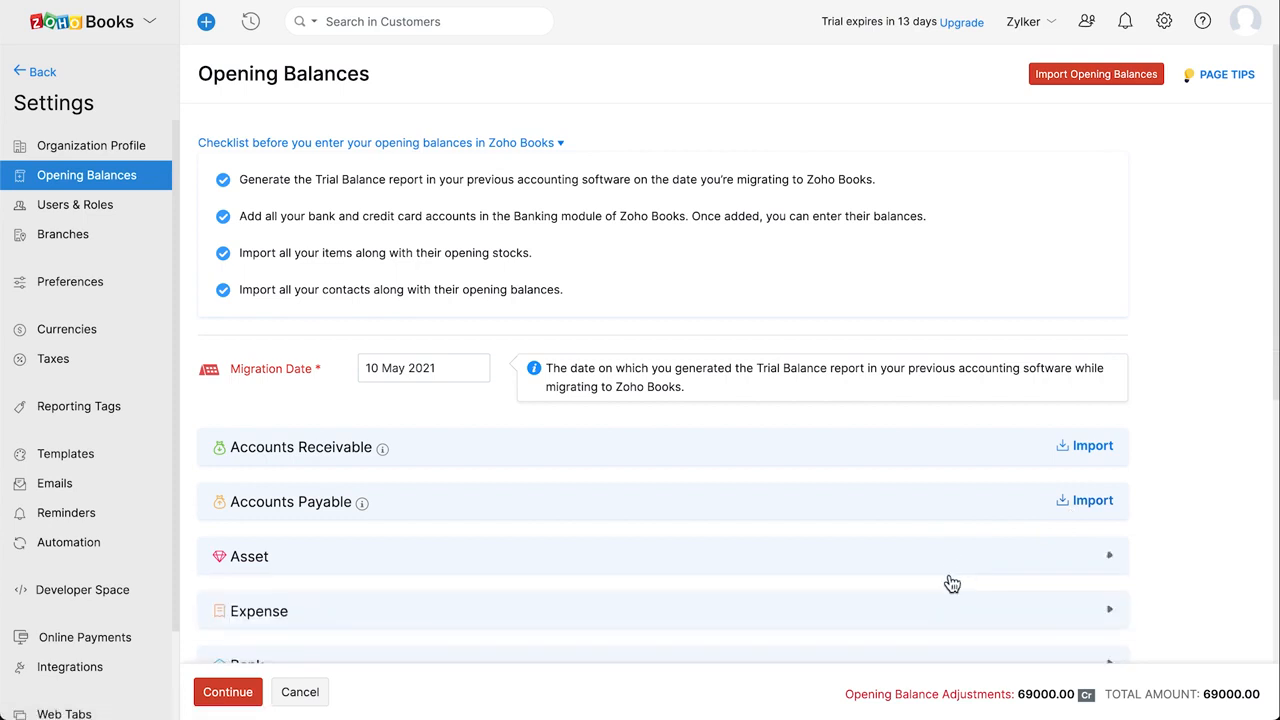
left_click(934, 608)
scroll(934, 608, "down", 2)
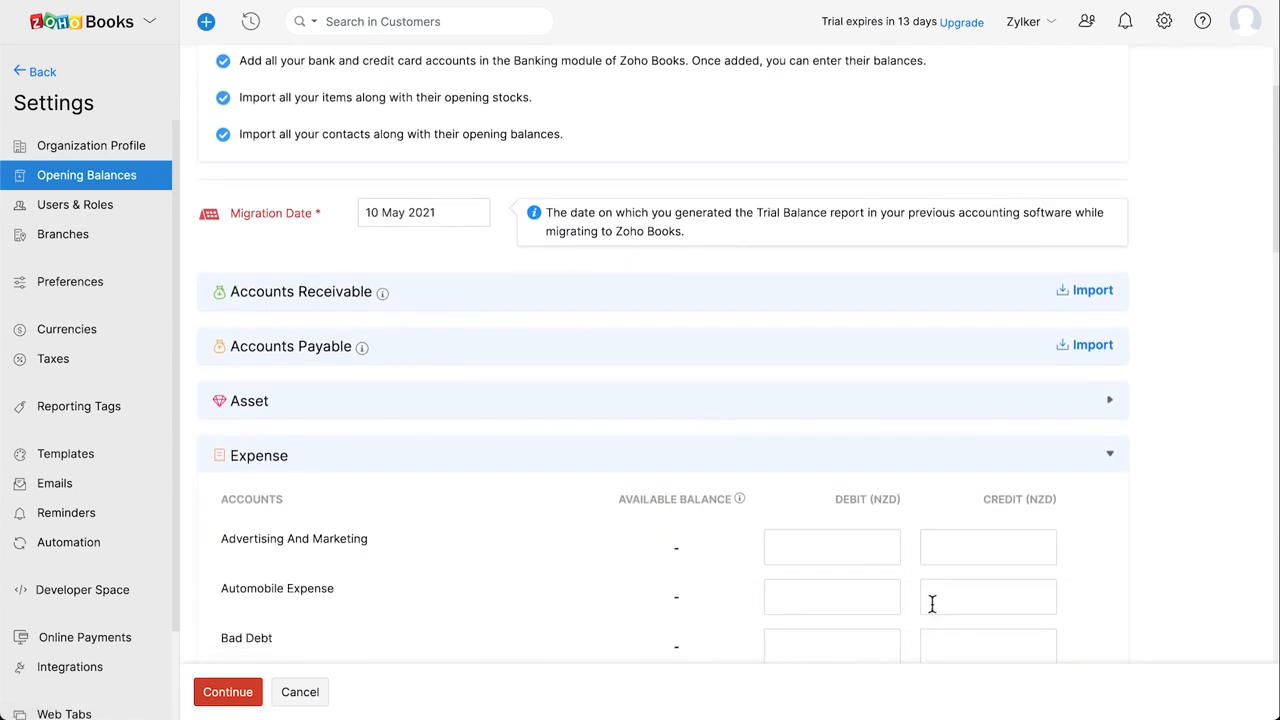
left_click(866, 553)
left_click(991, 549)
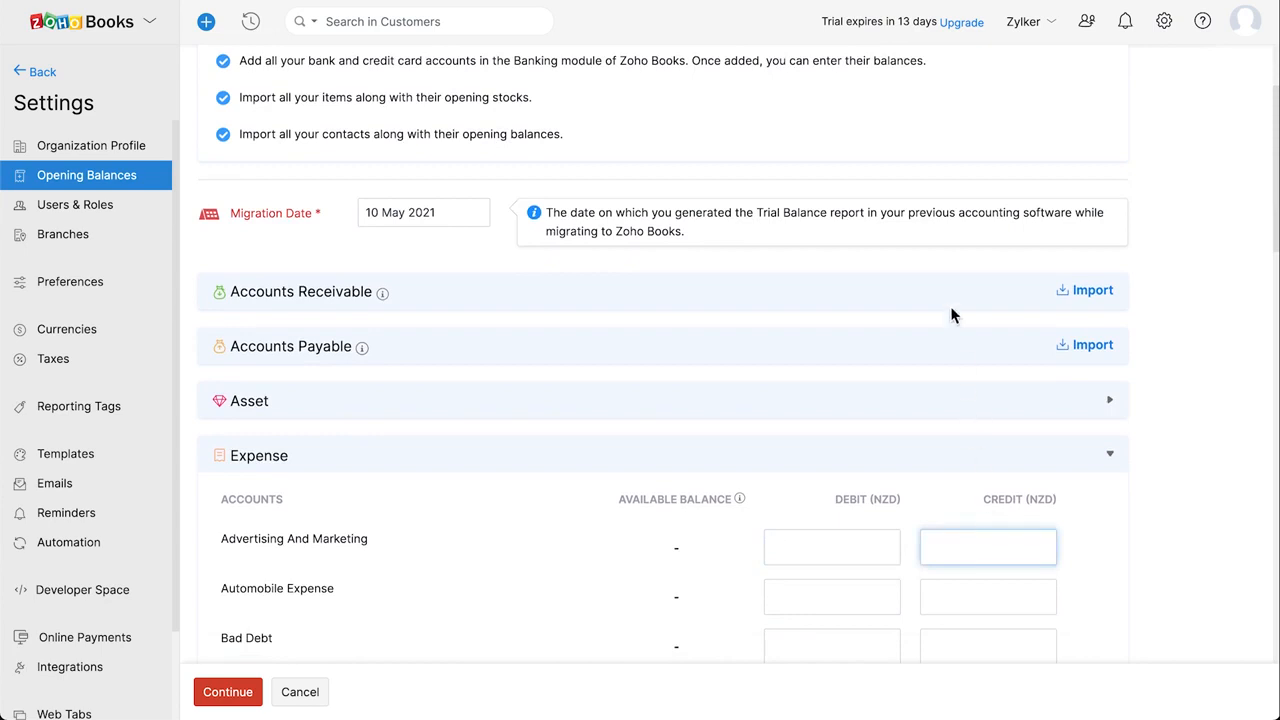
scroll(951, 306, "up", 3)
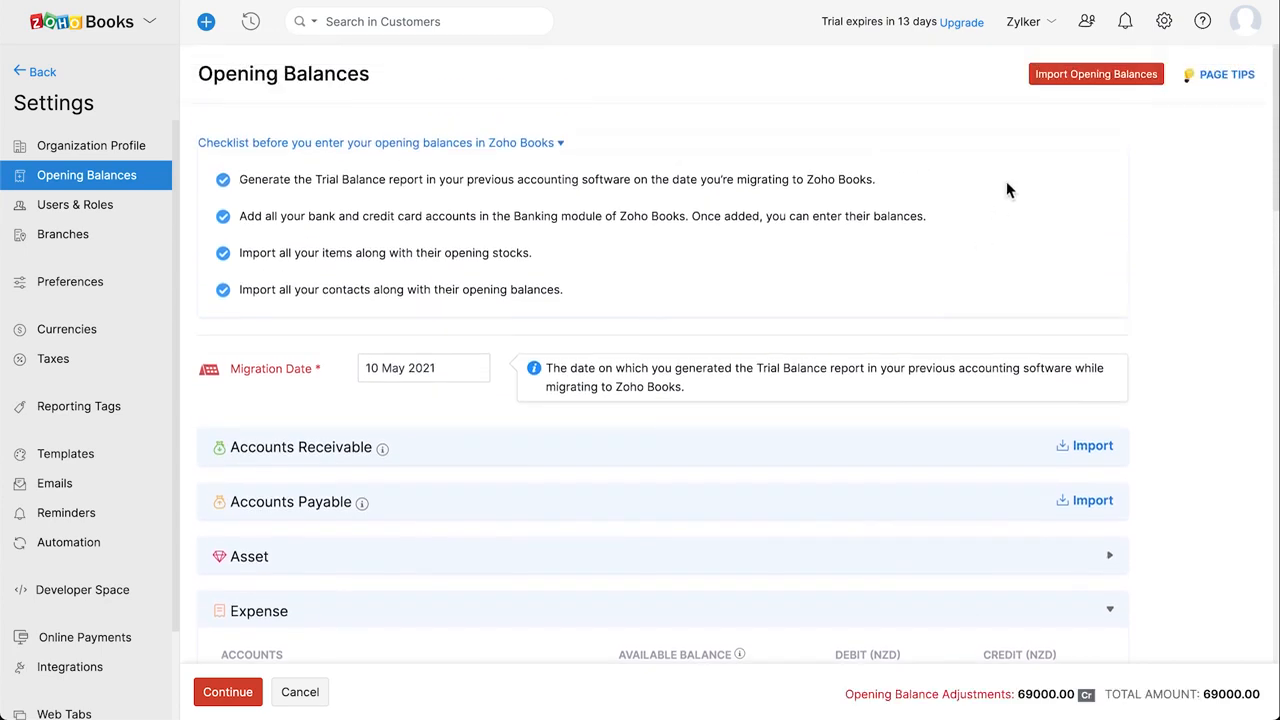
left_click(1080, 88)
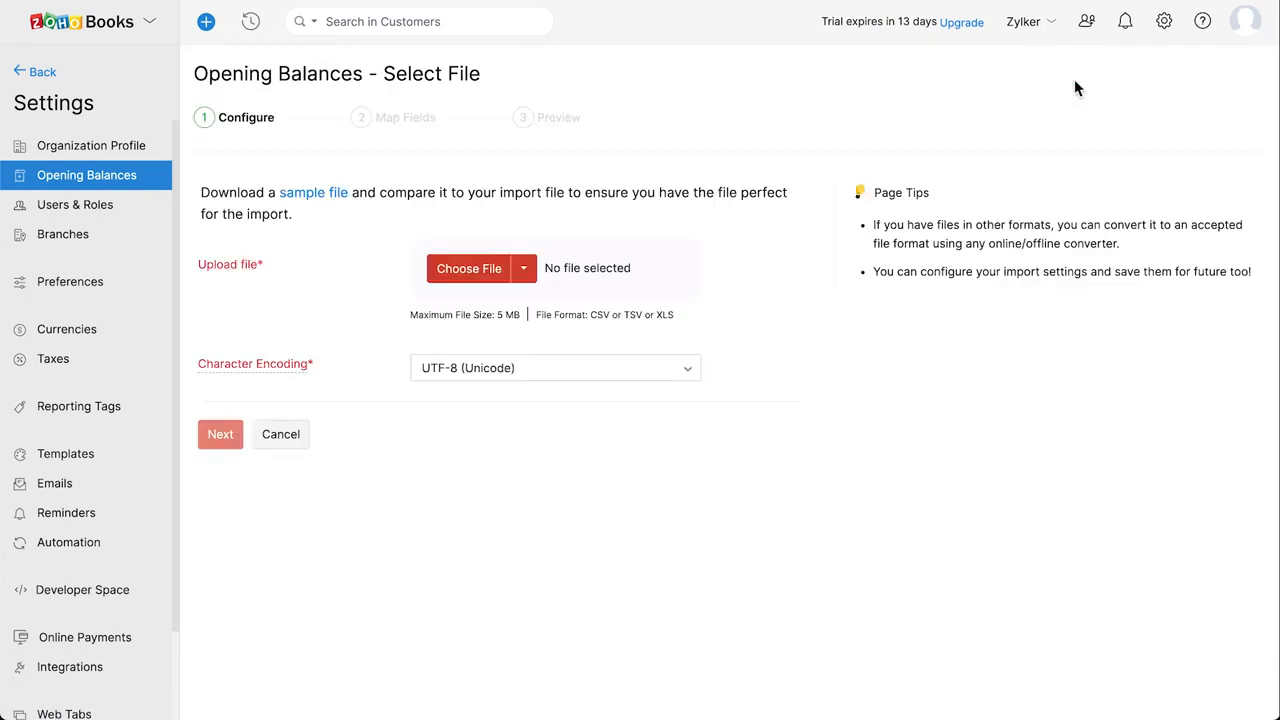
left_click(526, 272)
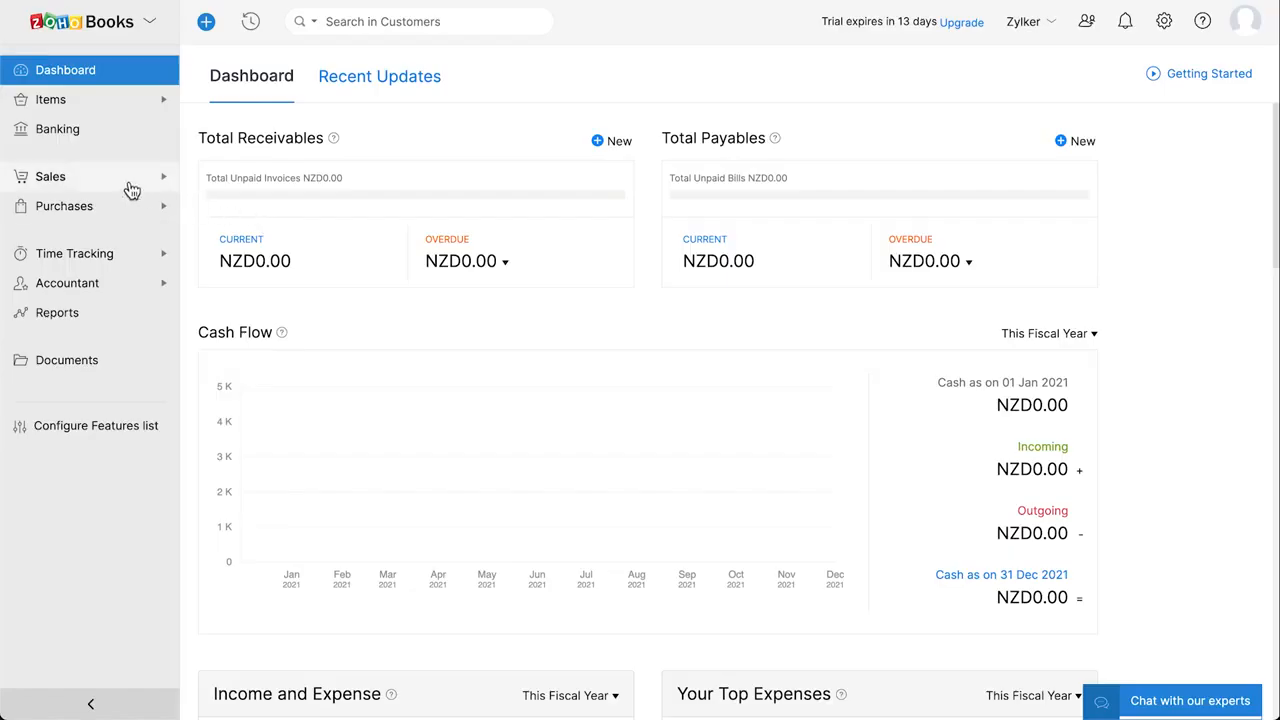
Start a new invoice from Sales > Invoices billed to Z Electronics.
left_click(130, 187)
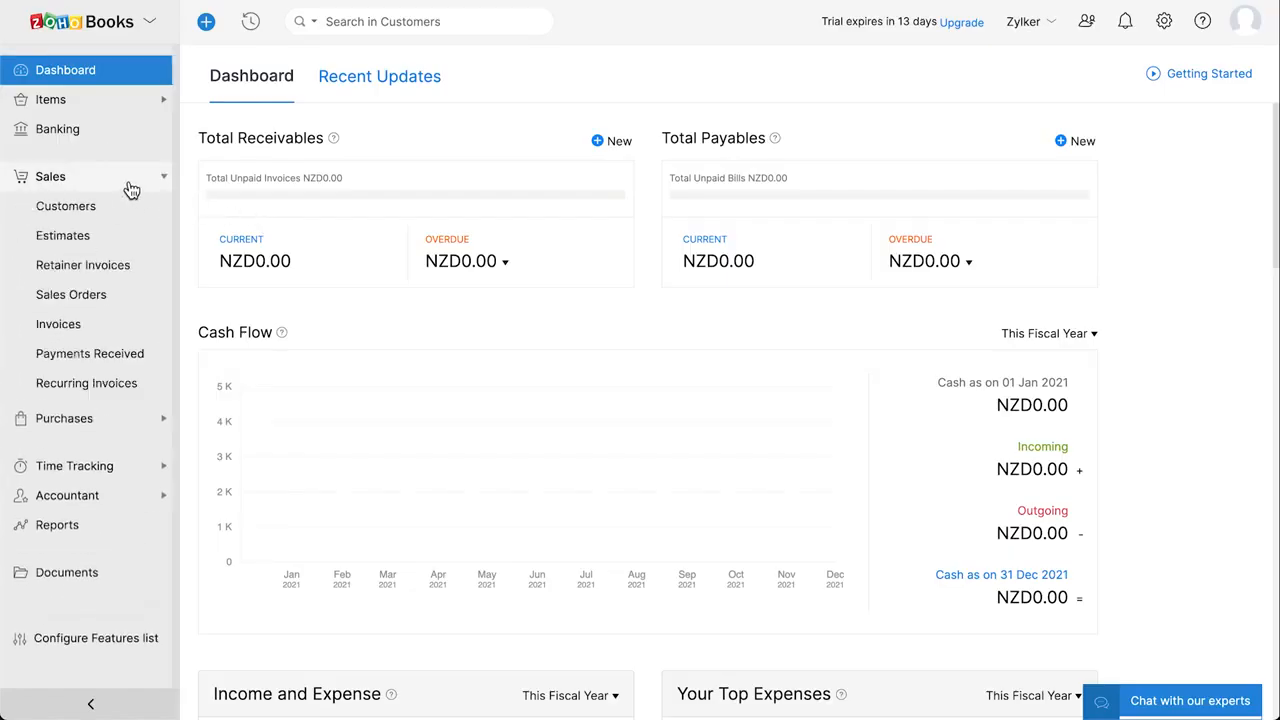
left_click(127, 333)
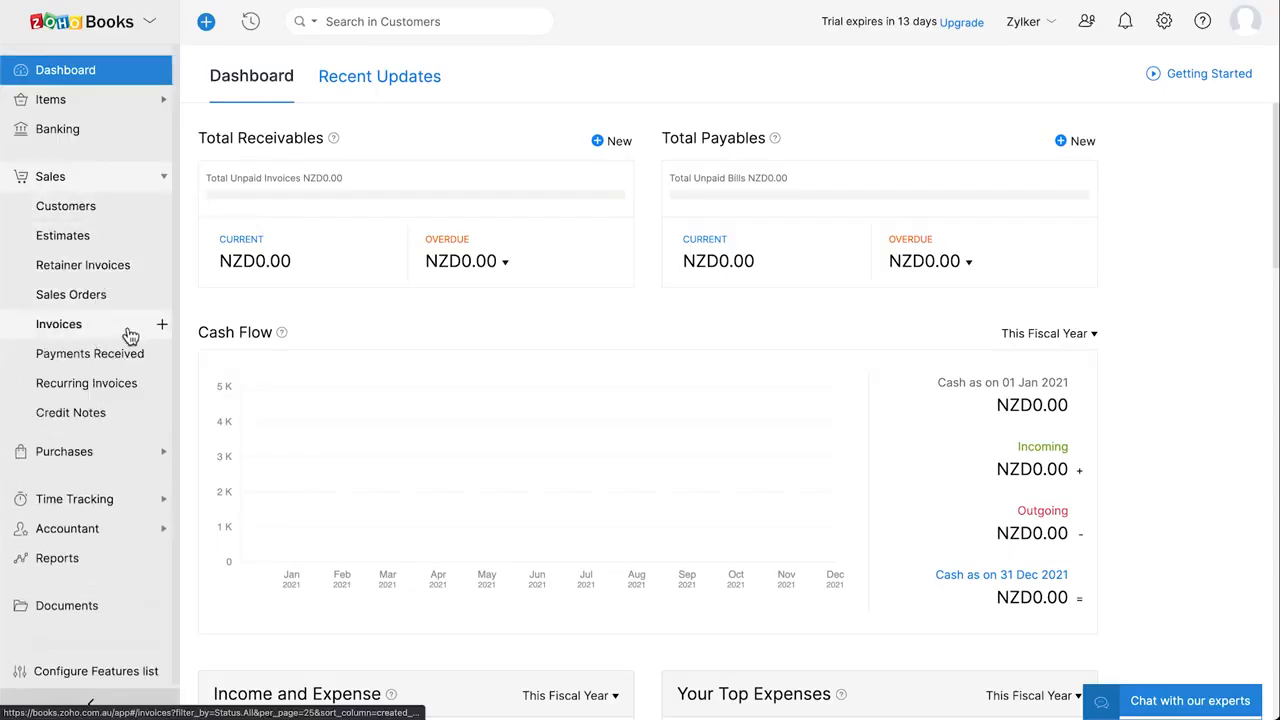
left_click(162, 326)
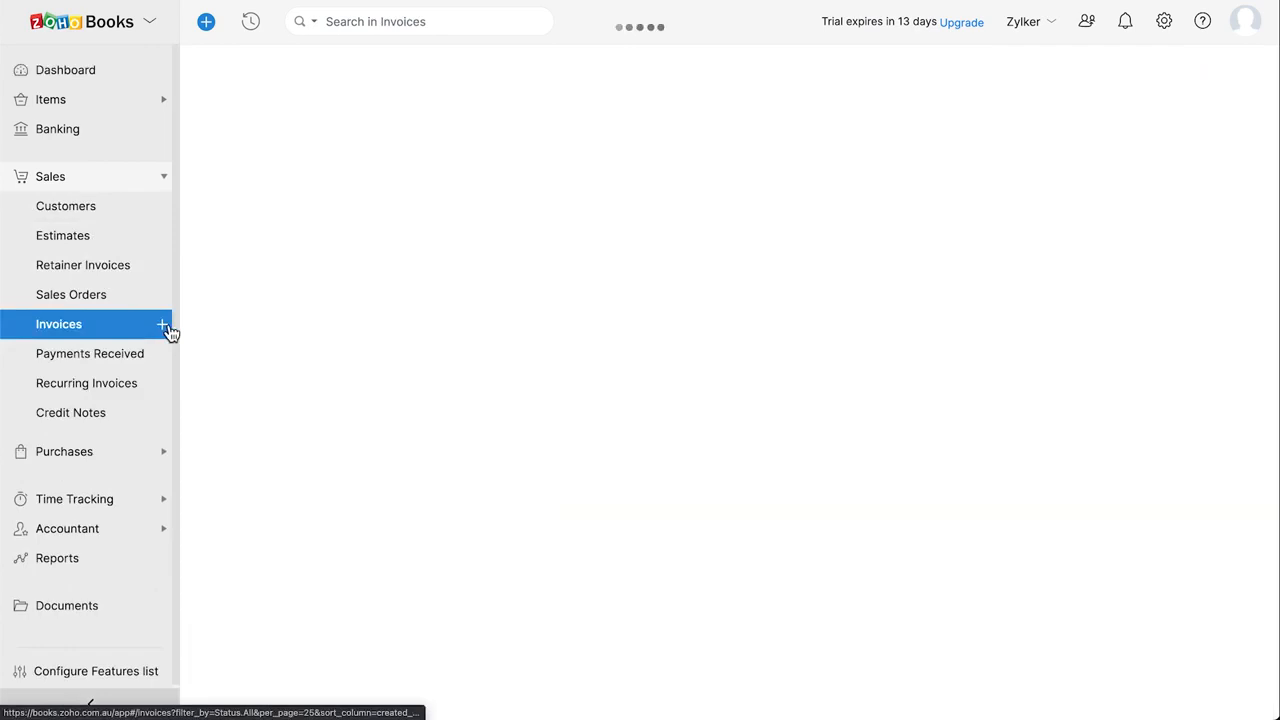
left_click(432, 150)
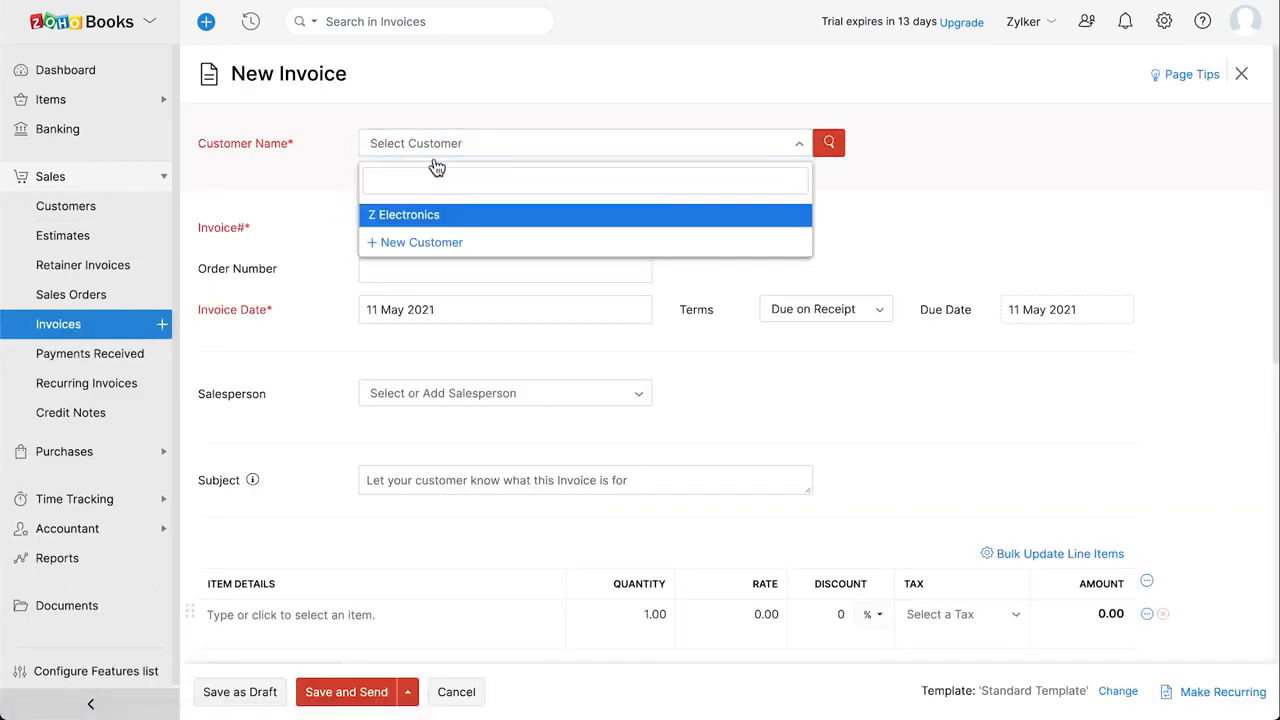
left_click(474, 217)
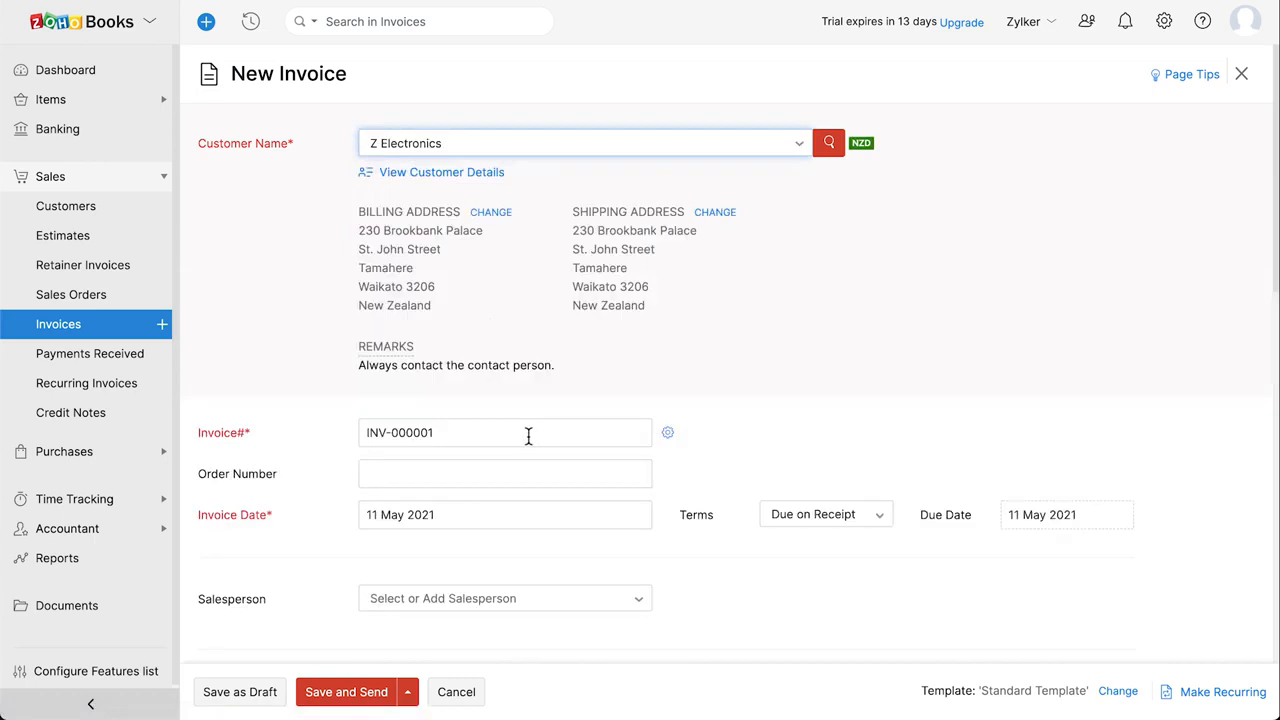
Check the numbering INV-000001, date 11 May 2021 and Due on Receipt terms, leaving them unchanged.
left_click(670, 438)
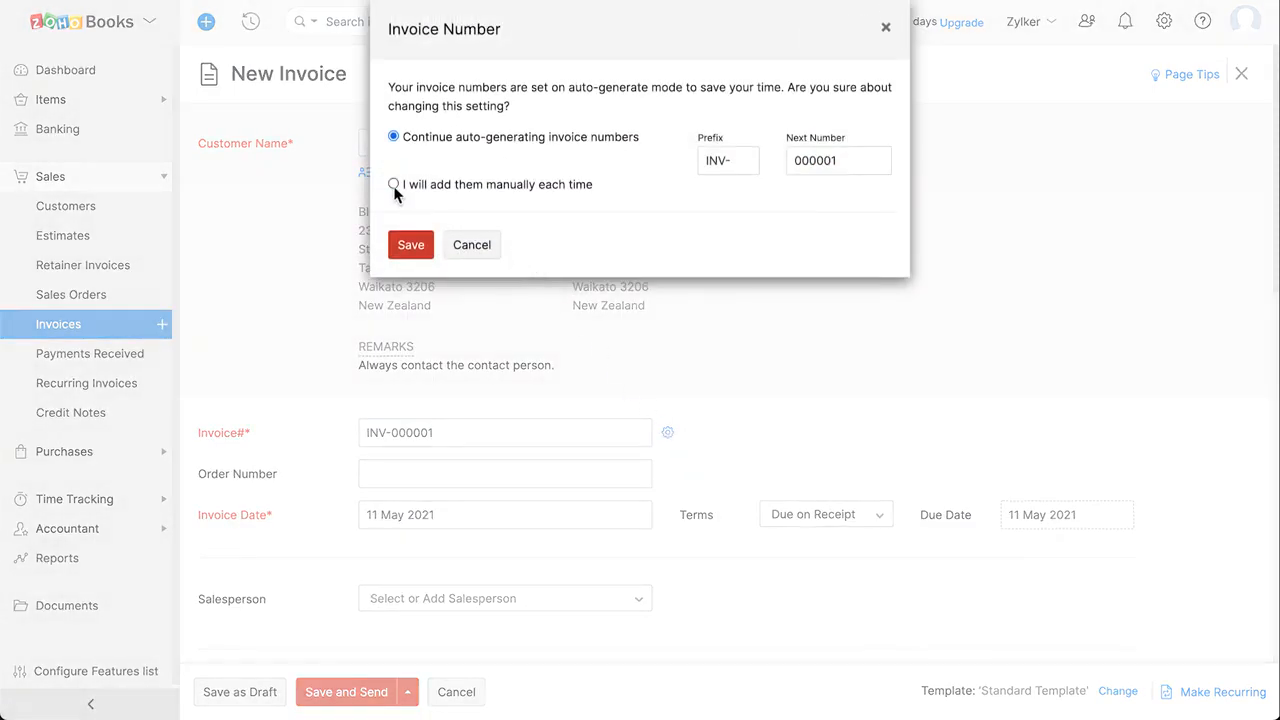
left_click(471, 245)
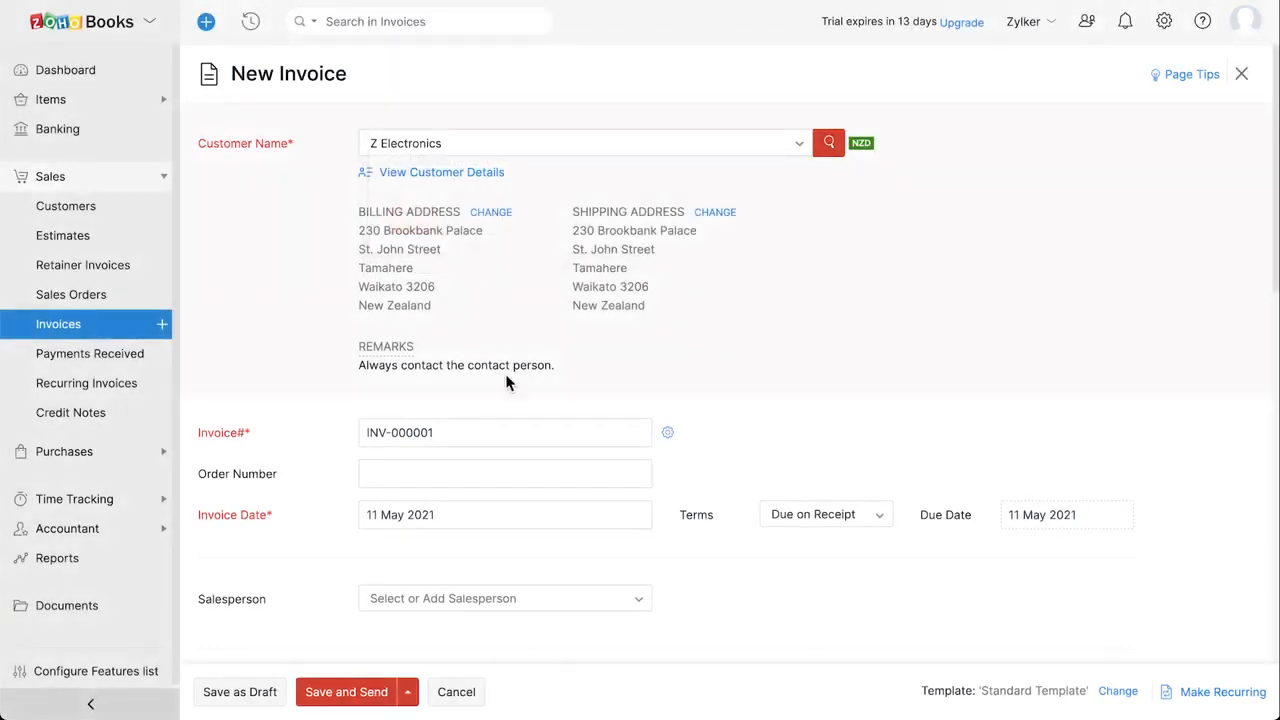
scroll(507, 380, "down", 1)
left_click(466, 392)
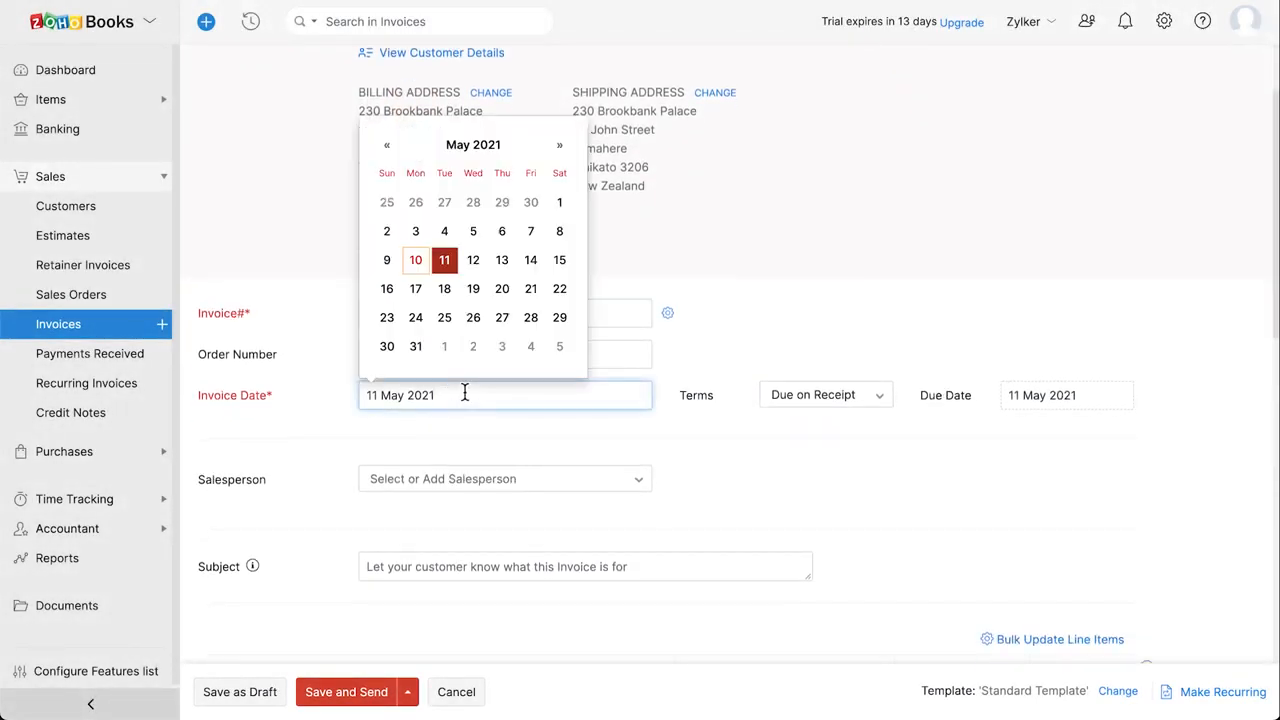
key("Escape")
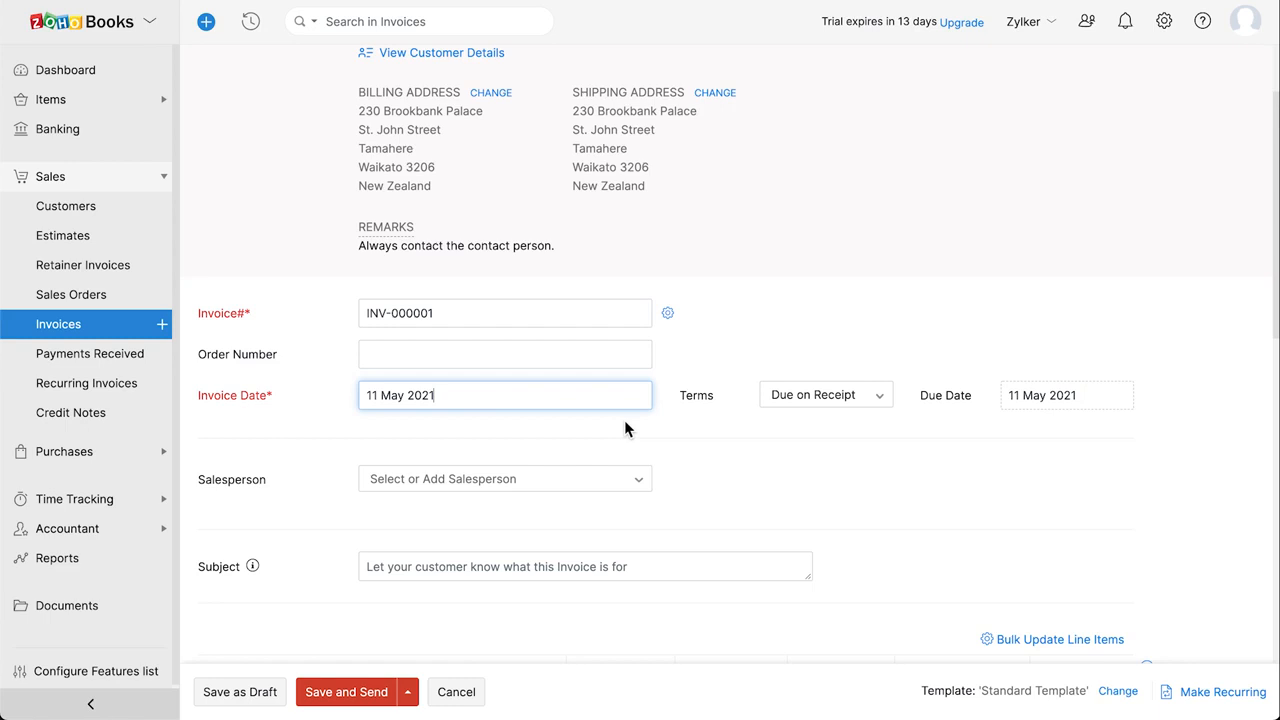
left_click(826, 396)
left_click(1050, 400)
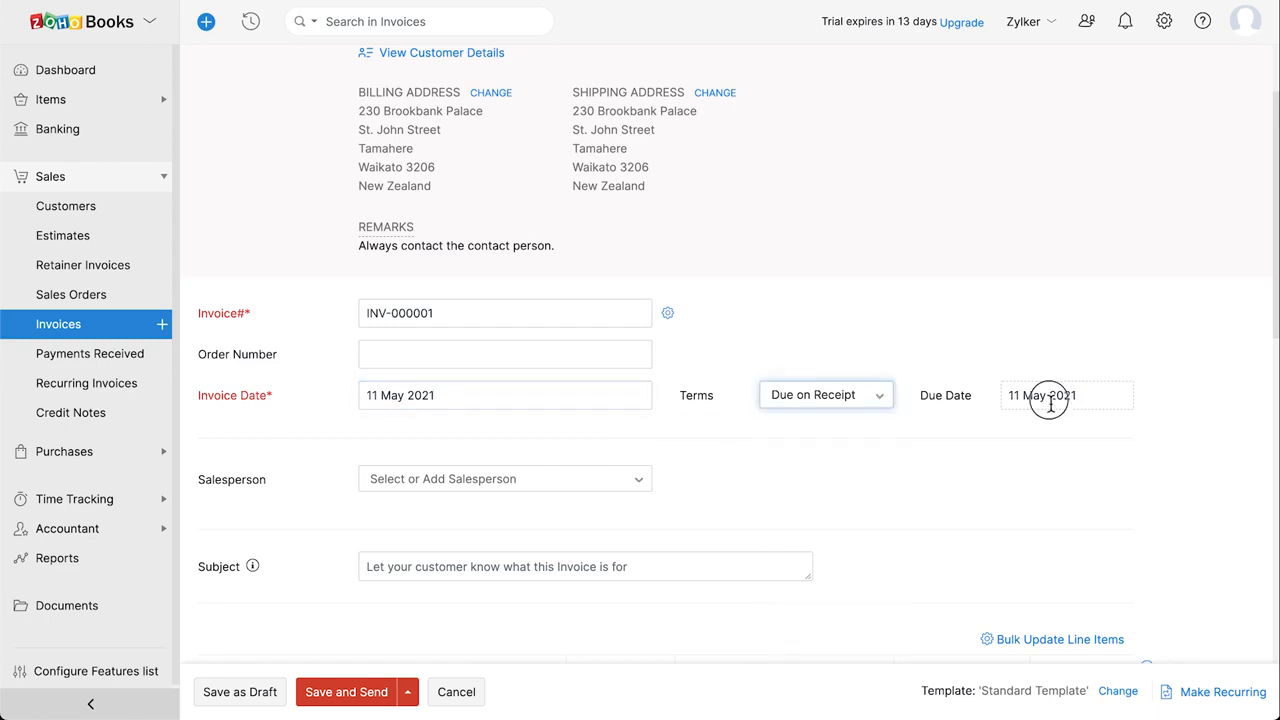
key("Escape")
scroll(1050, 405, "down", 3)
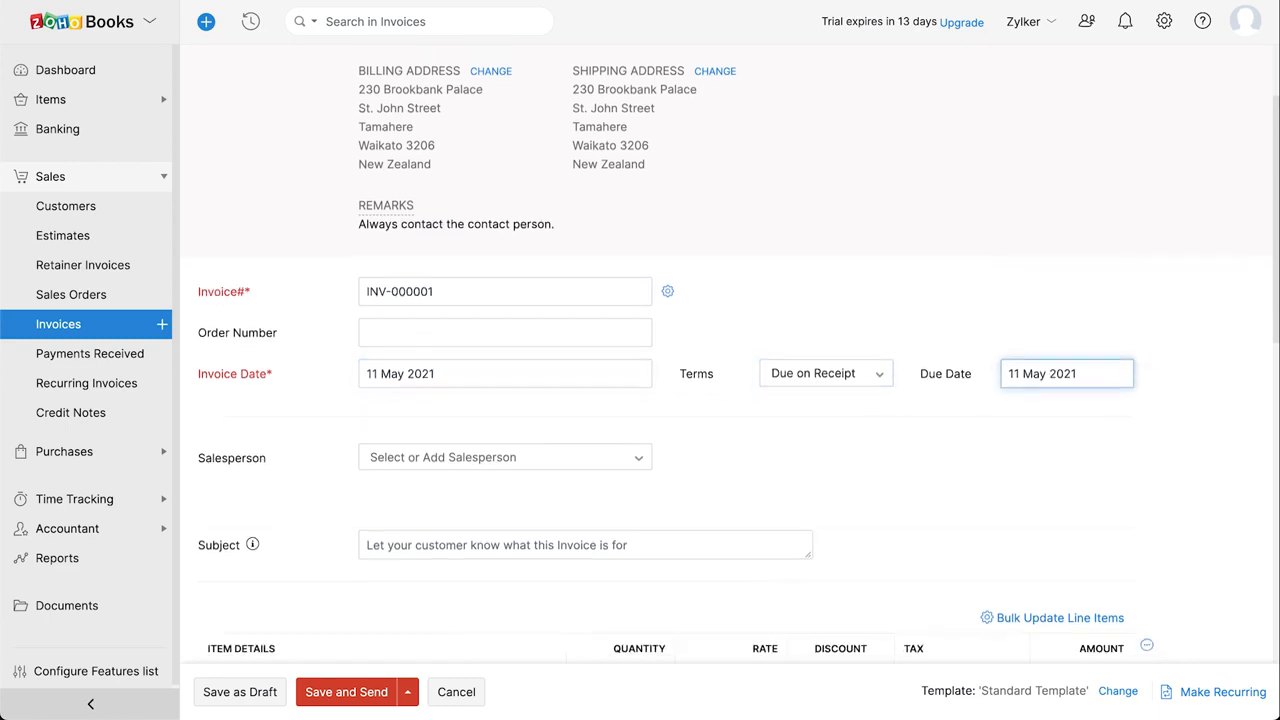
scroll(684, 400, "down", 2)
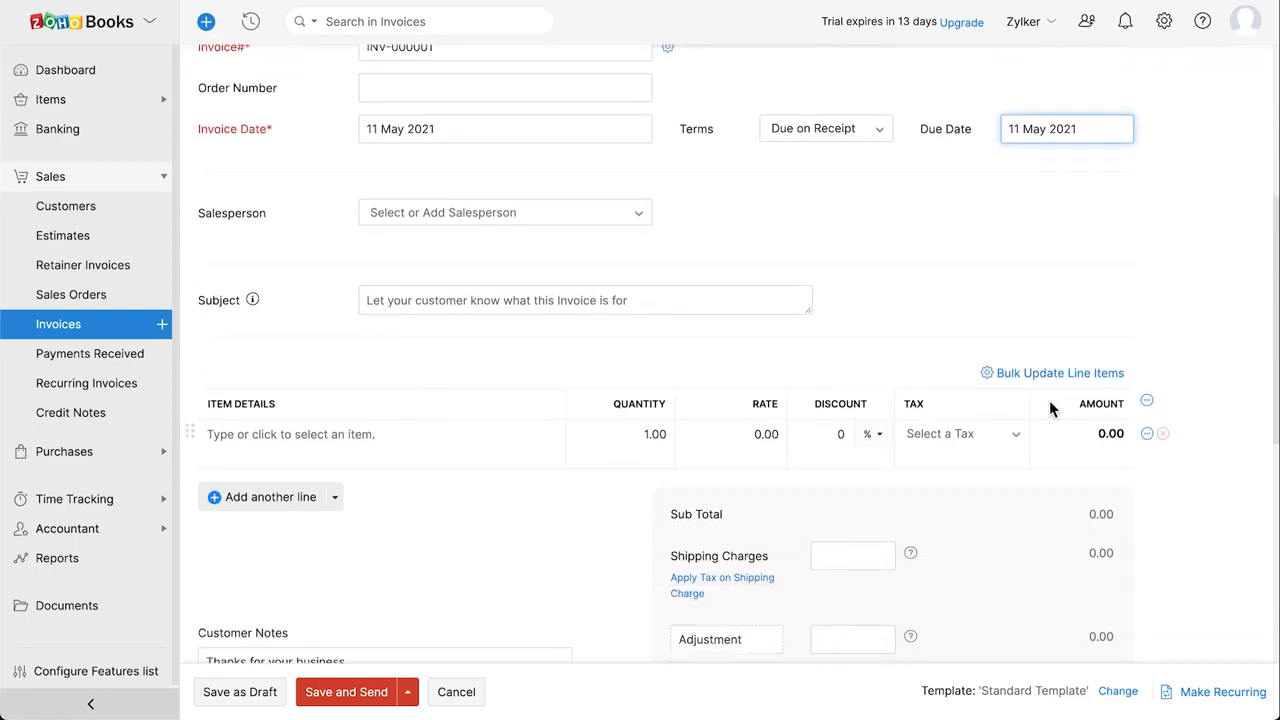
Add a MacBook Pro line to the invoice with quantity 2.
left_click(431, 437)
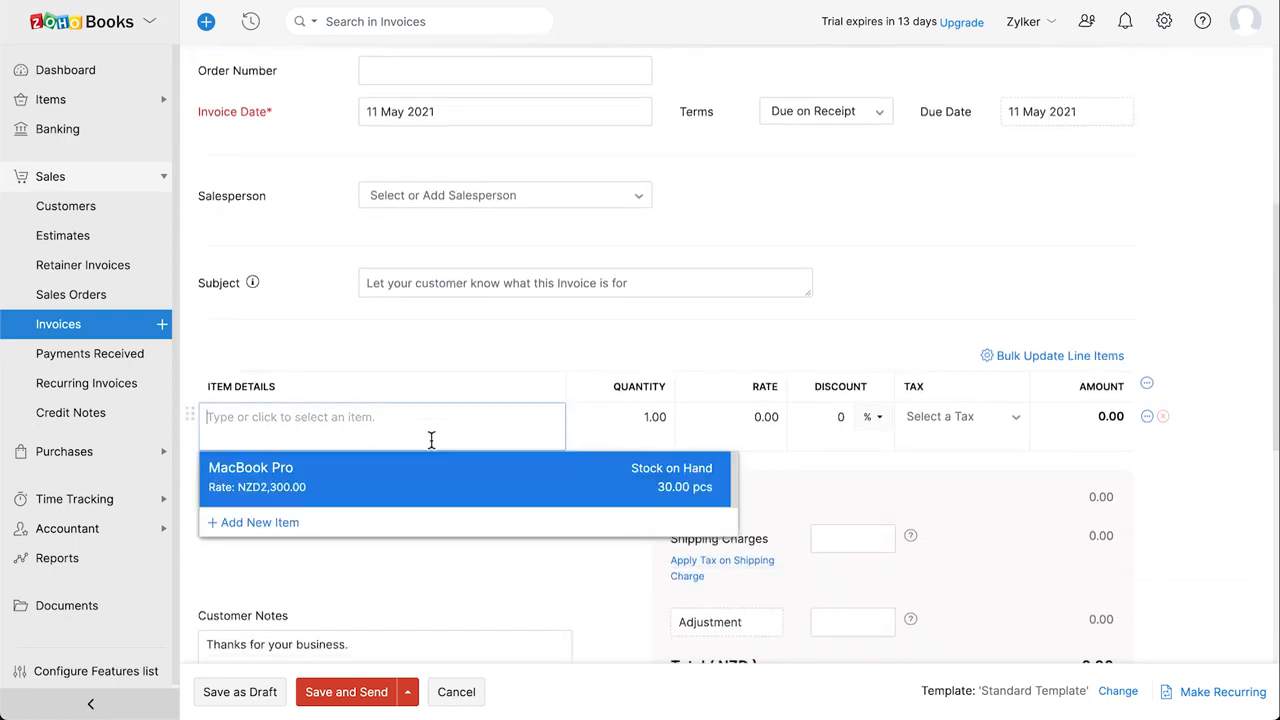
left_click(491, 470)
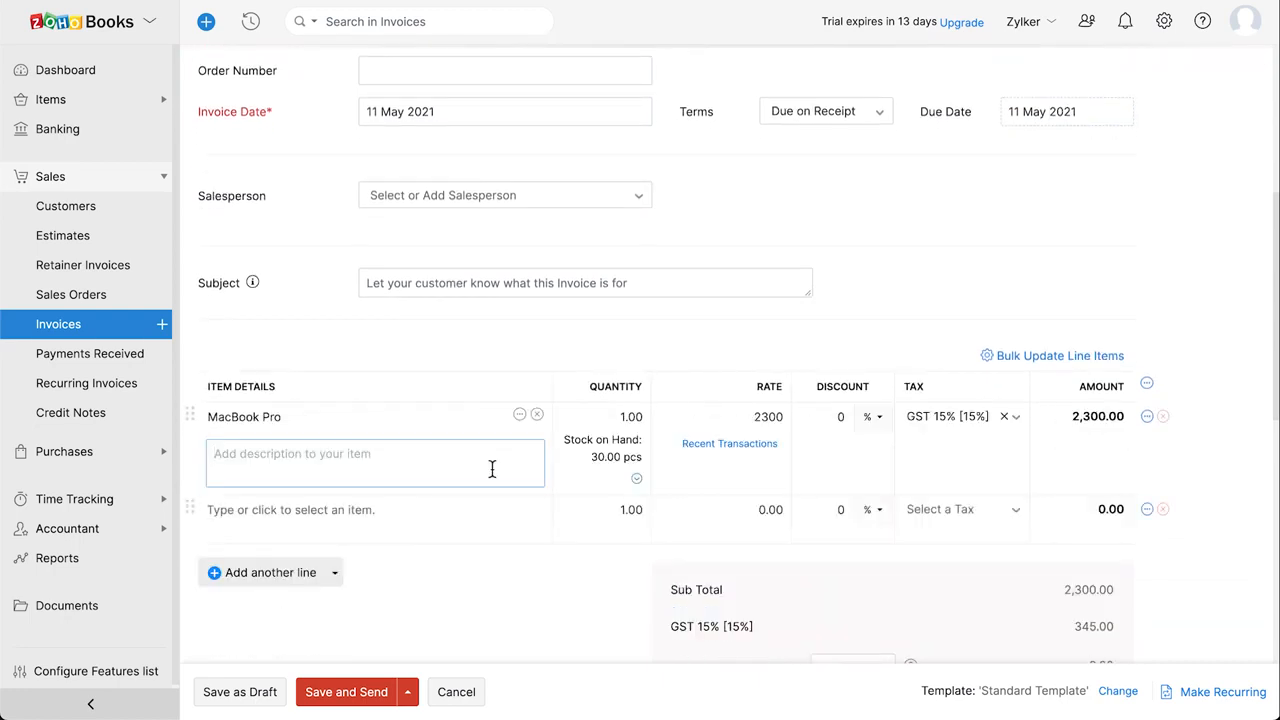
left_click(629, 420)
key("BackSpace")
type("2")
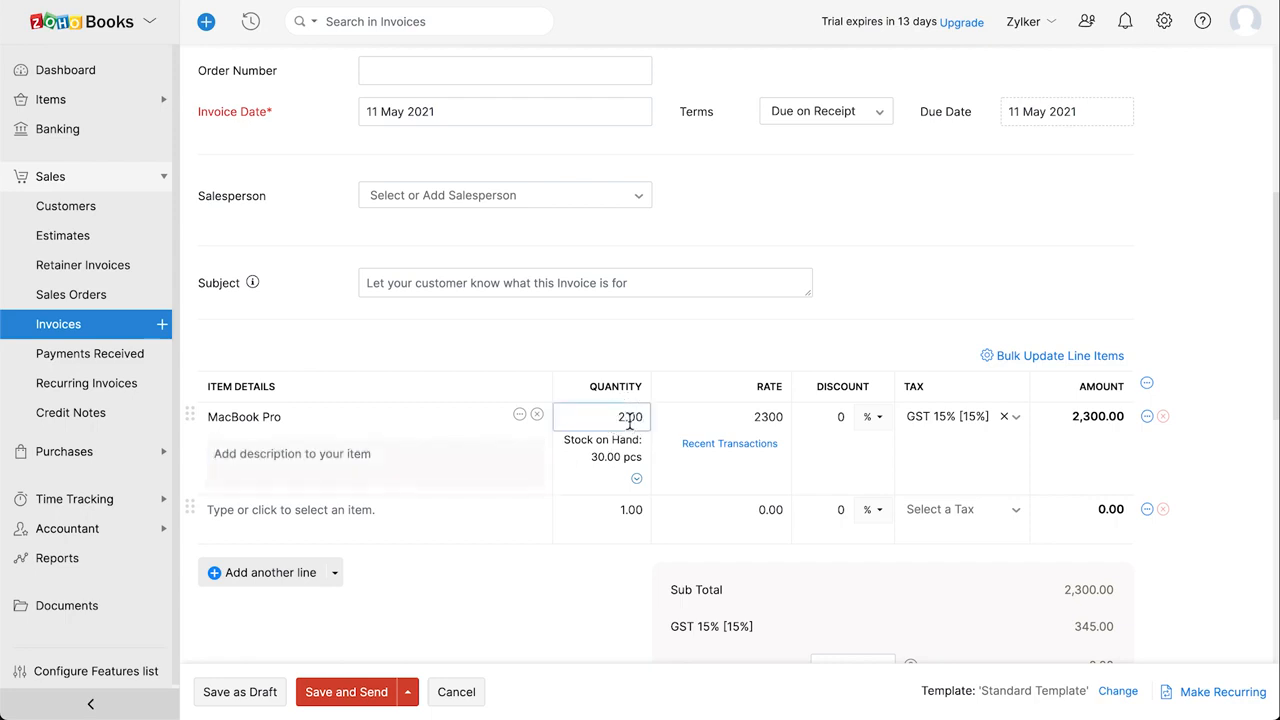
scroll(630, 423, "down", 3)
scroll(617, 443, "down", 2)
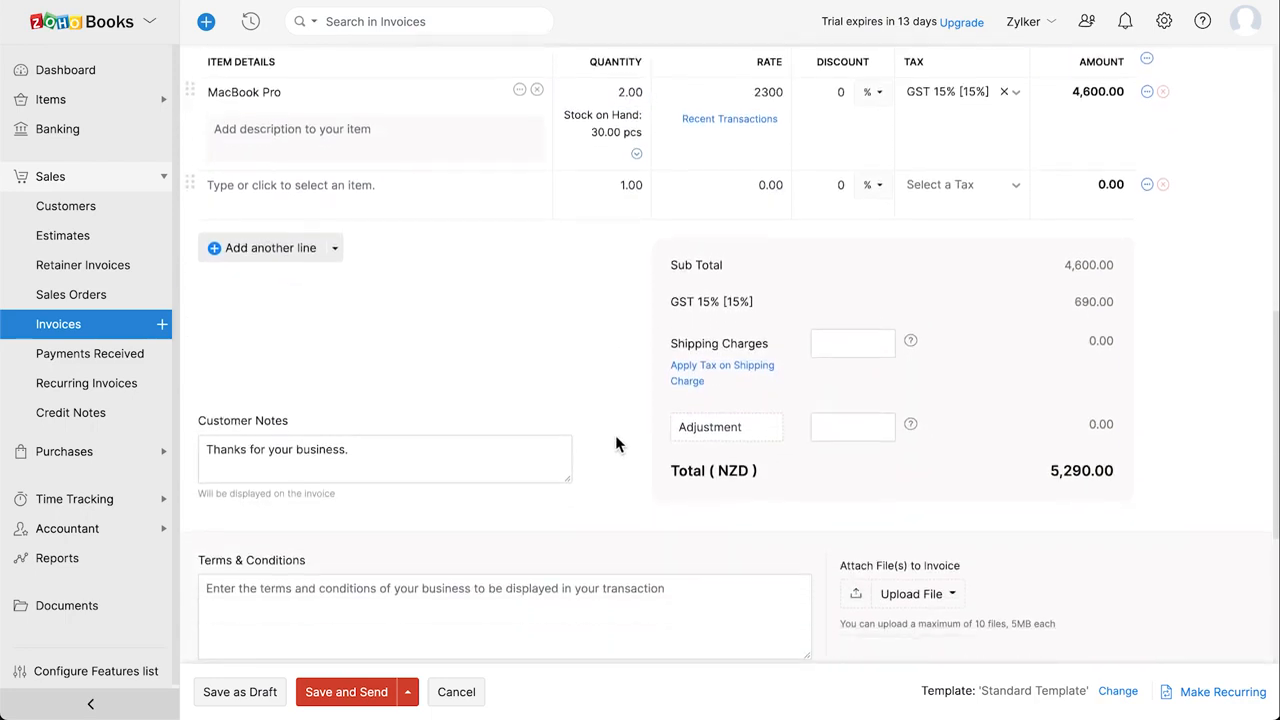
scroll(615, 440, "down", 2)
Paste the returns policy into Terms & Conditions, keep it for future invoices, and save as draft.
left_click(439, 352)
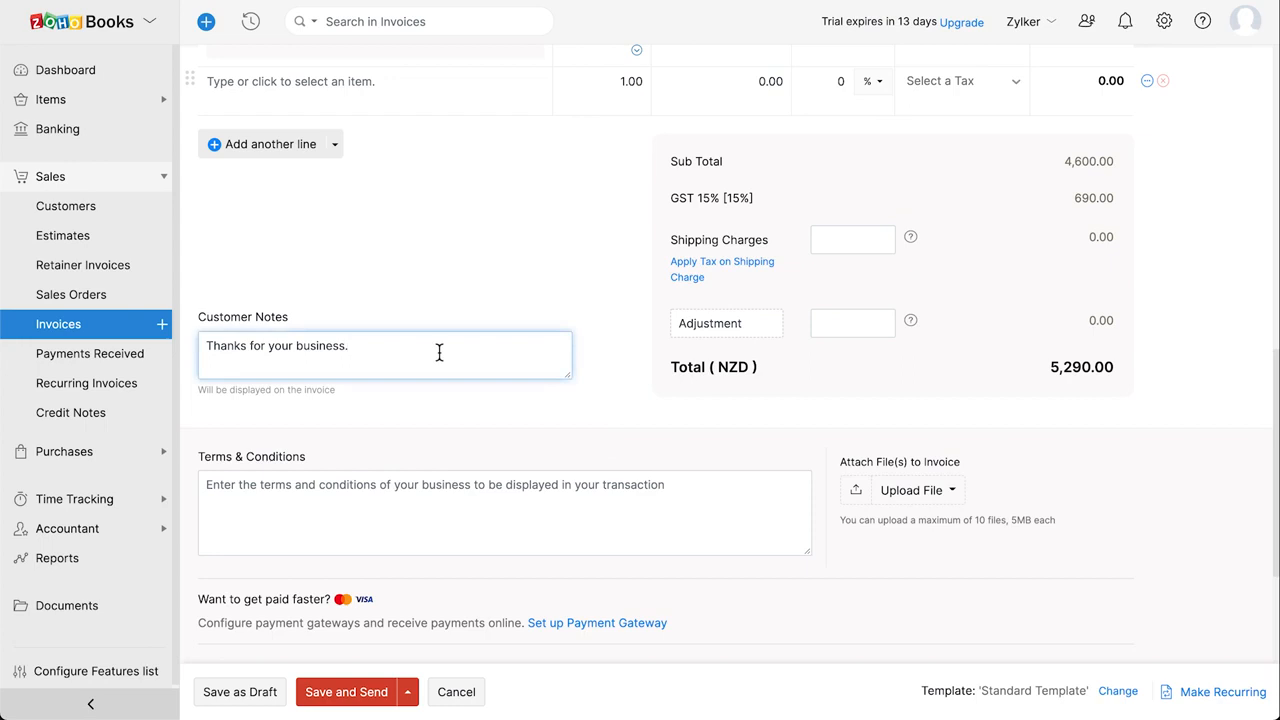
left_click(529, 540)
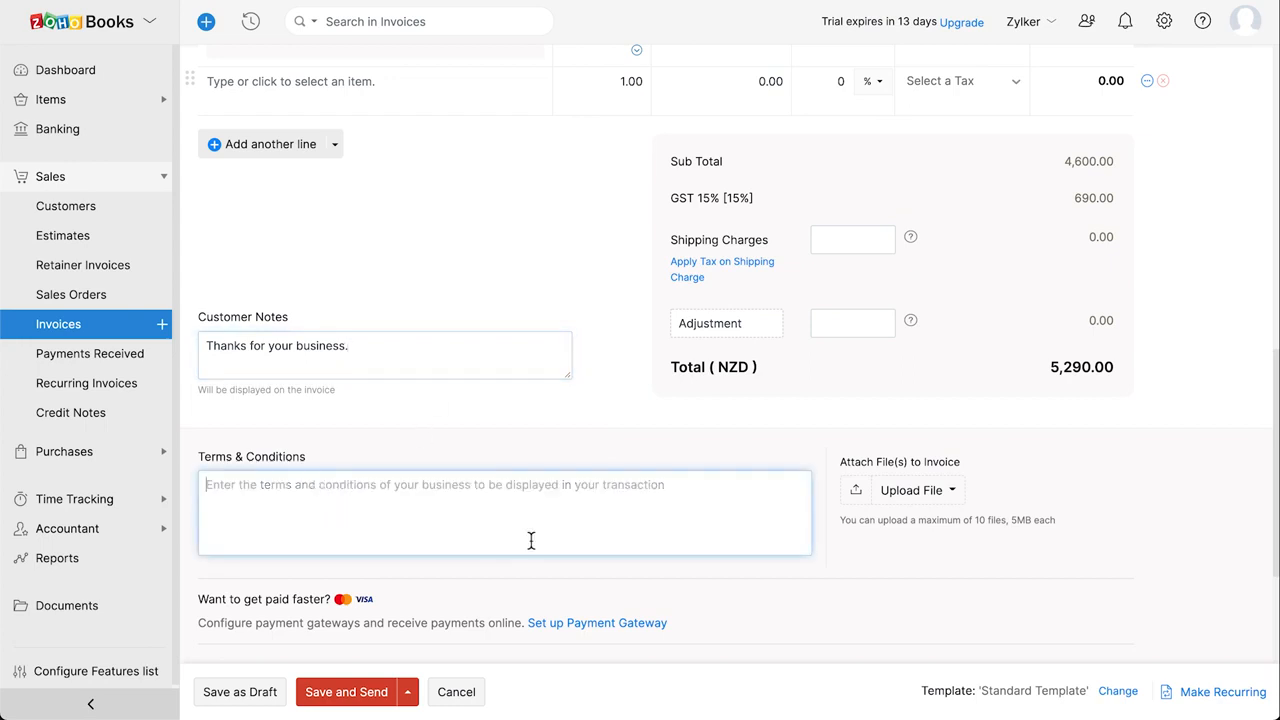
key("ctrl+v")
scroll(529, 540, "up", 3)
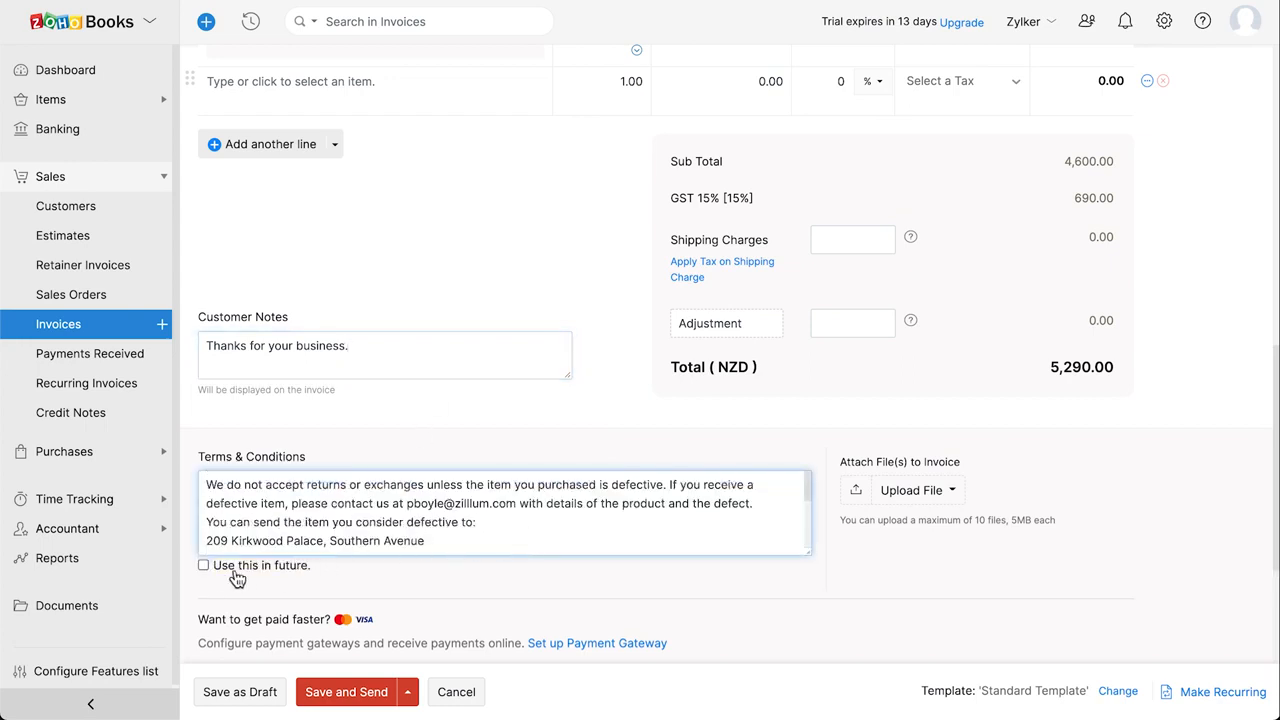
left_click(203, 566)
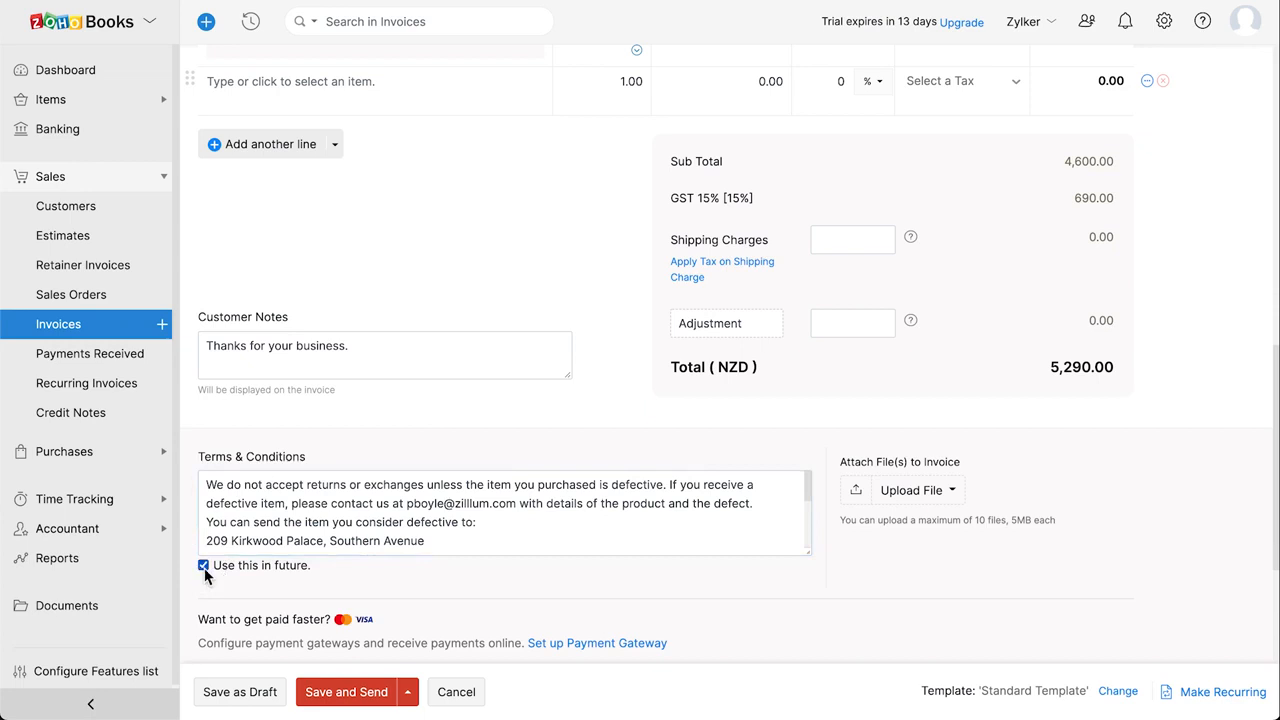
left_click(251, 697)
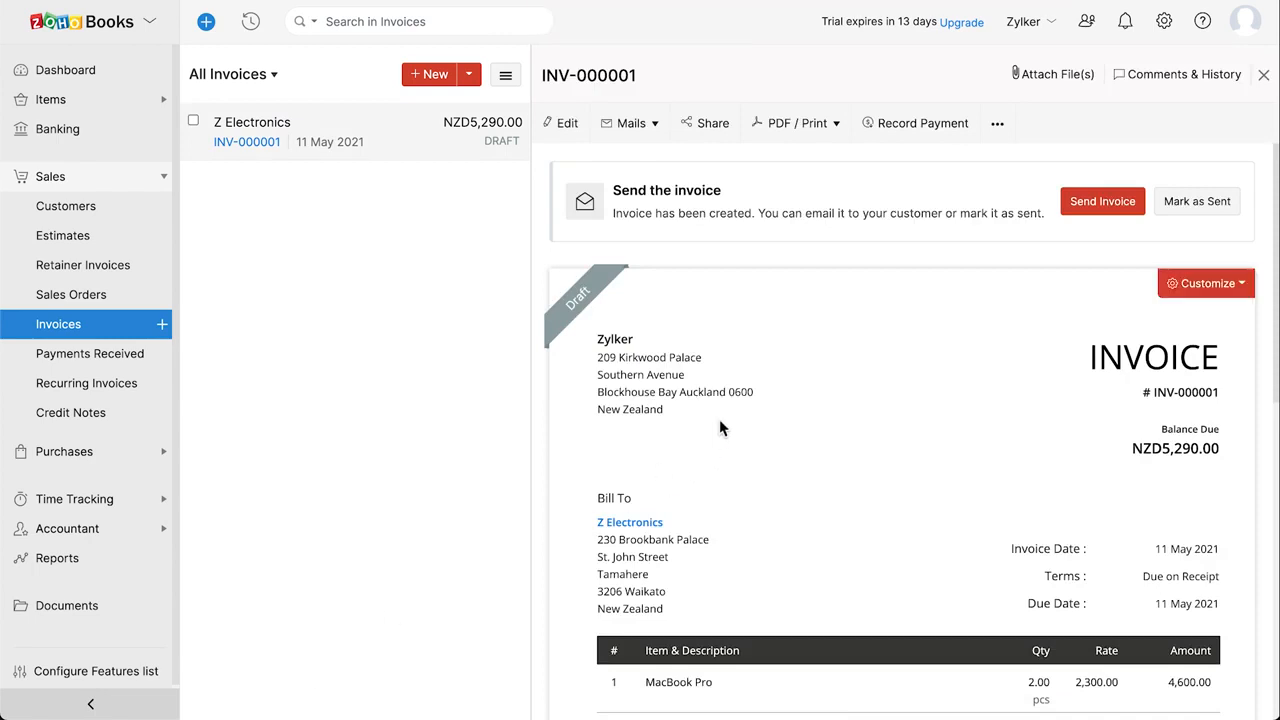
Review the online payment gateway options under Settings > Online Payments.
left_click(1166, 22)
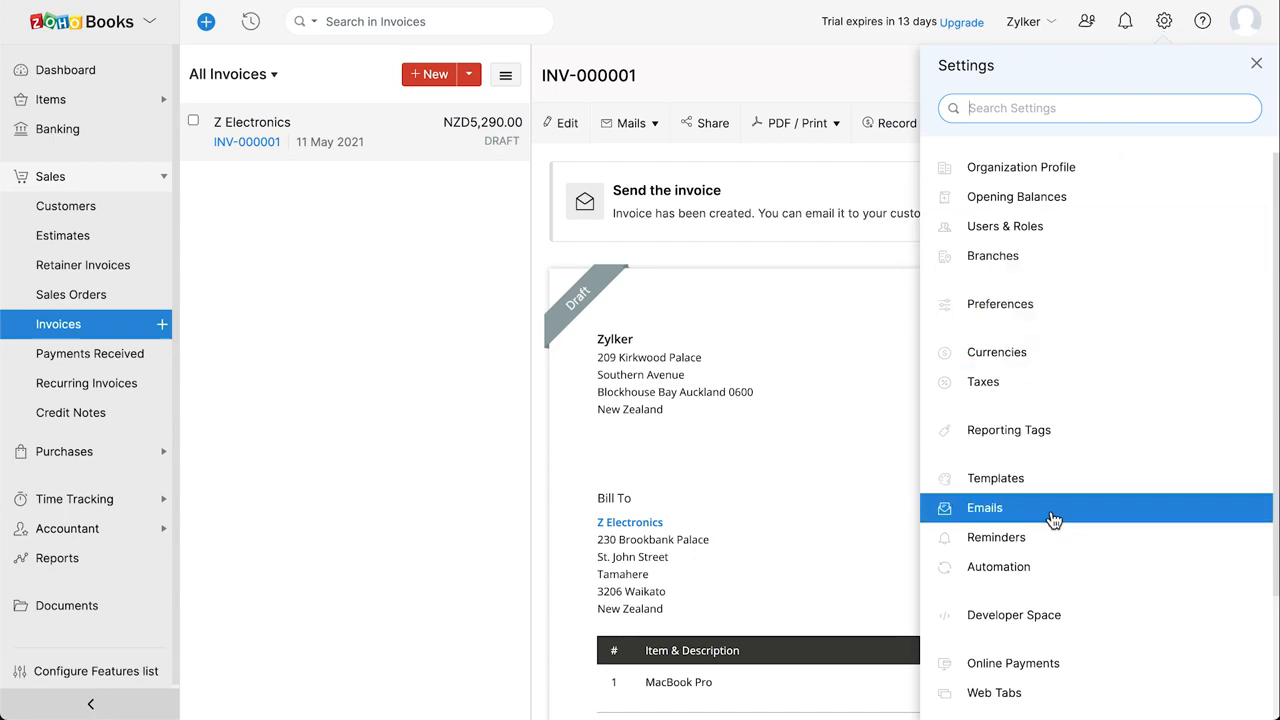
left_click(1082, 668)
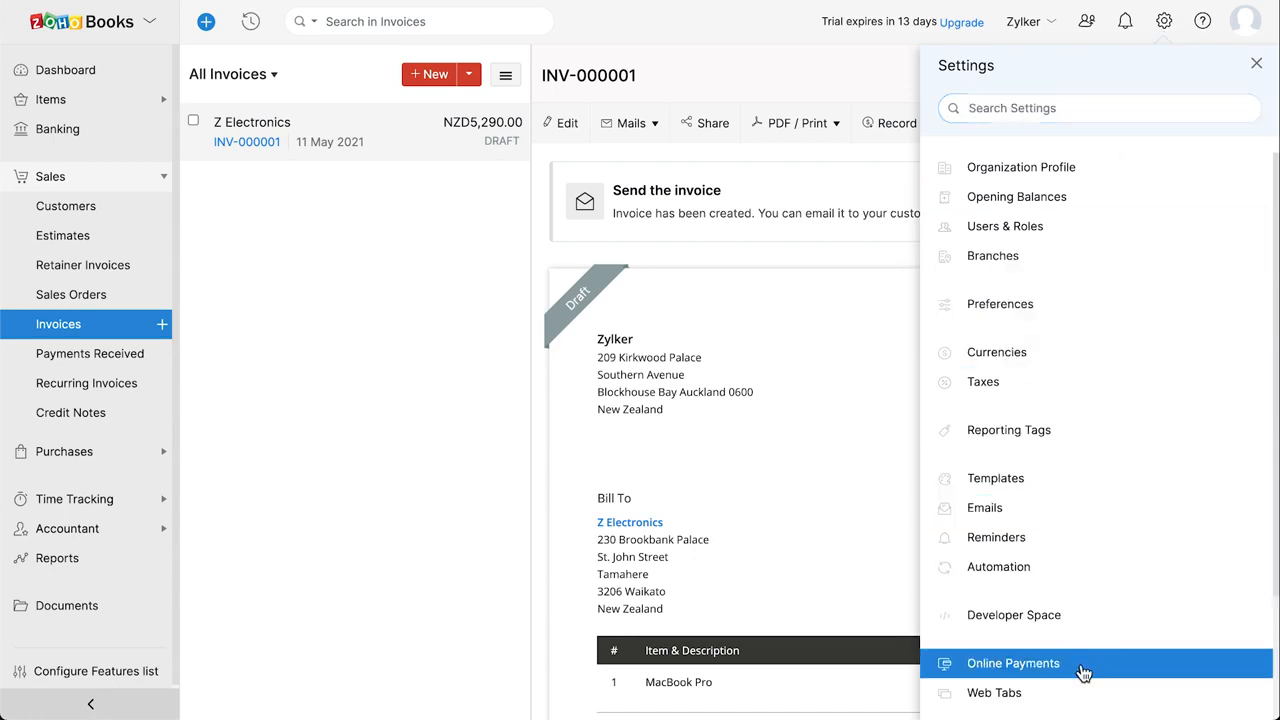
scroll(959, 545, "down", 5)
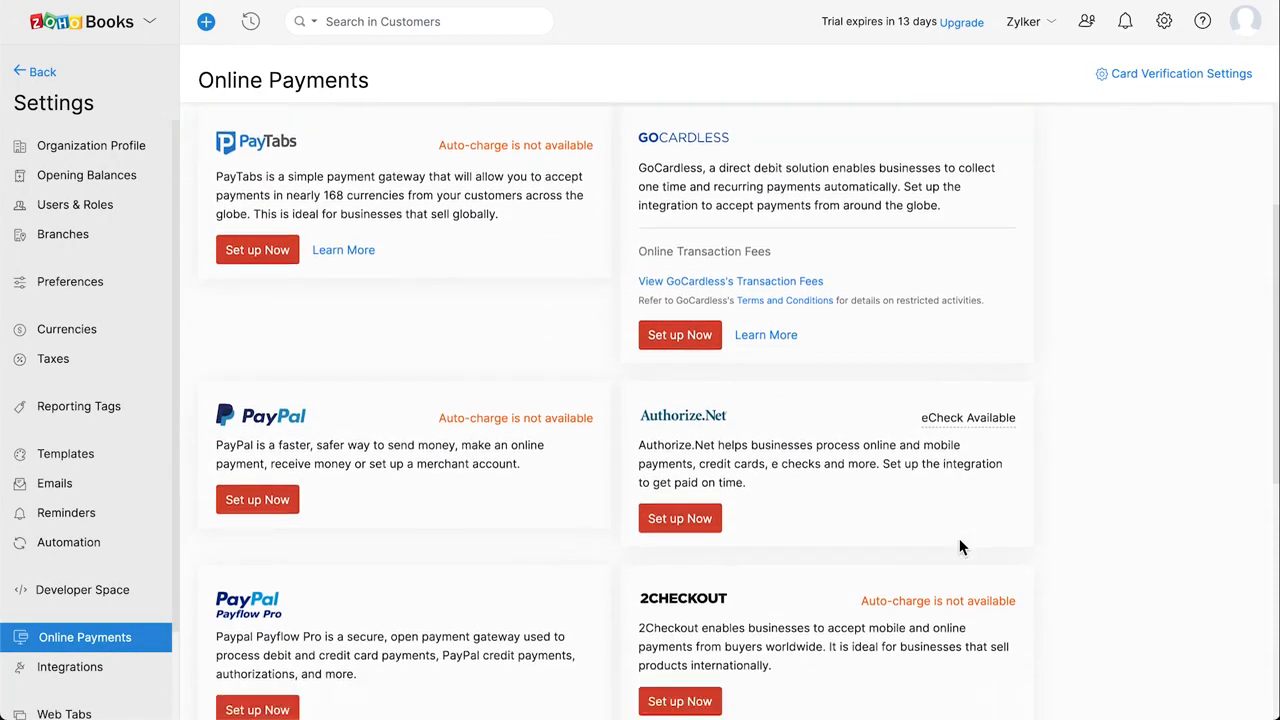
scroll(959, 545, "down", 3)
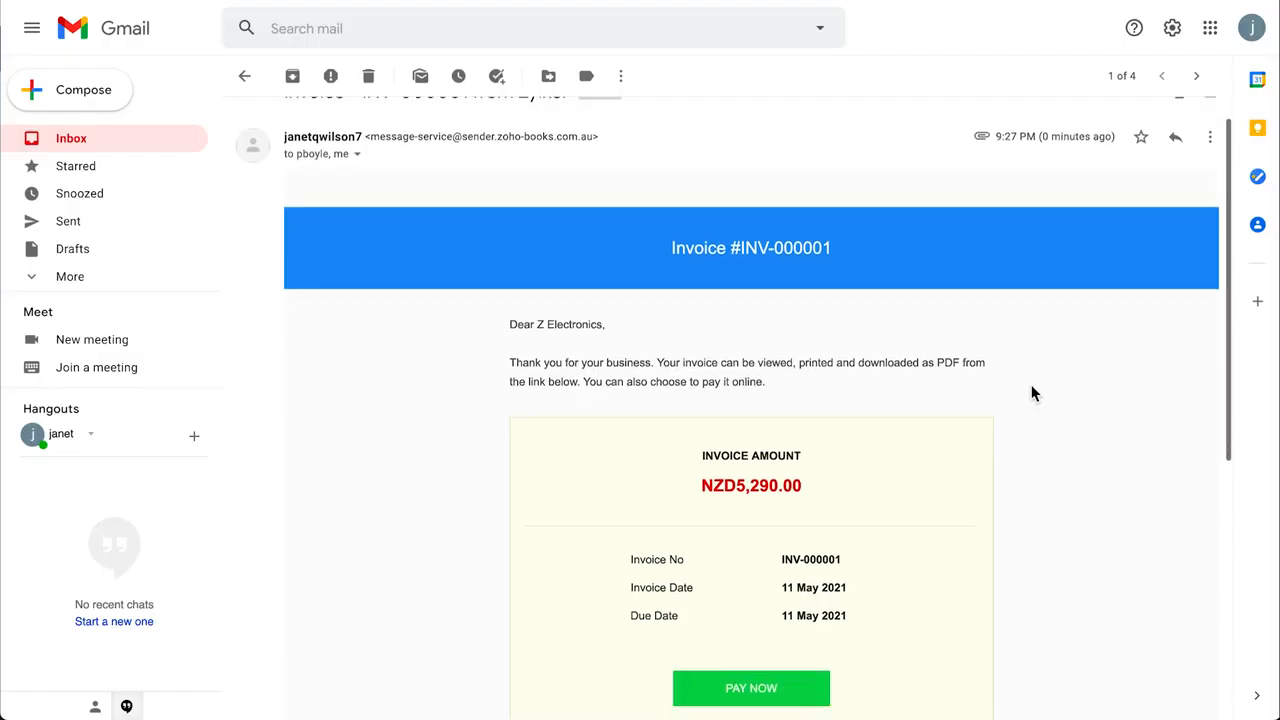
scroll(1031, 391, "down", 2)
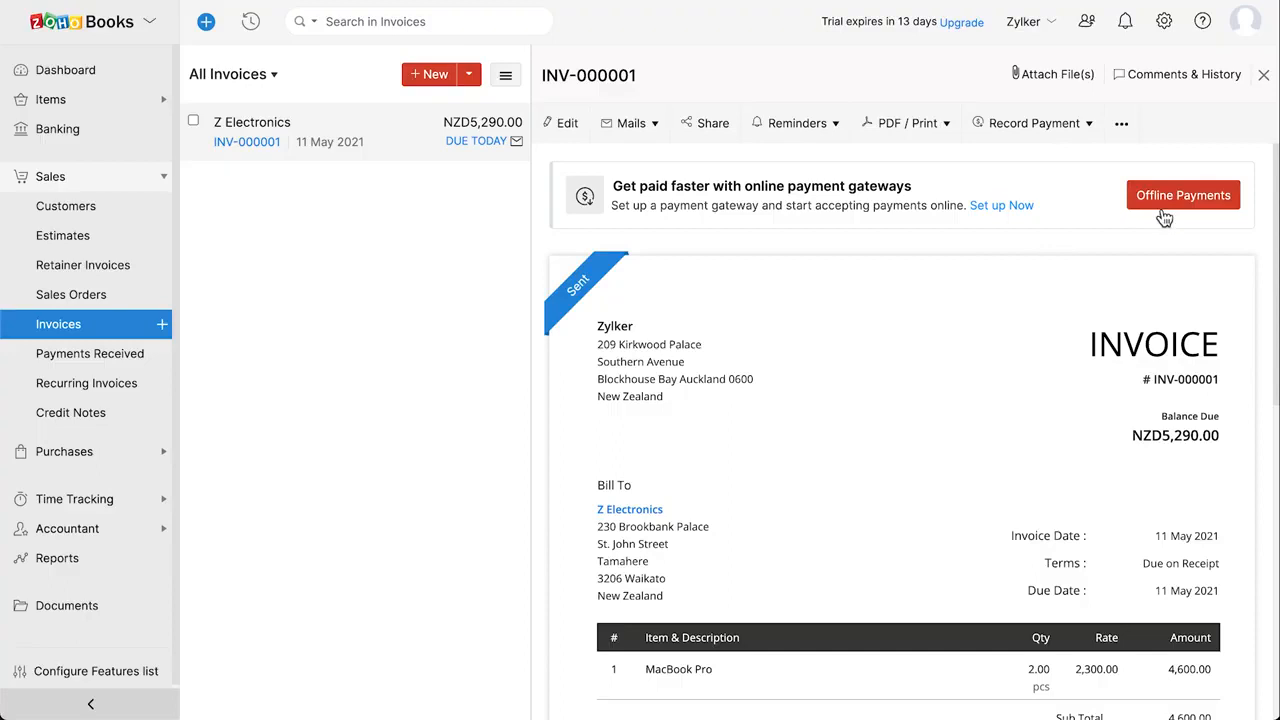
Record a 5,290 Cash payment into Petty Cash against INV-000001, leaving NZD0.00 due.
left_click(1068, 129)
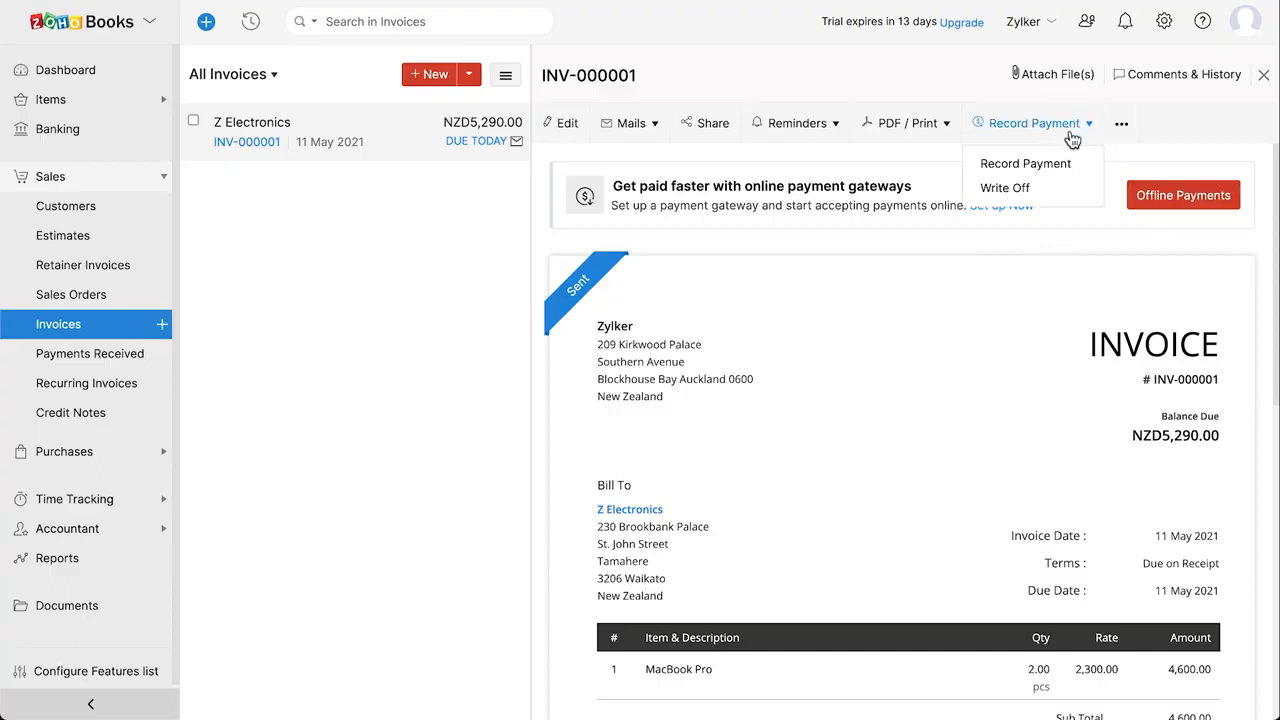
left_click(1080, 166)
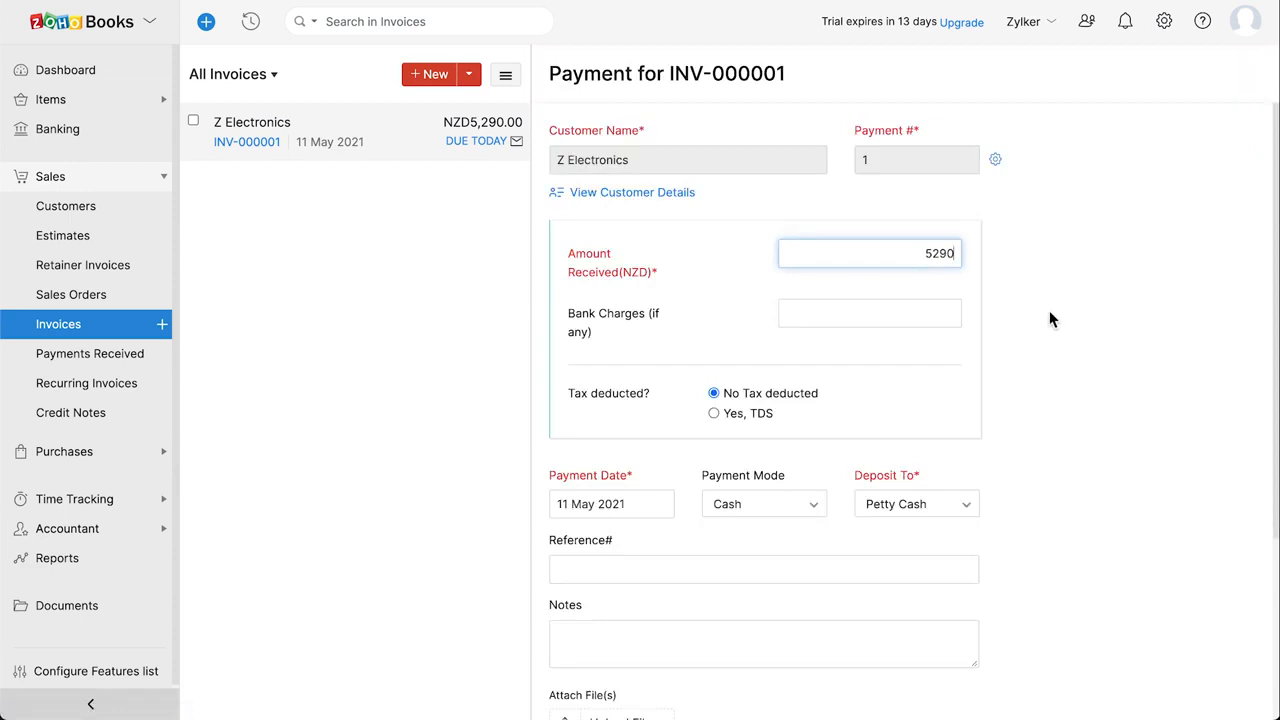
scroll(1049, 312, "down", 3)
left_click(798, 374)
left_click(801, 374)
scroll(800, 374, "down", 3)
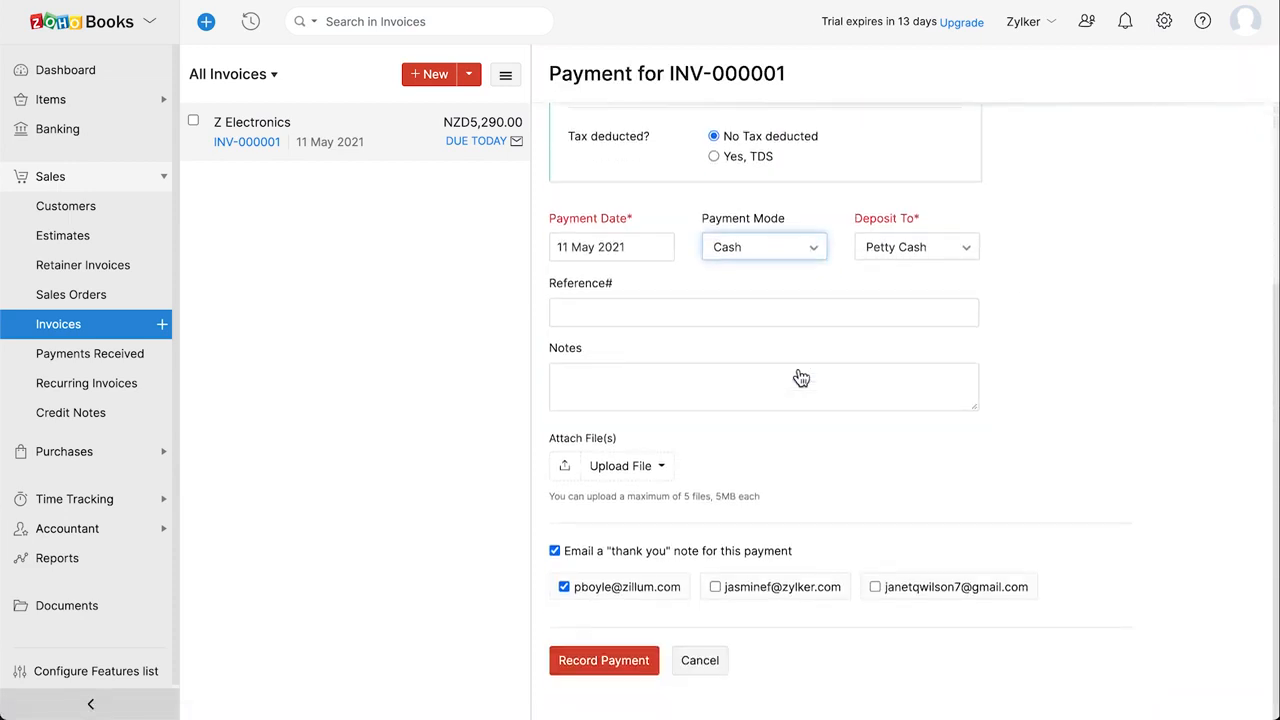
left_click(615, 664)
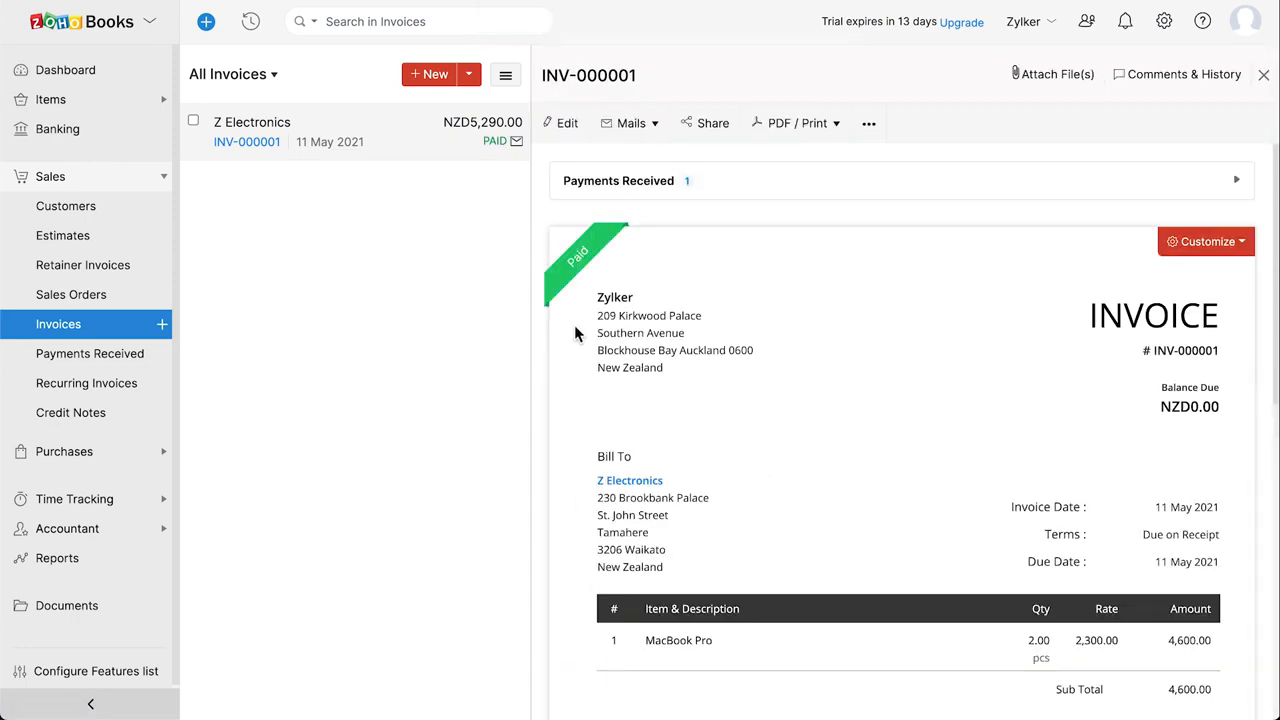
mouse_move(575, 280)
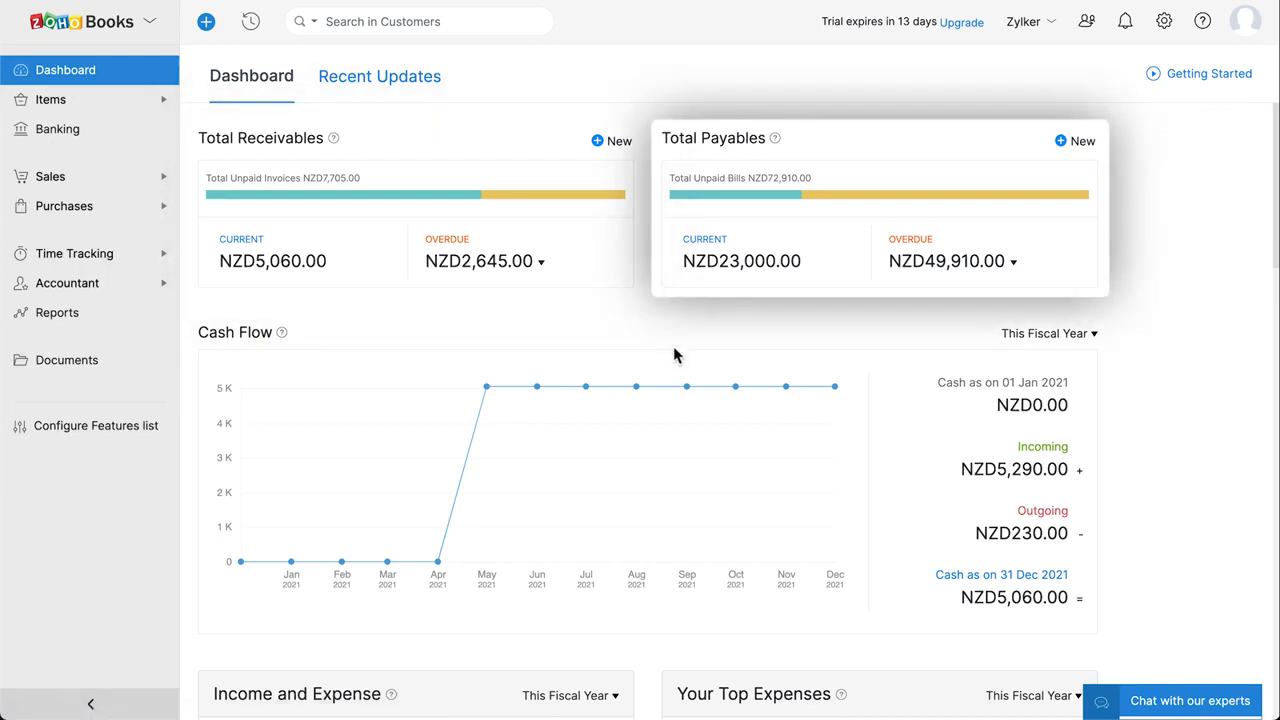
mouse_move(691, 391)
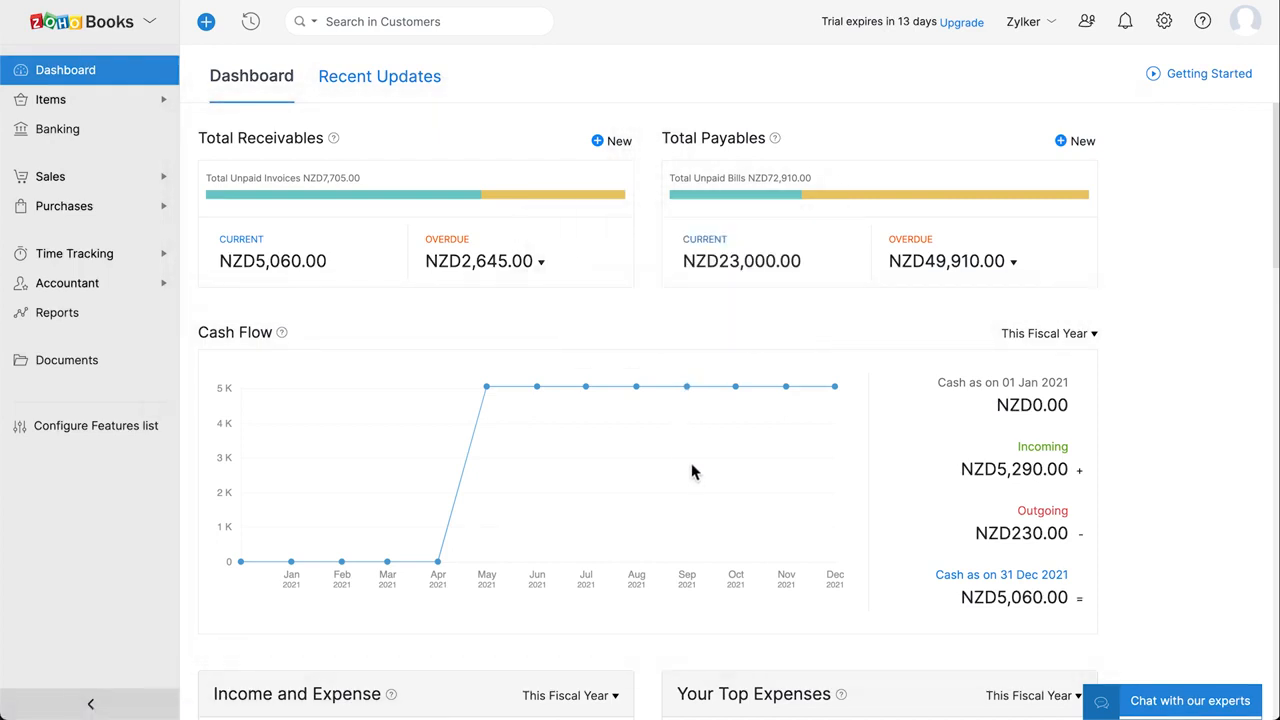
scroll(691, 484, "down", 4)
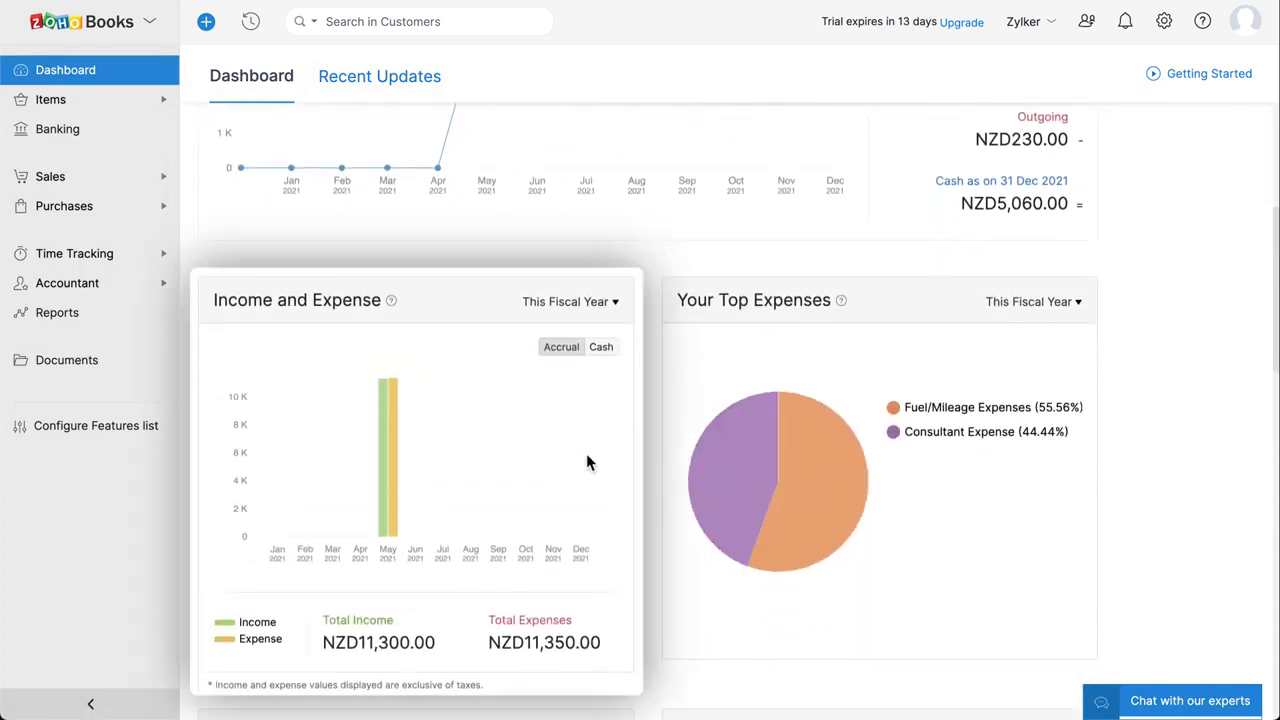
mouse_move(705, 515)
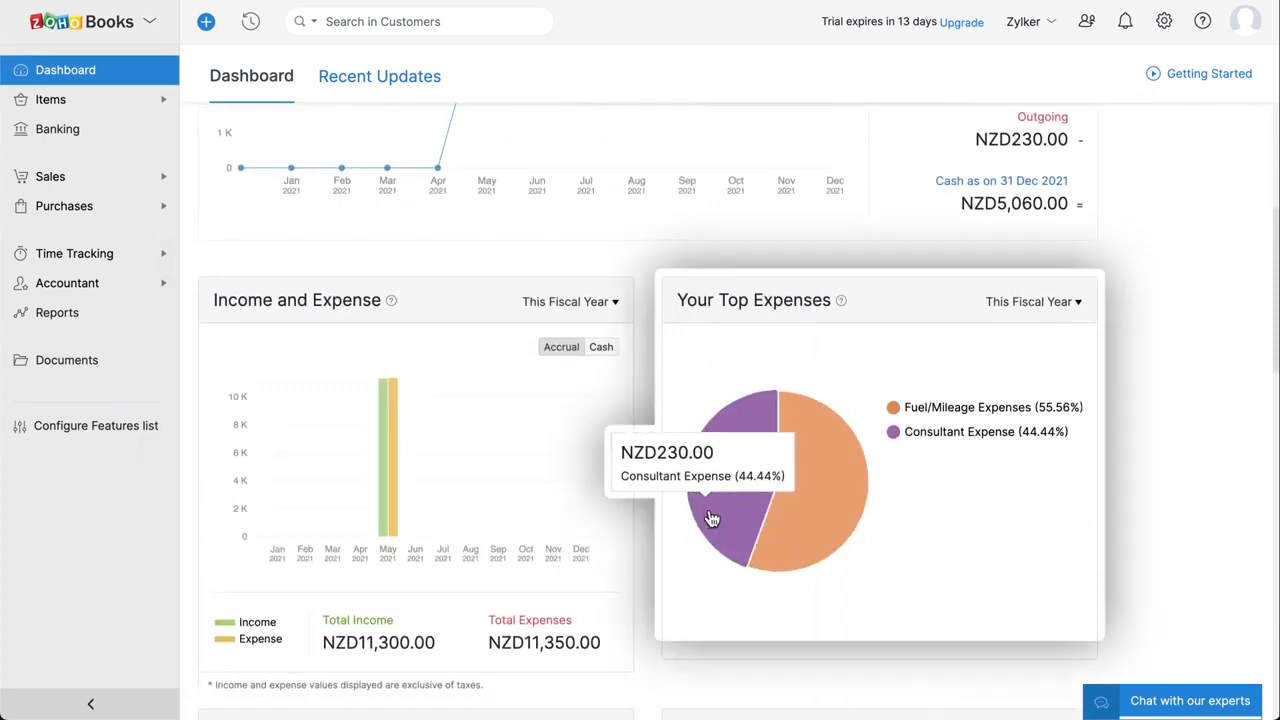
scroll(683, 582, "down", 3)
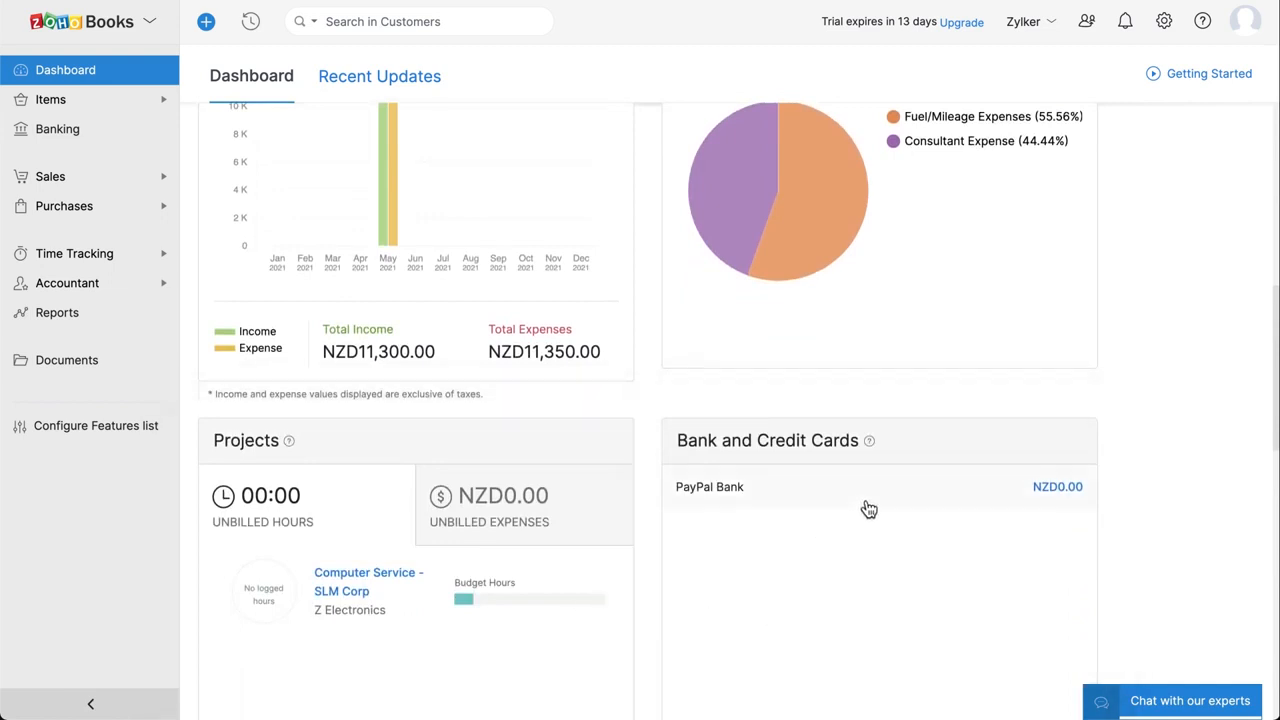
scroll(866, 509, "down", 5)
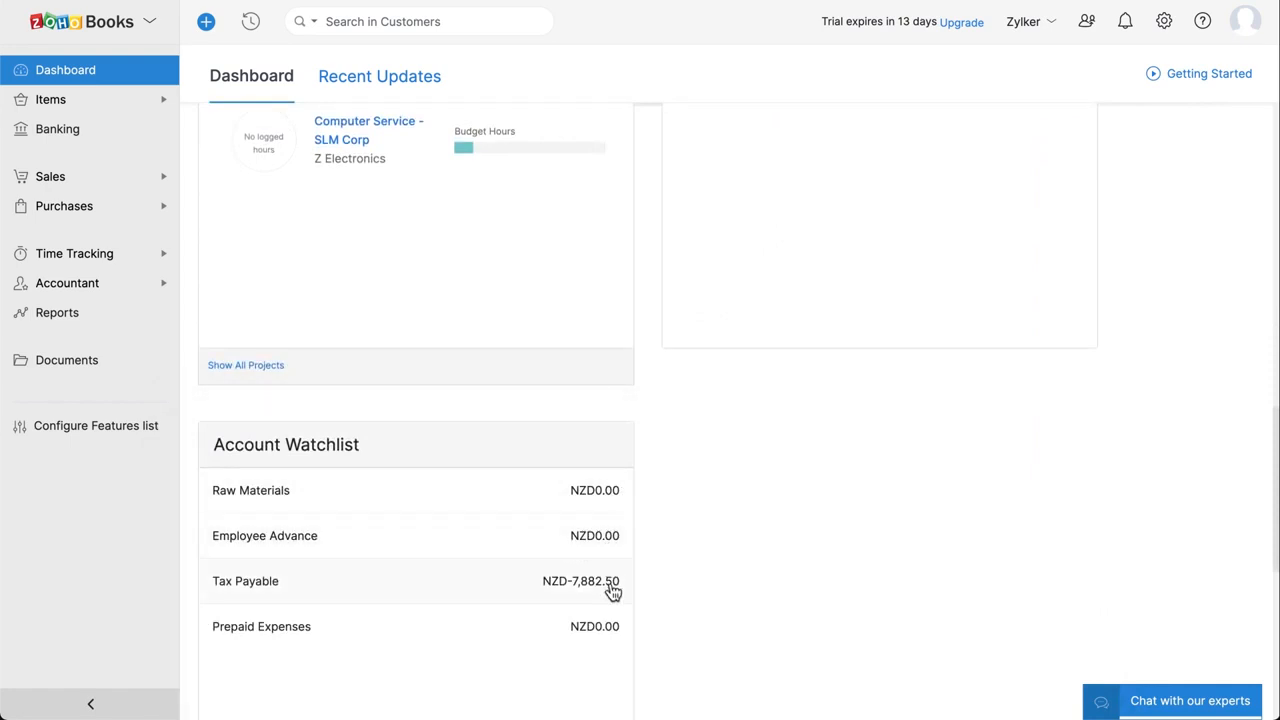
scroll(612, 590, "down", 1)
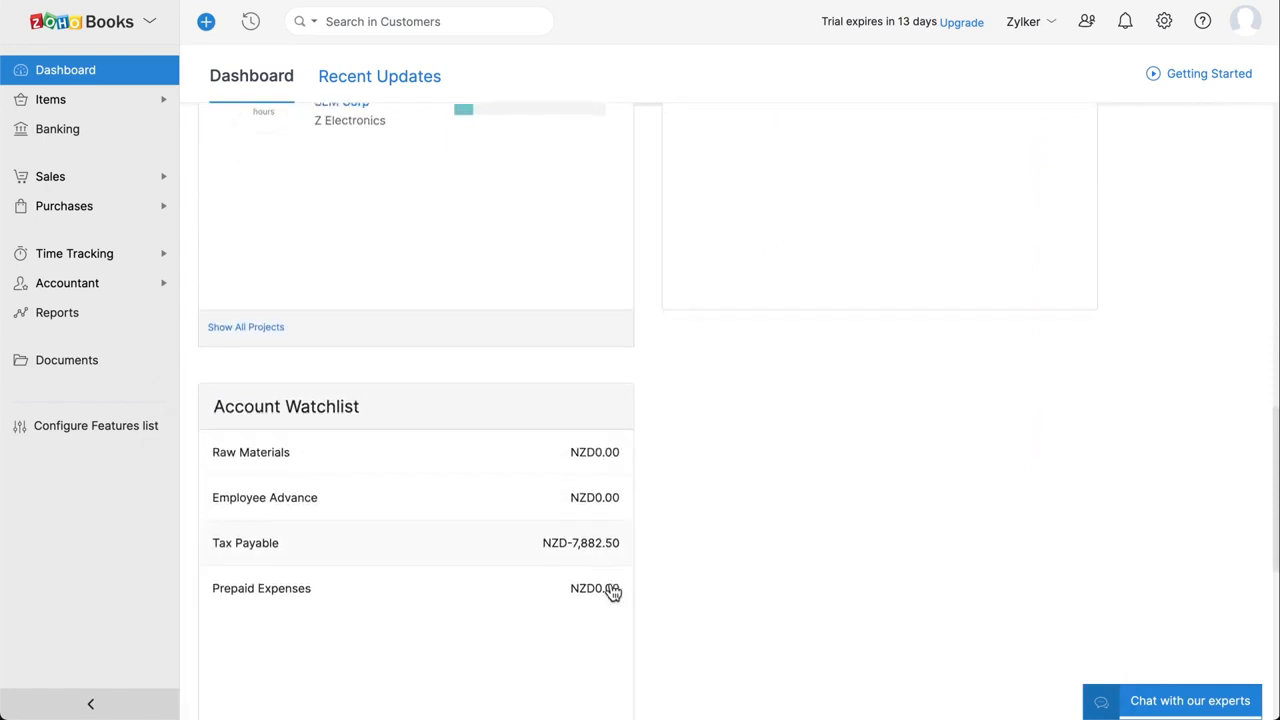
Show the Recent Updates timeline and browse announcements like API Usage Dashboard and Developer Space.
left_click(430, 90)
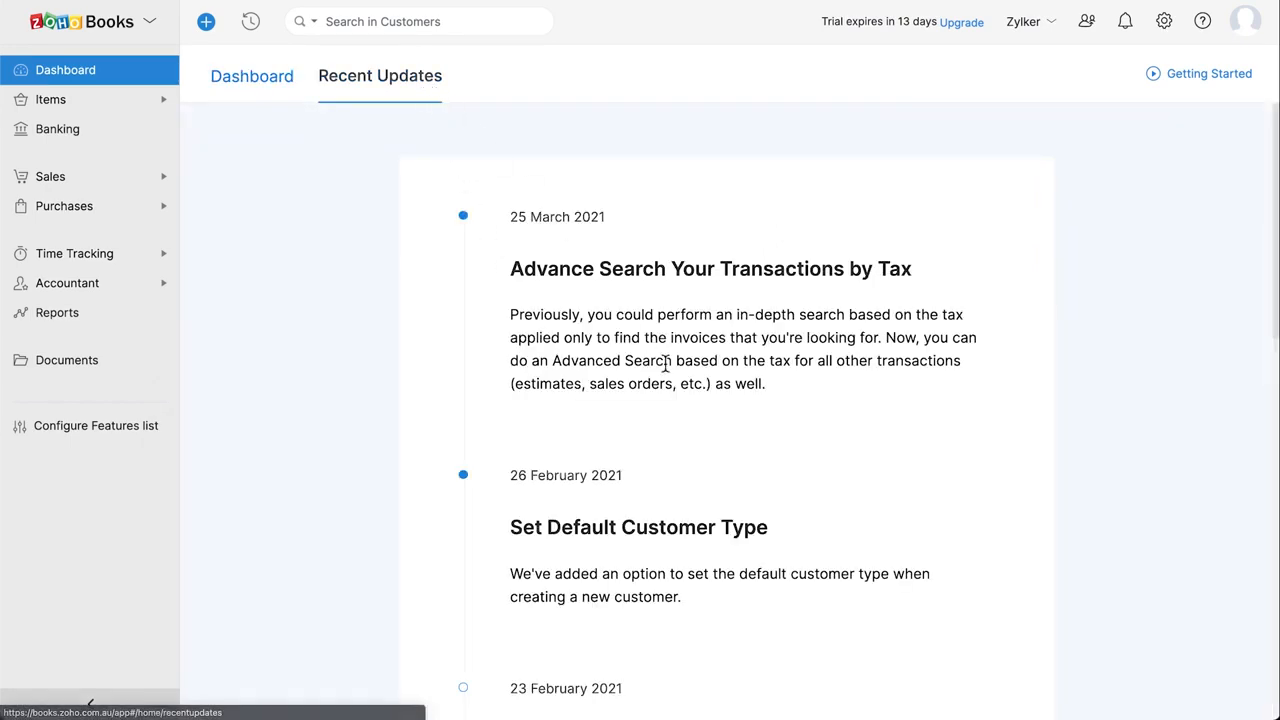
scroll(666, 363, "down", 8)
scroll(665, 363, "down", 2)
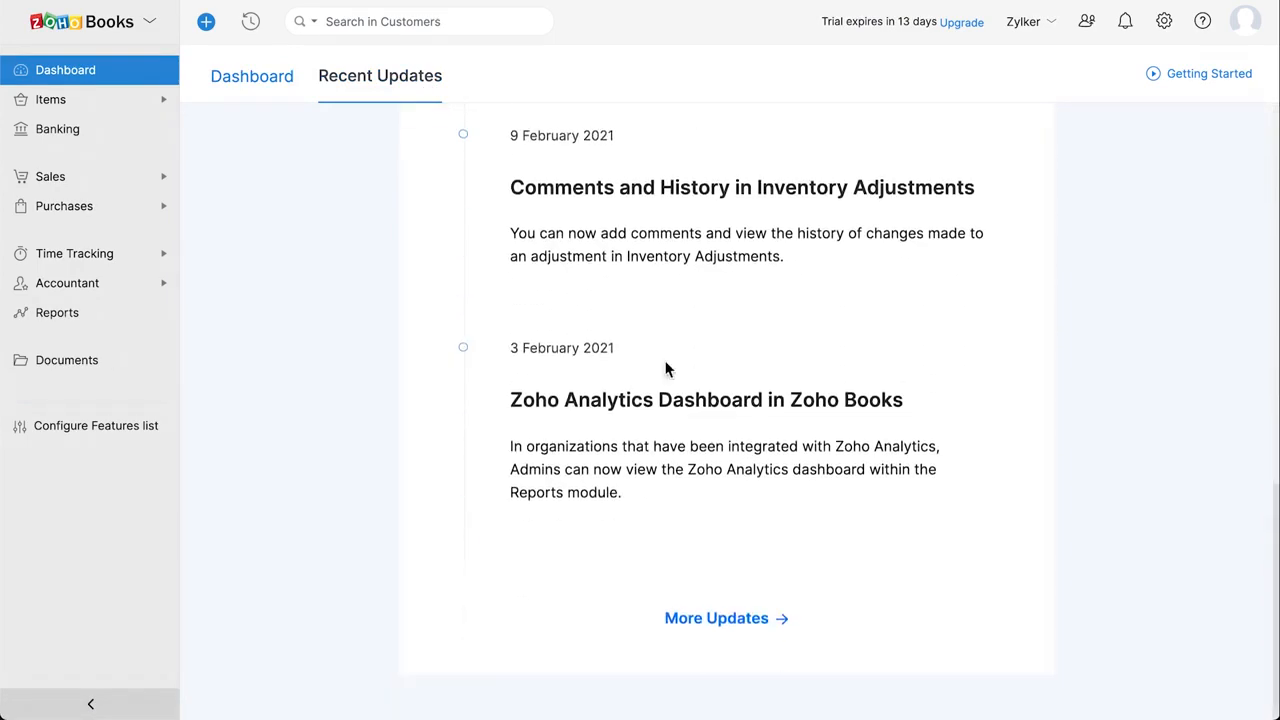
scroll(666, 370, "up", 5)
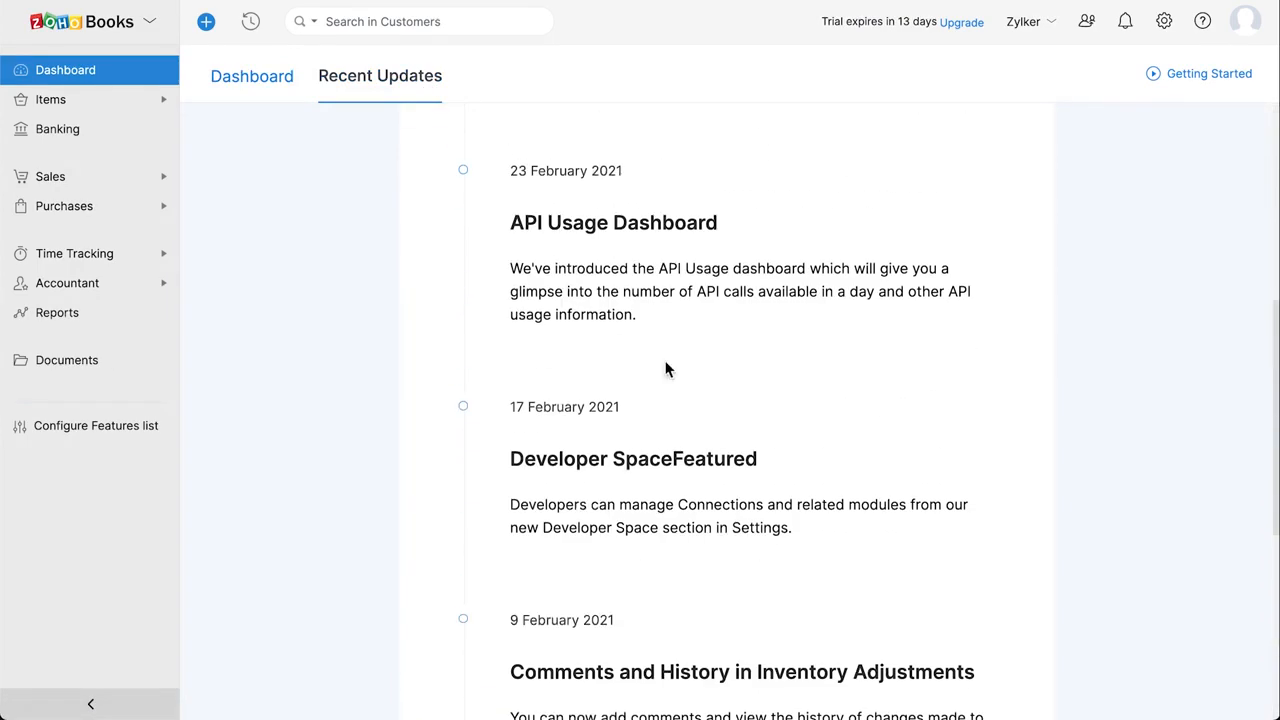
Go to My Account from the organization menu to show the Zoho Accounts profile.
left_click(1052, 30)
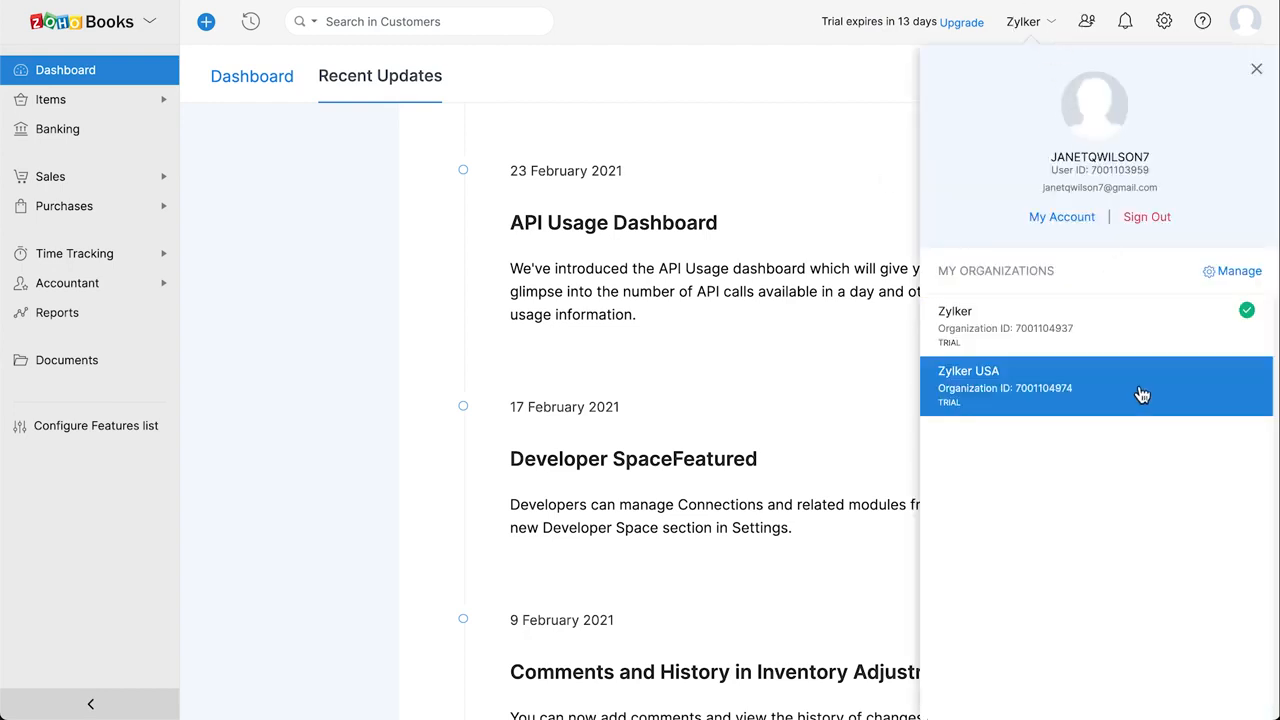
left_click(1080, 225)
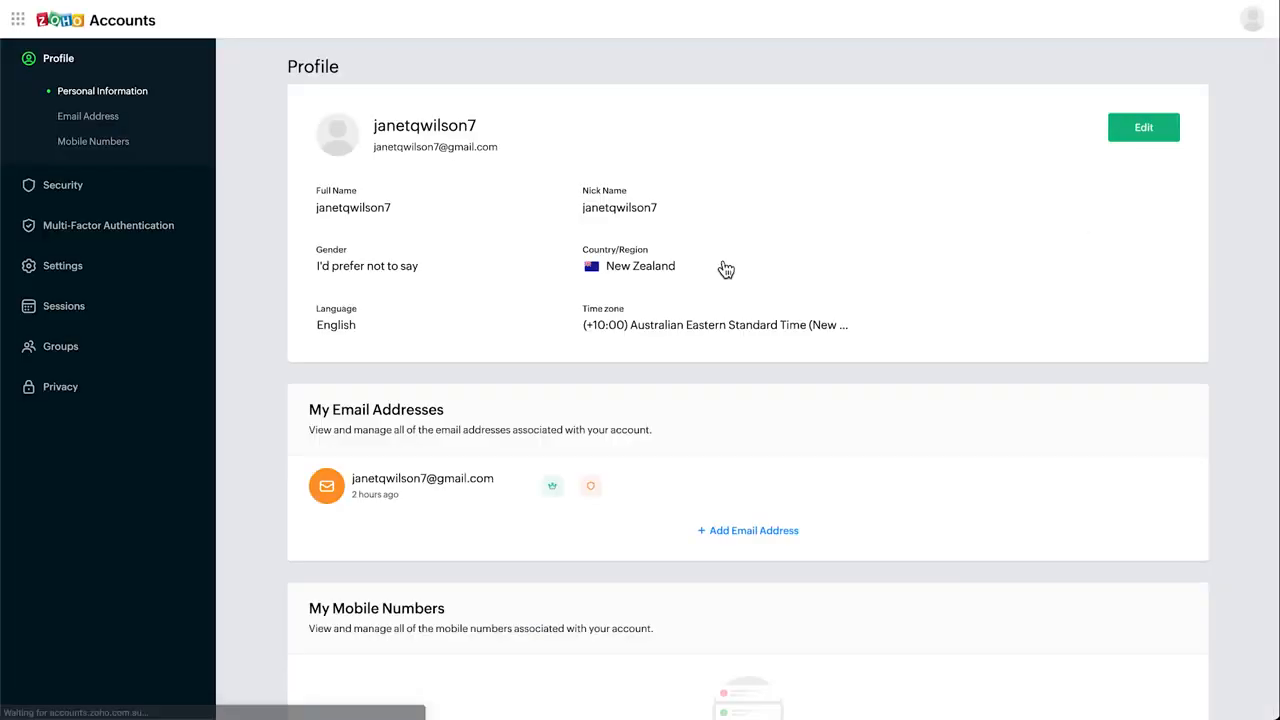